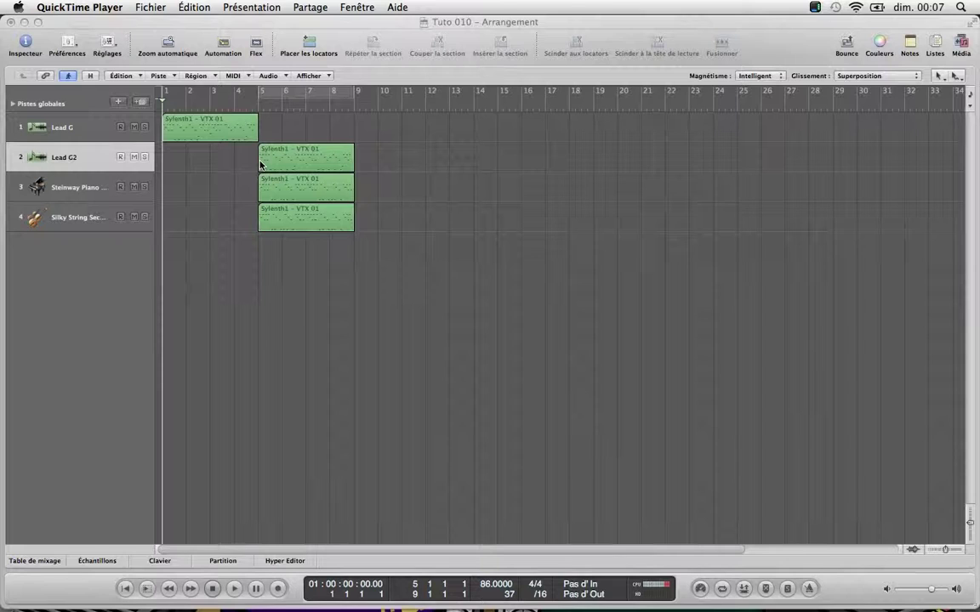
- Play the arrangement from bar 1 through bar 9 and stop playback
left_click(211, 249)
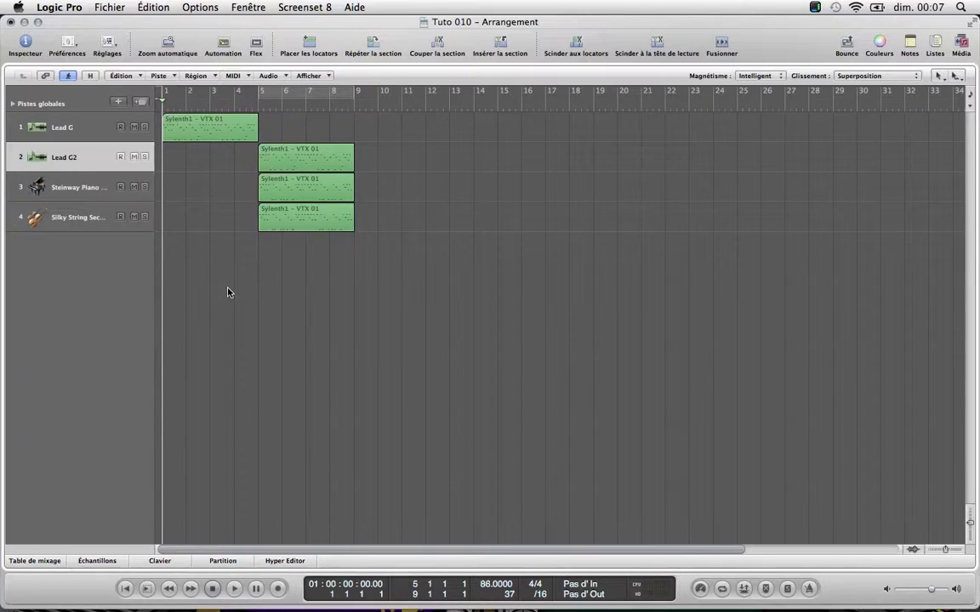
key("space")
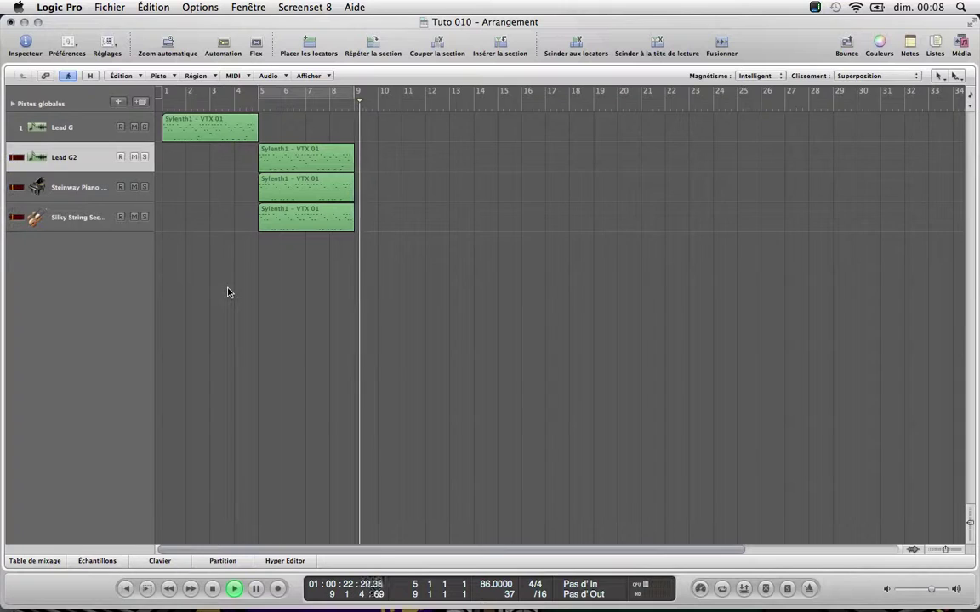
key("space")
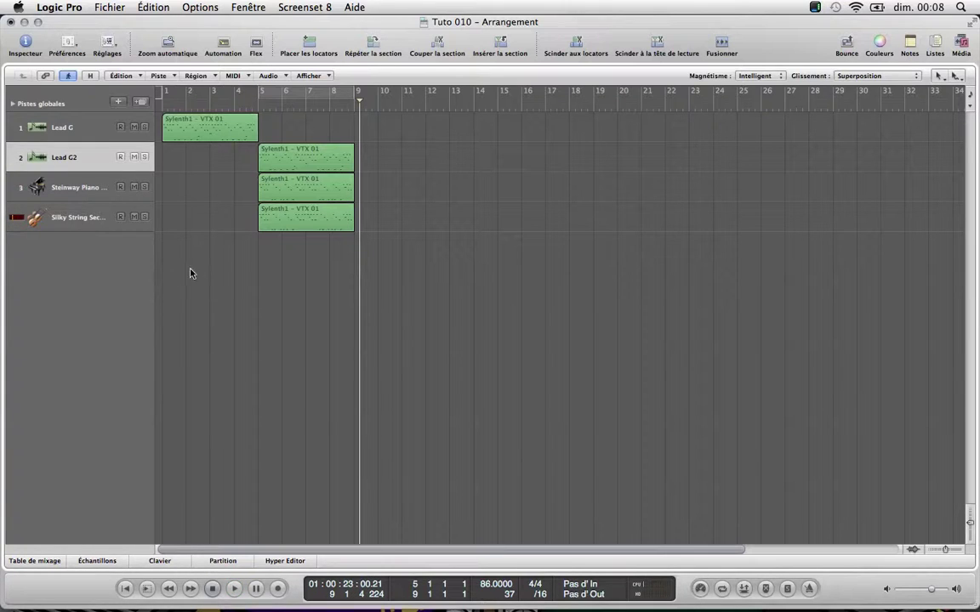
left_click(90, 129)
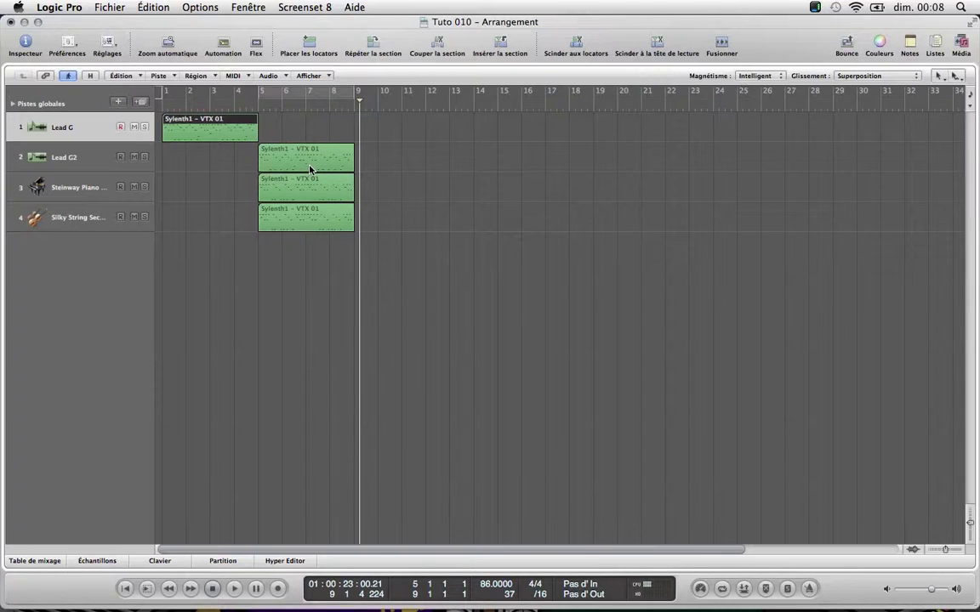
left_click(281, 259)
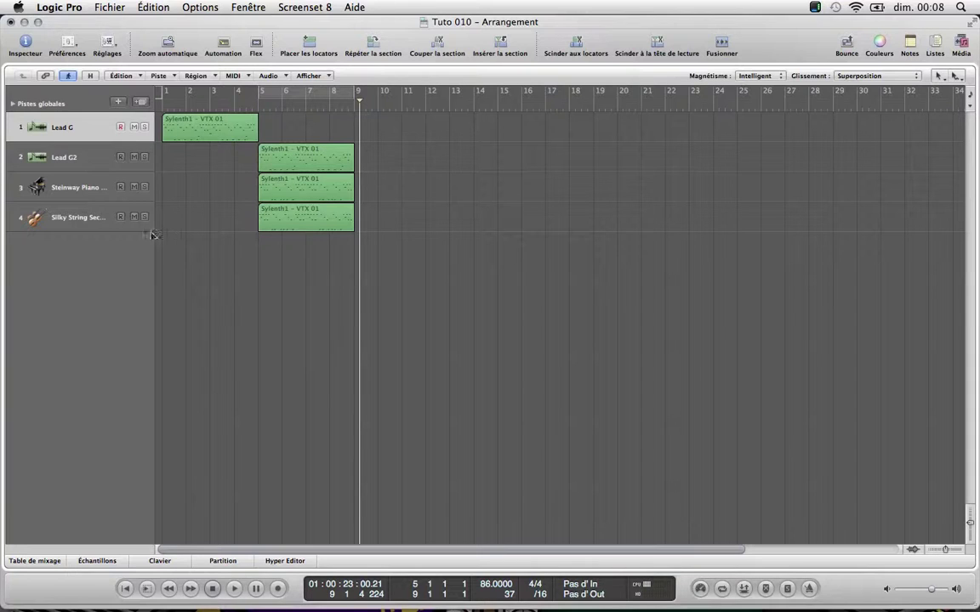
left_click(113, 250)
- Create one new software instrument track below the Silky String track, with its output on Output 1-2
left_click(83, 227)
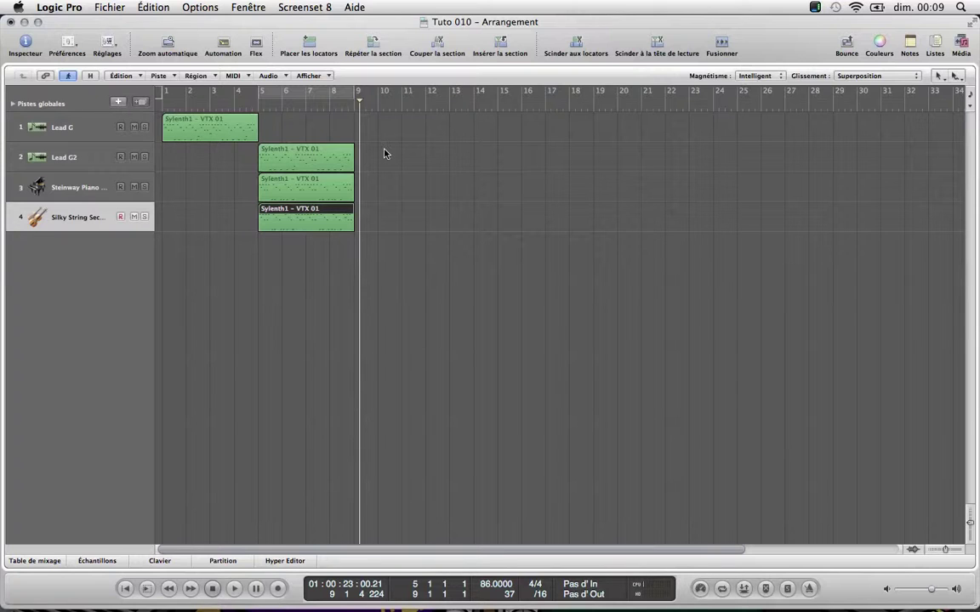
key("super+alt+n")
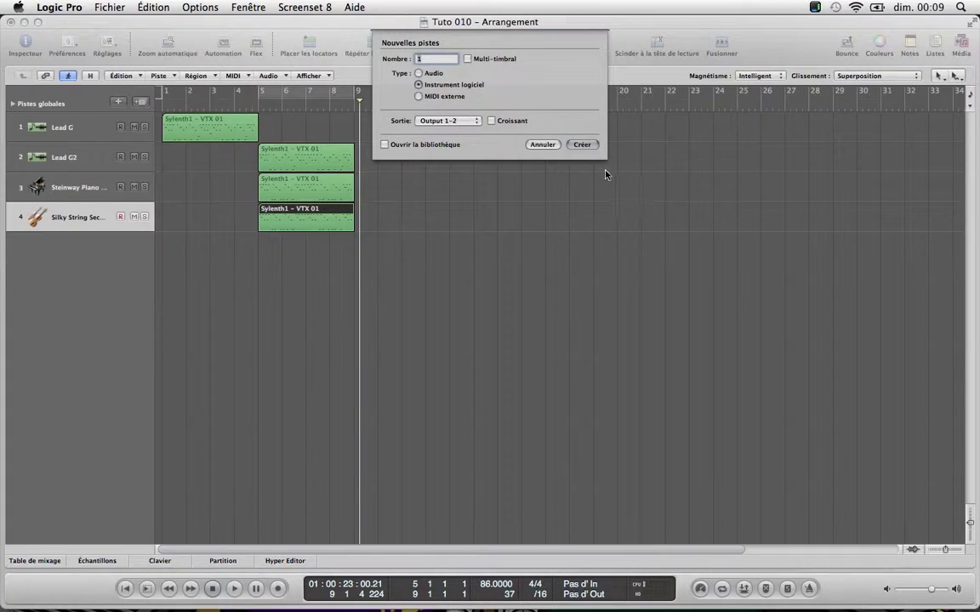
left_click(582, 146)
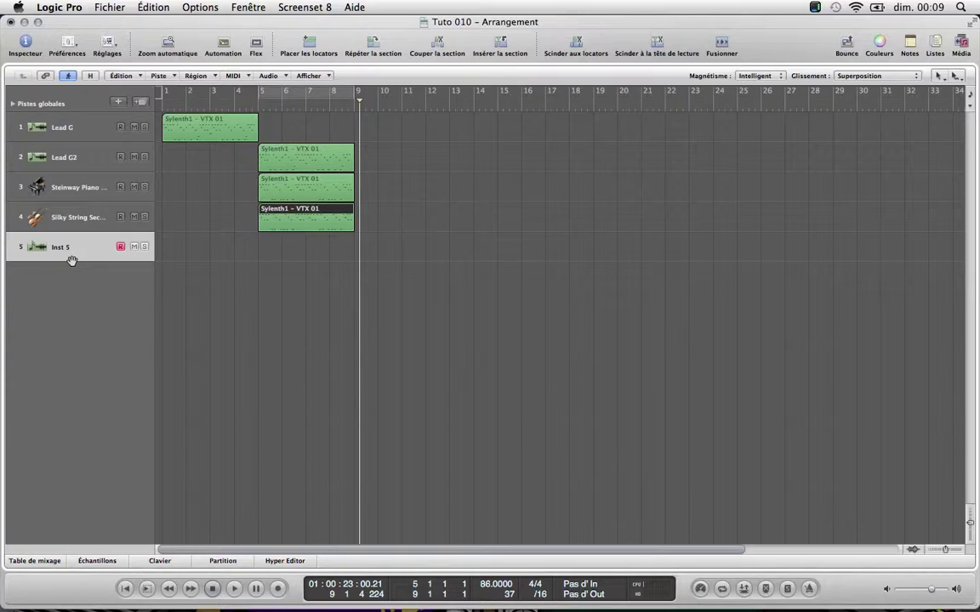
- Load the LennarDigital Sylenth1 AU instrument in stereo on the Inst 5 track
key("i")
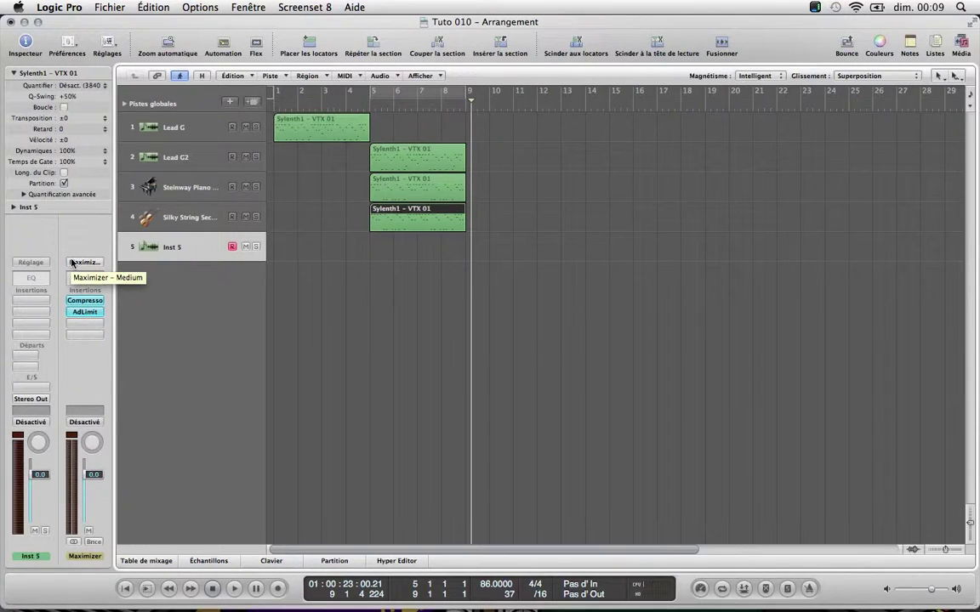
left_click(30, 389)
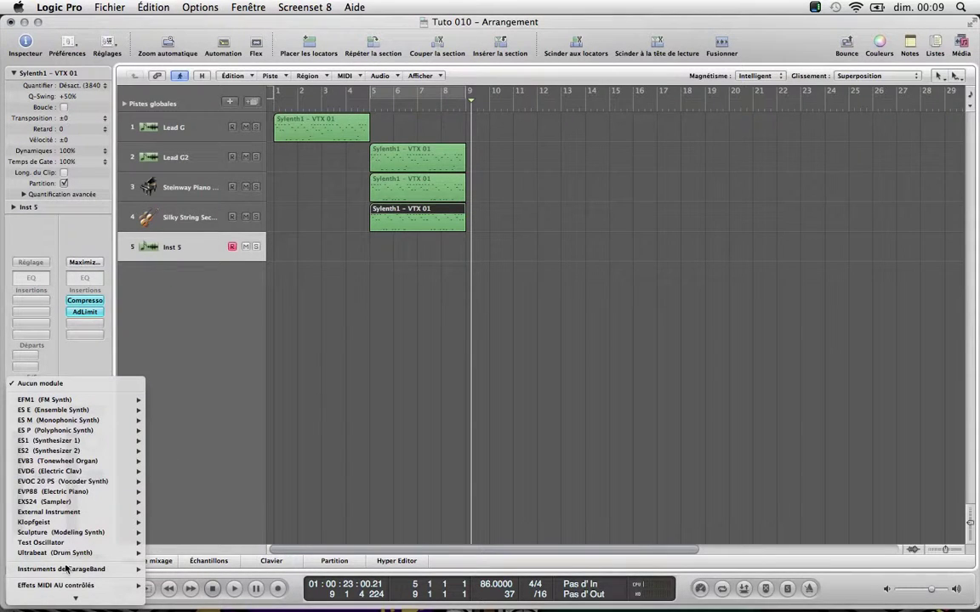
mouse_move(119, 597)
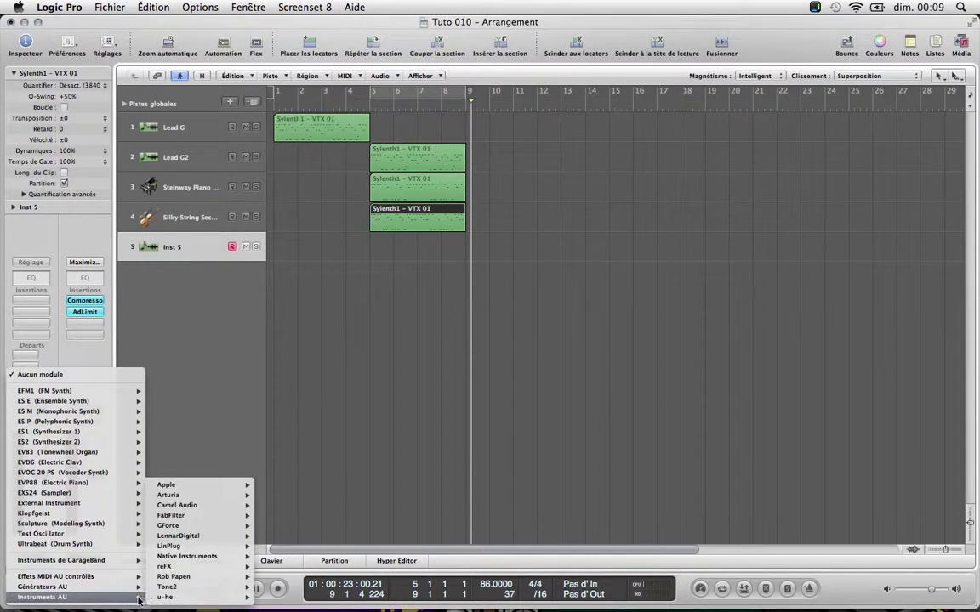
mouse_move(188, 540)
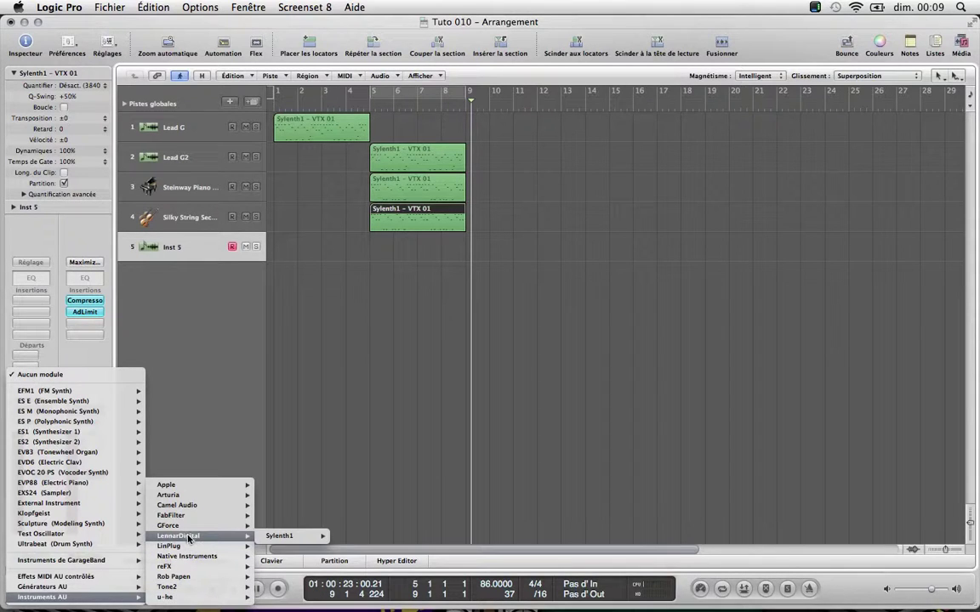
mouse_move(308, 537)
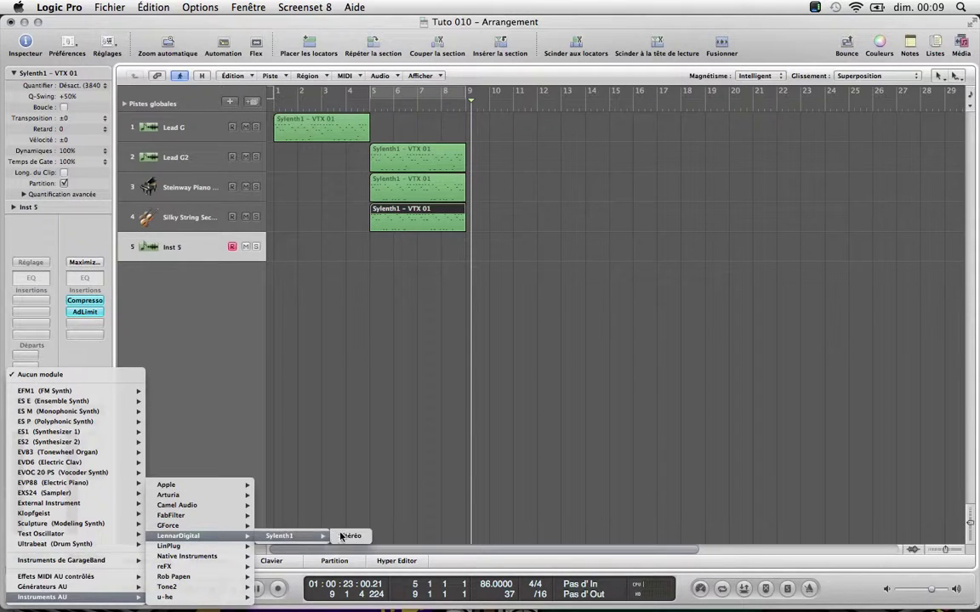
left_click(350, 536)
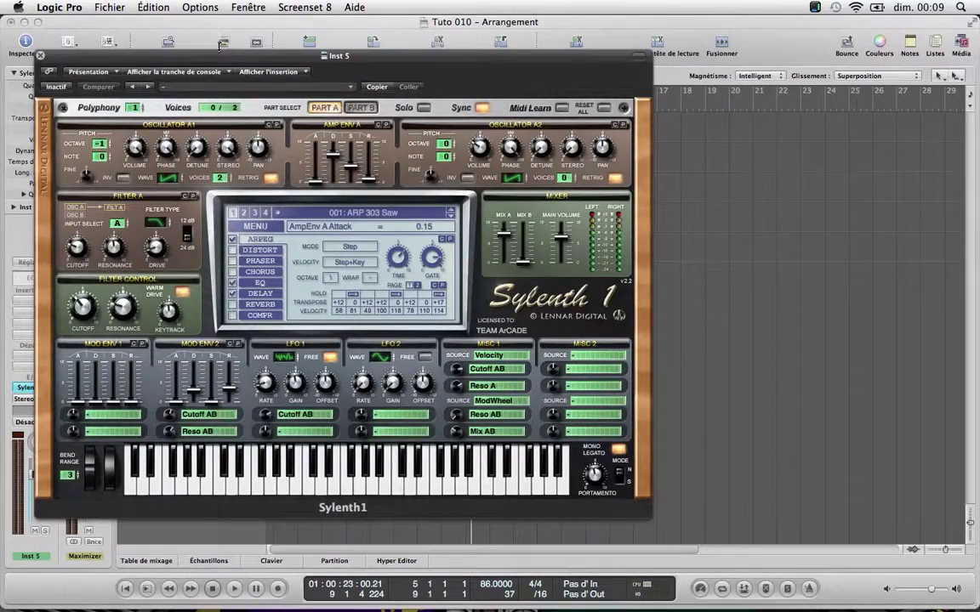
- Load the Sylenth1 preset 054: LD Hands up Detroit, switch on its reverb and close the plug-in
left_click_drag(216, 57, 440, 79)
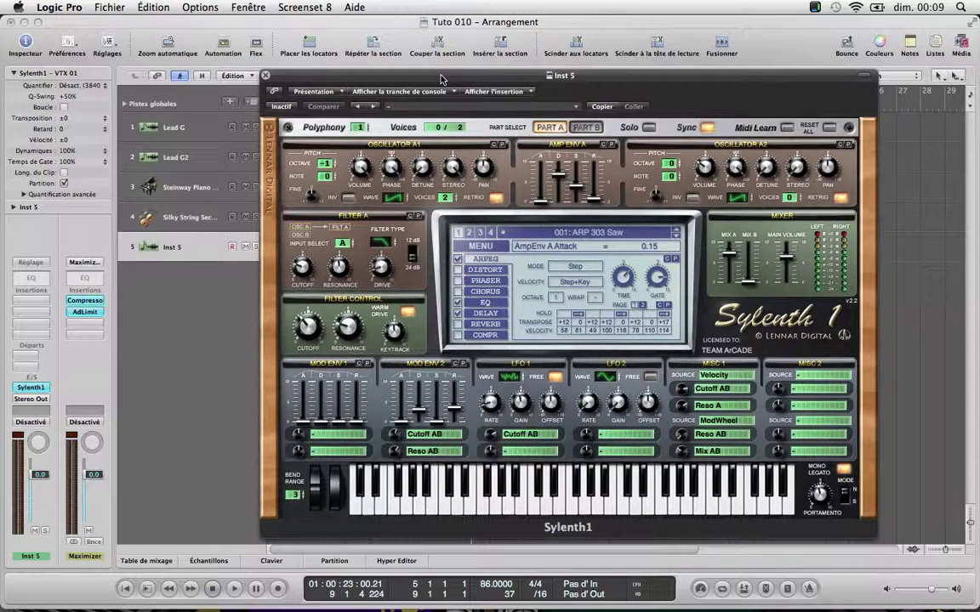
left_click_drag(446, 85, 383, 83)
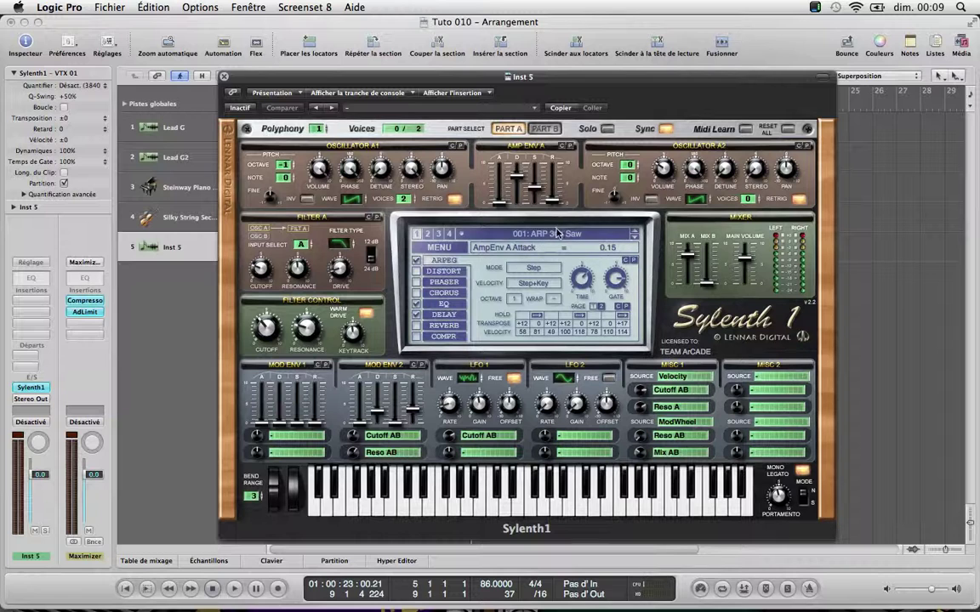
left_click(552, 233)
left_click(407, 243)
left_click(539, 238)
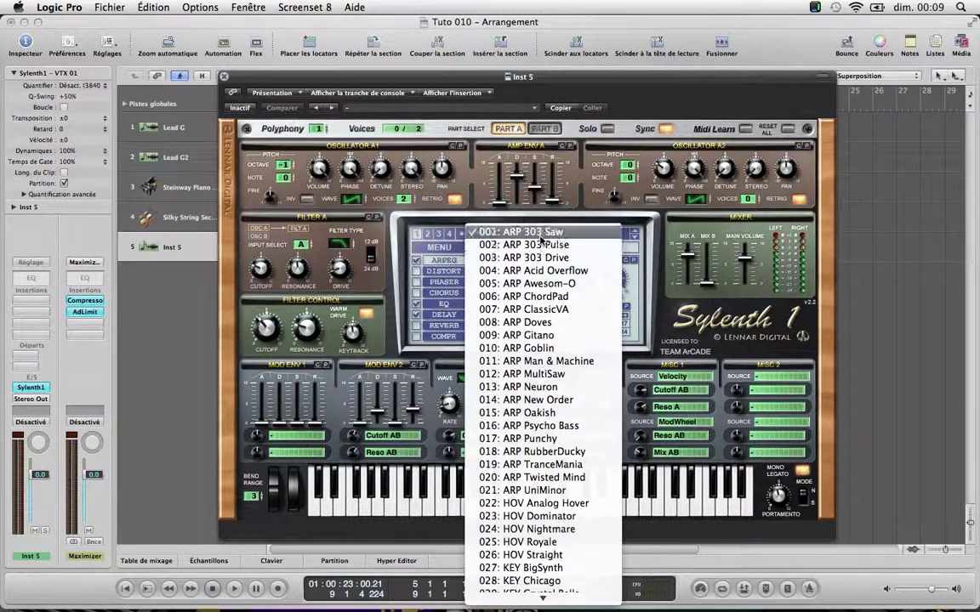
scroll(544, 340, "down", 6)
scroll(546, 336, "down", 4)
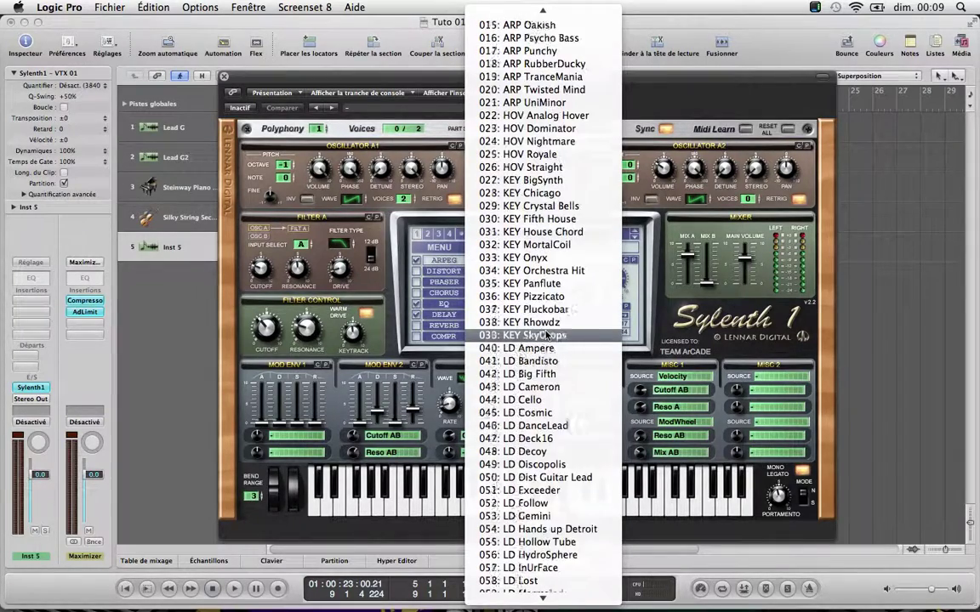
scroll(548, 340, "down", 3)
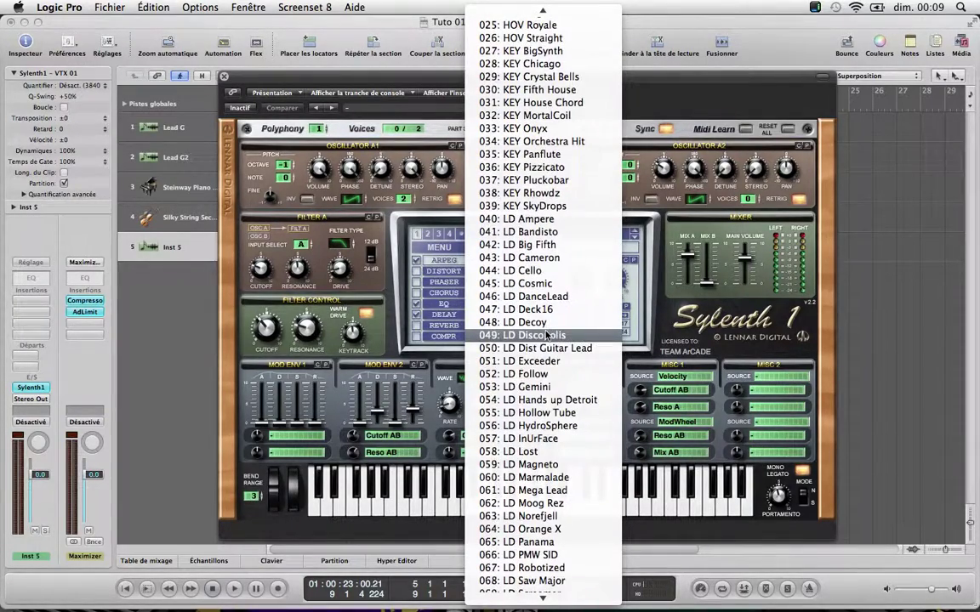
left_click(549, 399)
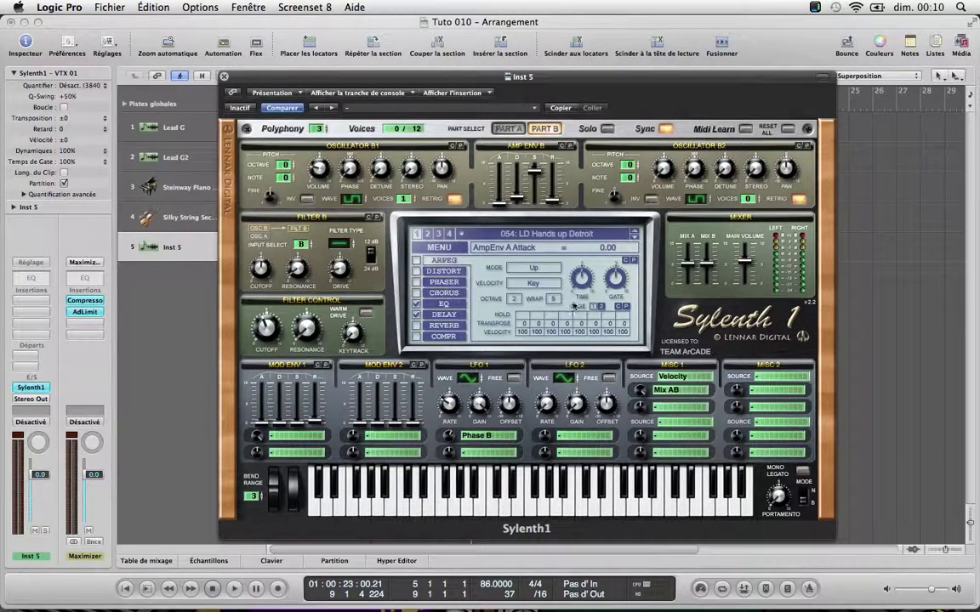
left_click(416, 327)
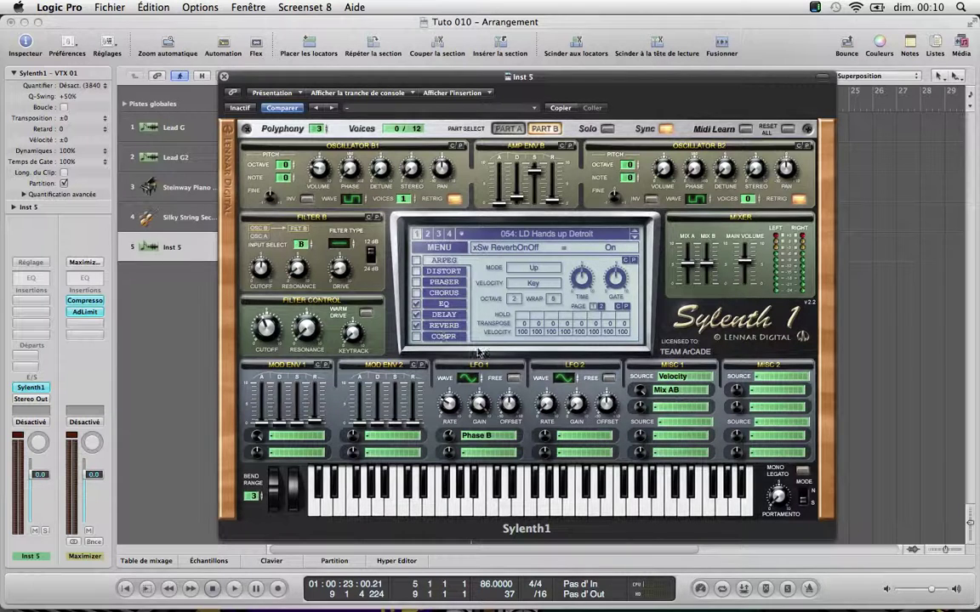
left_click(225, 77)
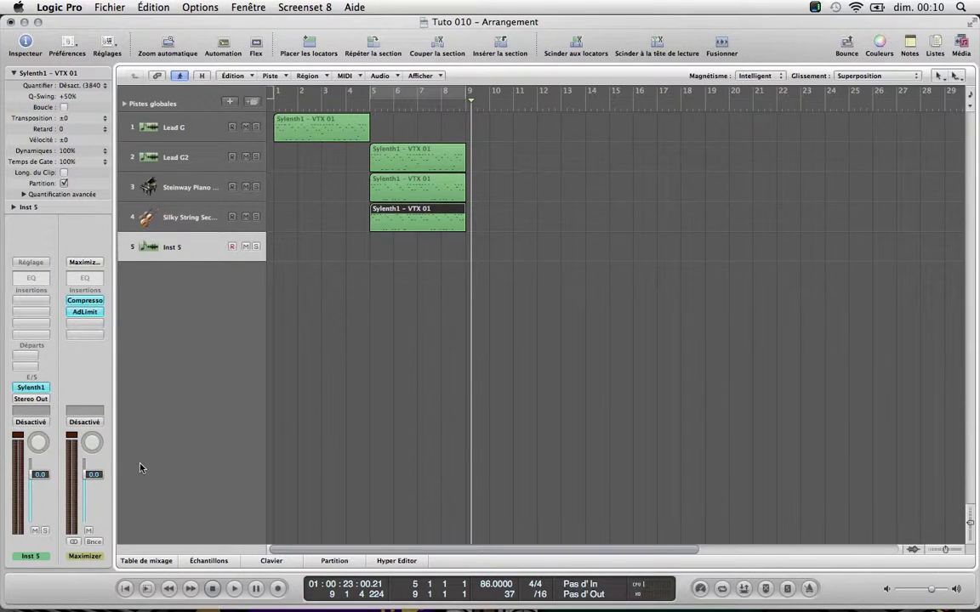
- Insert a stereo AutoFilter on the Inst 5 channel and load its Always Rising Filter preset
left_click(31, 311)
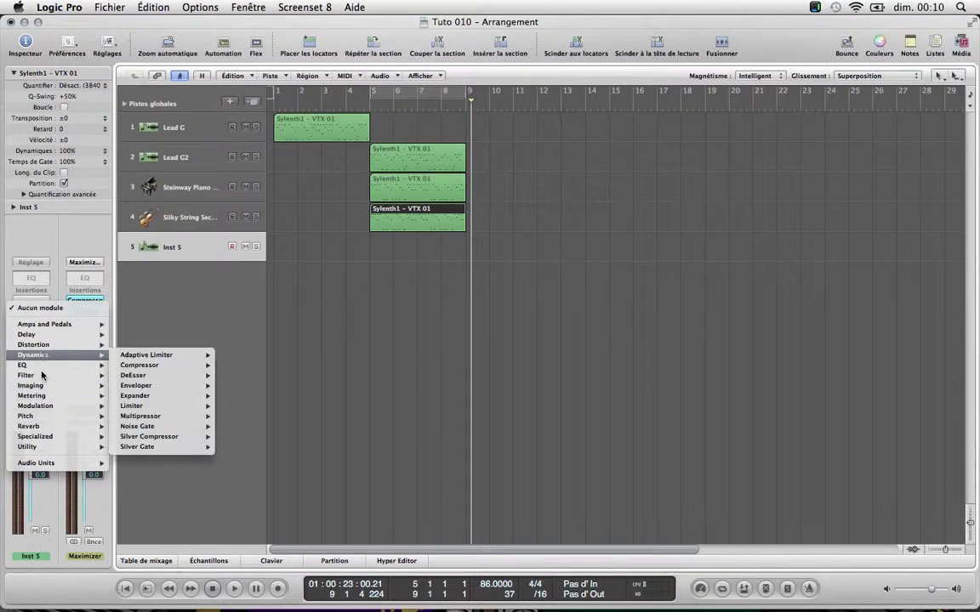
mouse_move(38, 375)
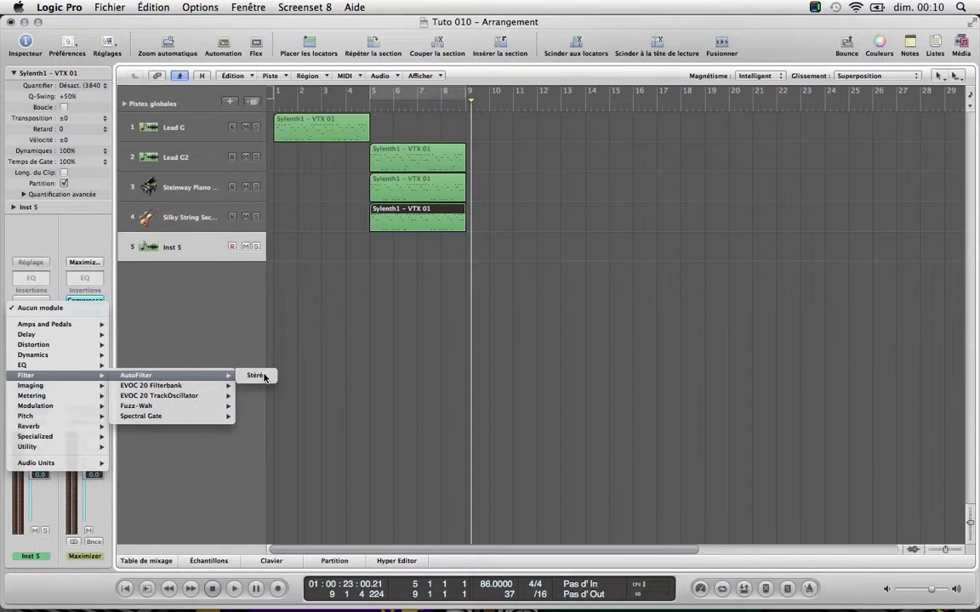
left_click(258, 375)
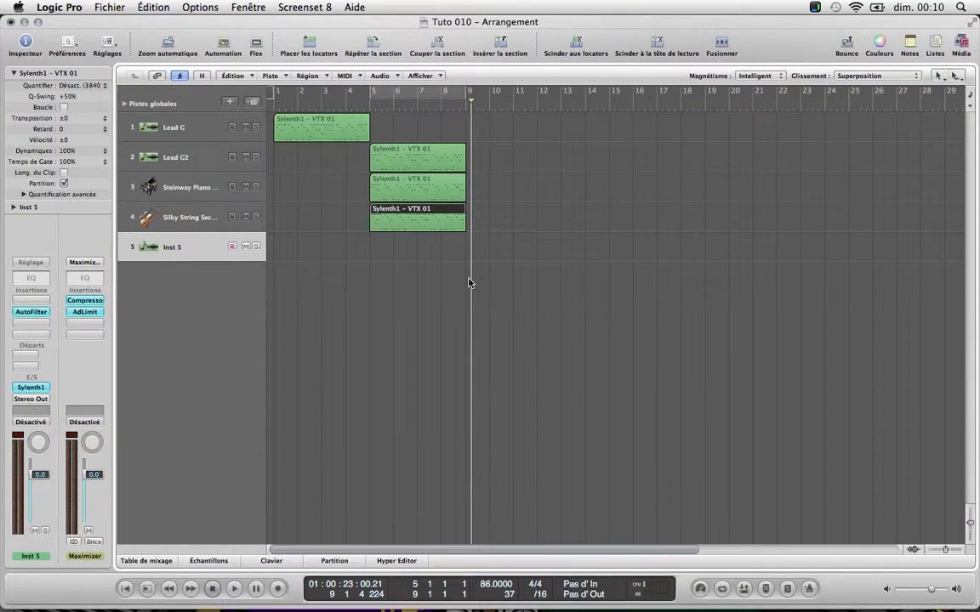
left_click_drag(311, 54, 409, 91)
left_click(415, 121)
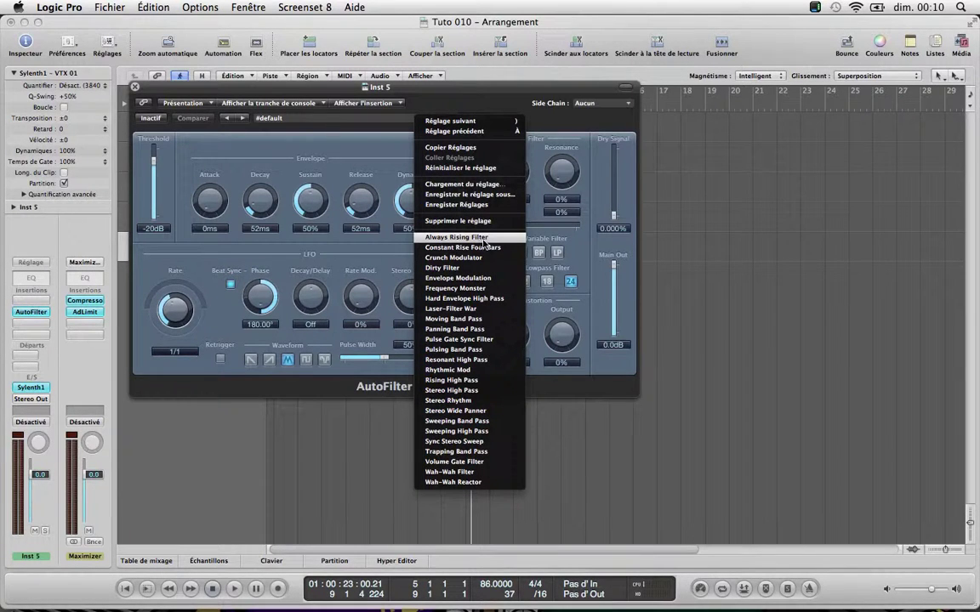
left_click(481, 239)
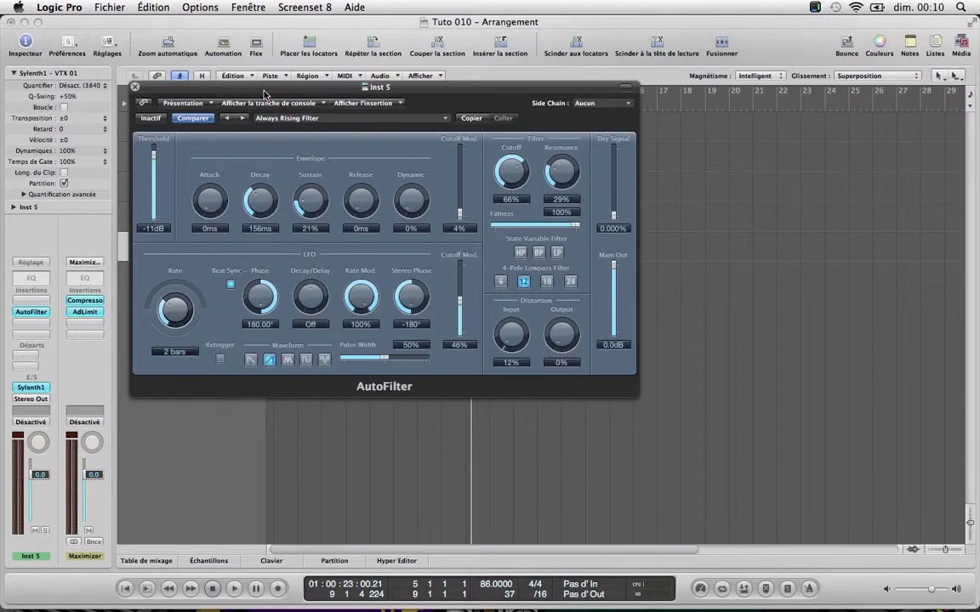
- Set the AutoFilter's LFO rate to 8 bars, adjust the filter cutoff and close the plug-in
left_click_drag(263, 94, 458, 146)
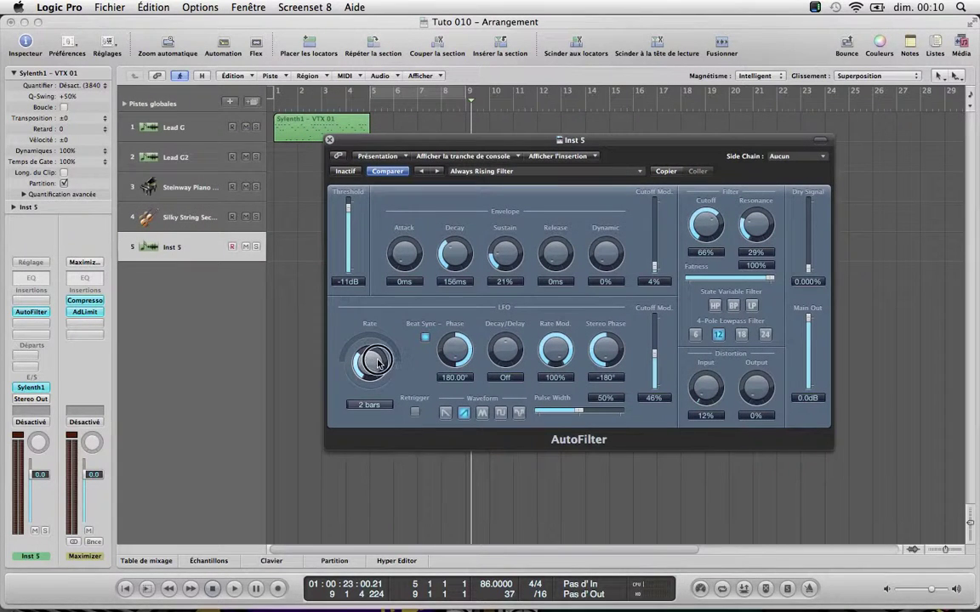
left_click_drag(378, 363, 374, 377)
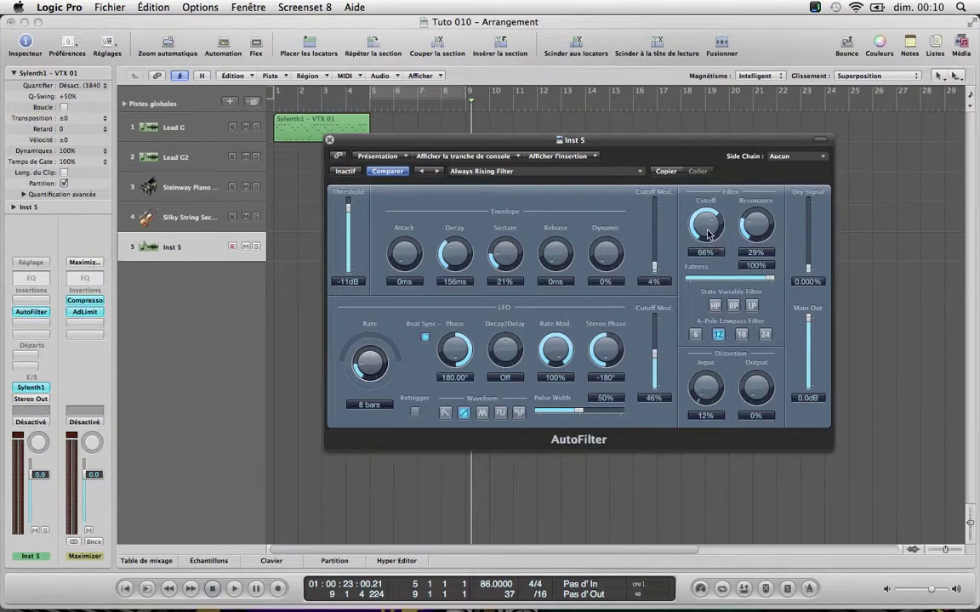
left_click_drag(707, 234, 757, 249)
left_click(329, 139)
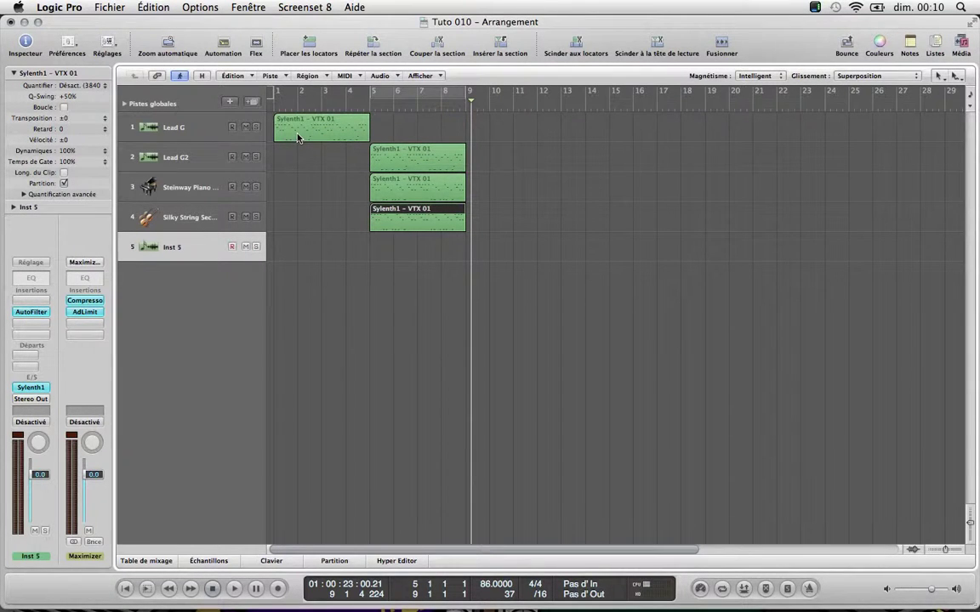
- Move the Sylenth1 – VTX 01 region at bar 1 from Lead G to the Inst 5 track and solo that track
left_click_drag(298, 138, 292, 248)
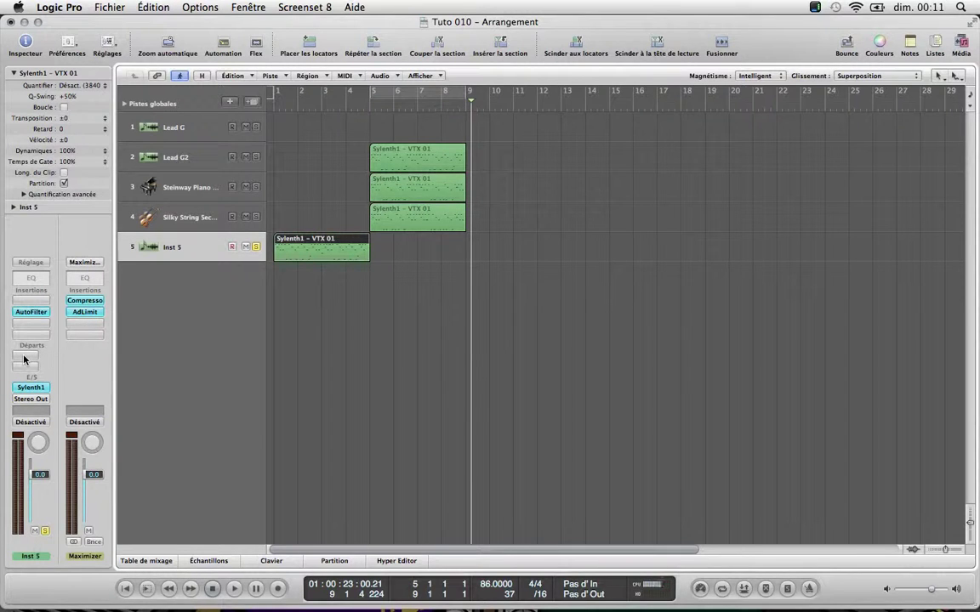
key("i")
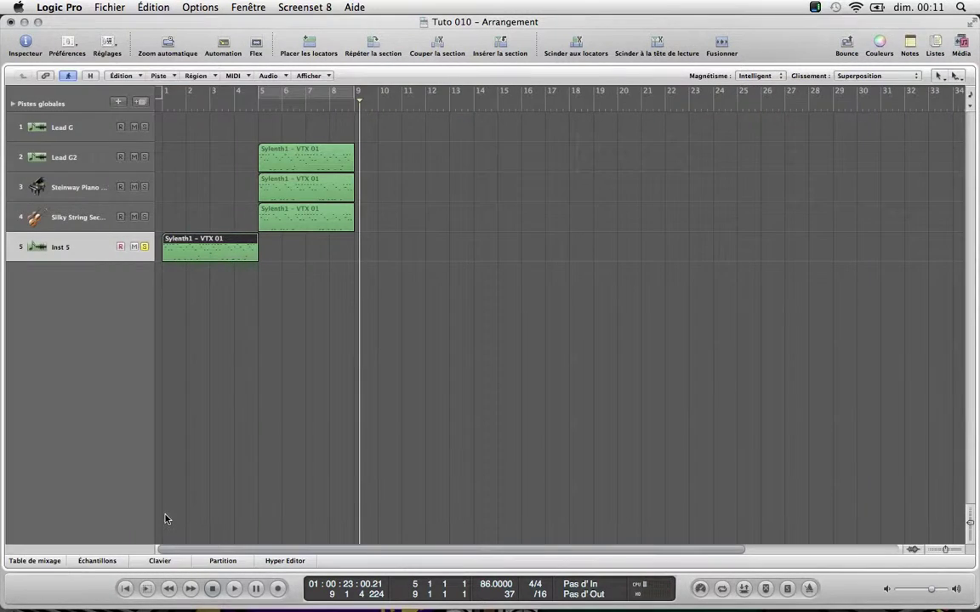
- Show the mixer and add a send to Bus 2 on the Inst 5 channel
key("x")
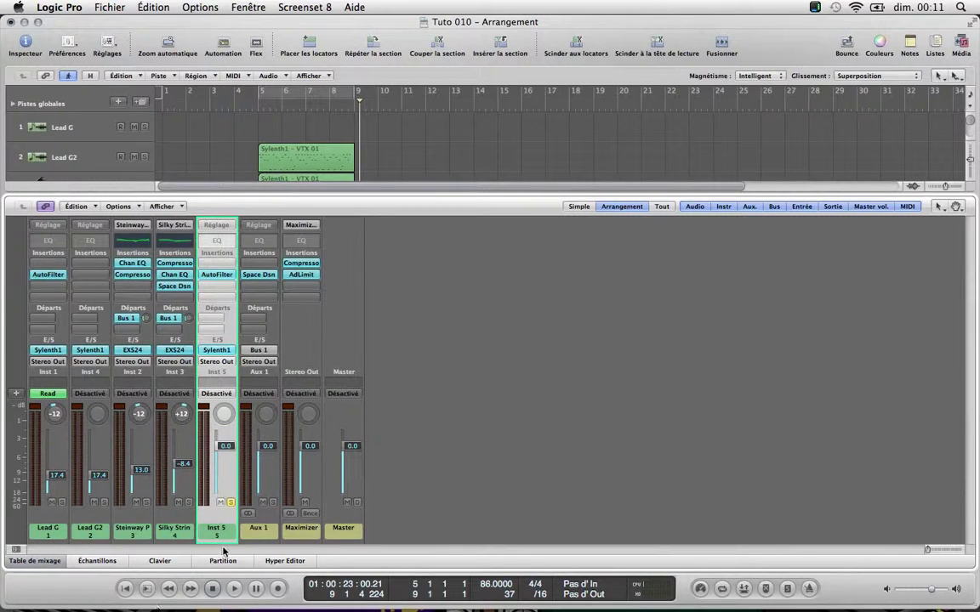
left_click(211, 330)
mouse_move(251, 332)
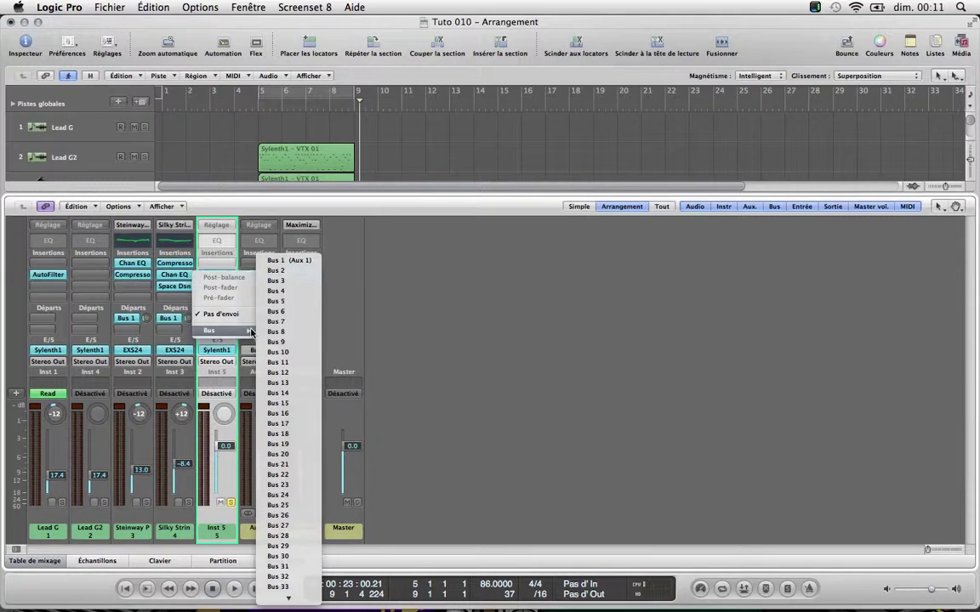
left_click(281, 272)
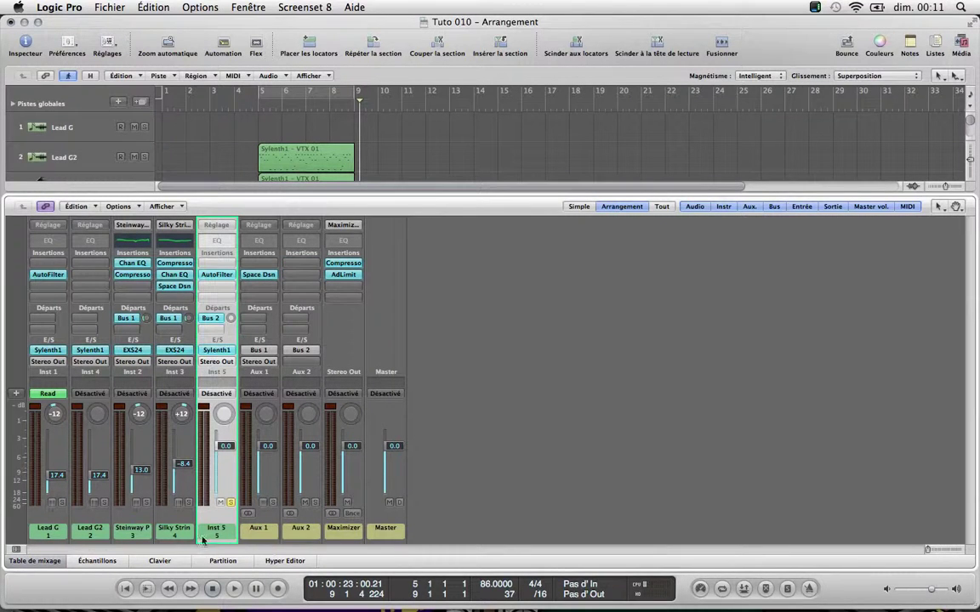
- Rename the first four mixer channels, Lead G, Lead G2, Steinway Piano and Silky String, as Nul
double_click(48, 529)
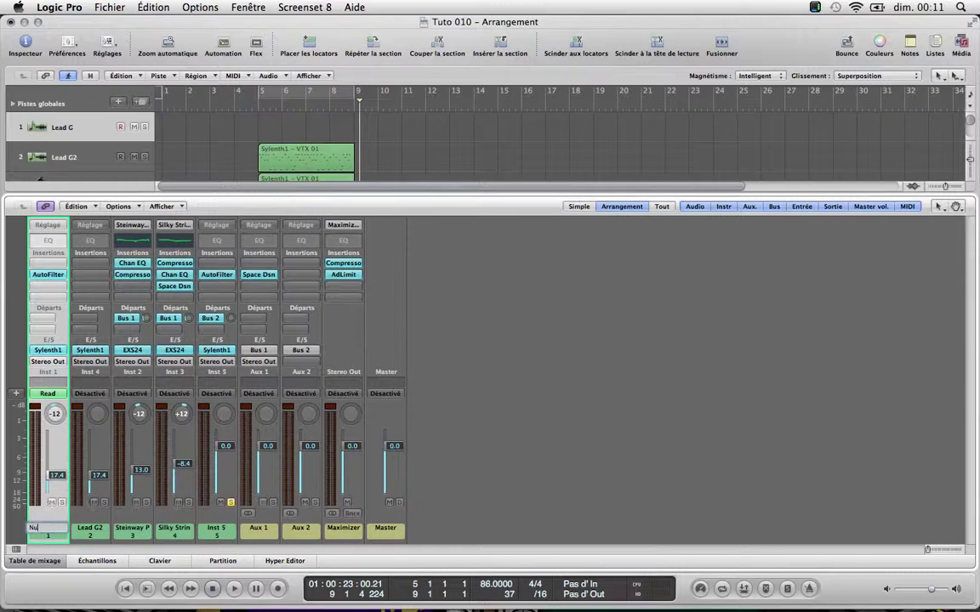
type("Nul")
key("Return")
double_click(90, 529)
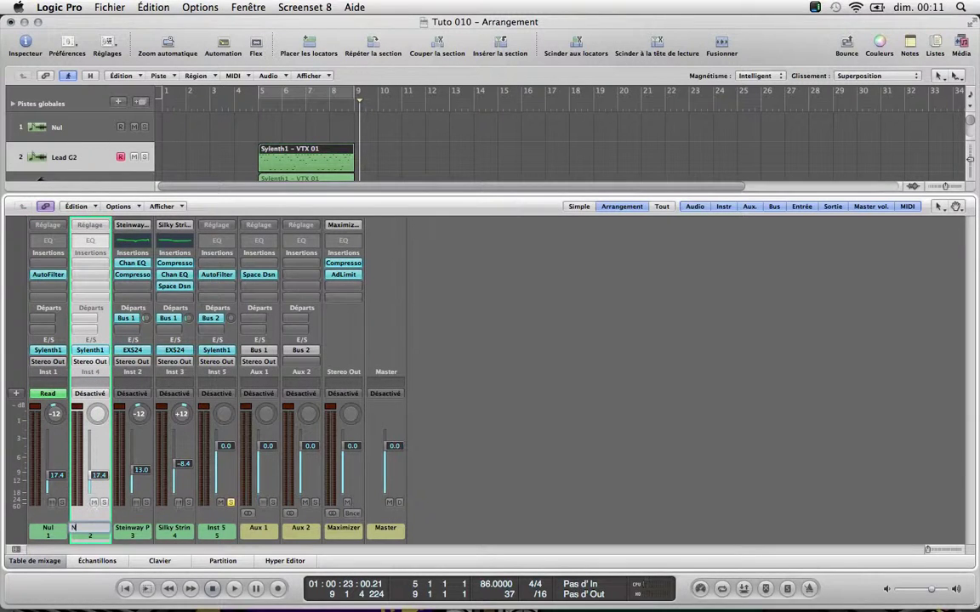
key("Return")
double_click(136, 530)
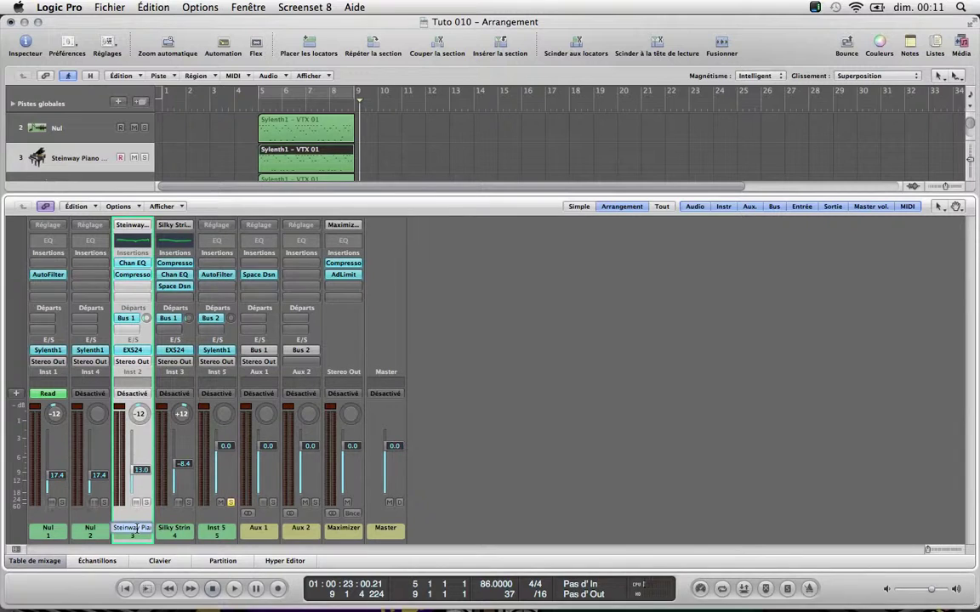
type("Nul")
key("Return")
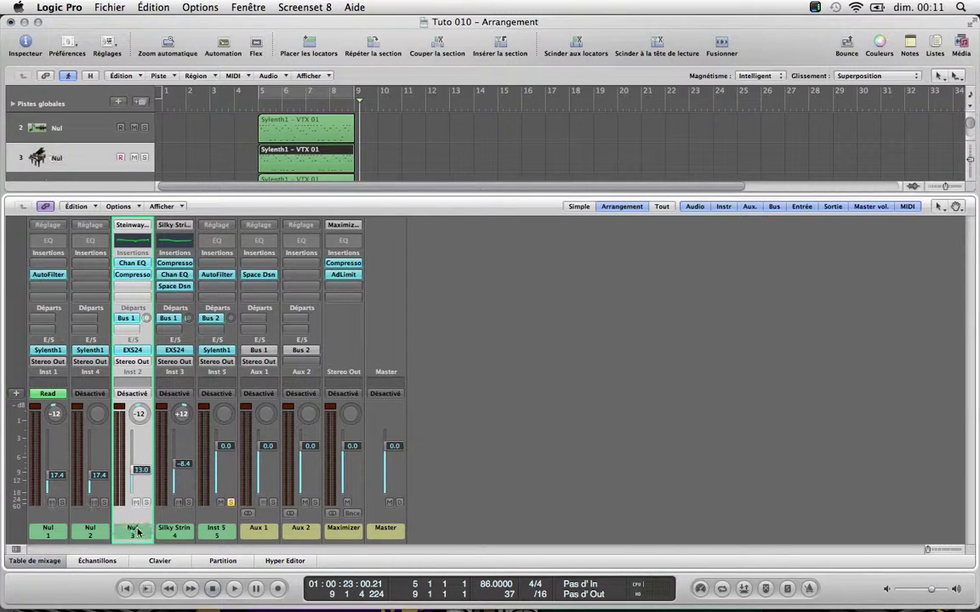
double_click(173, 529)
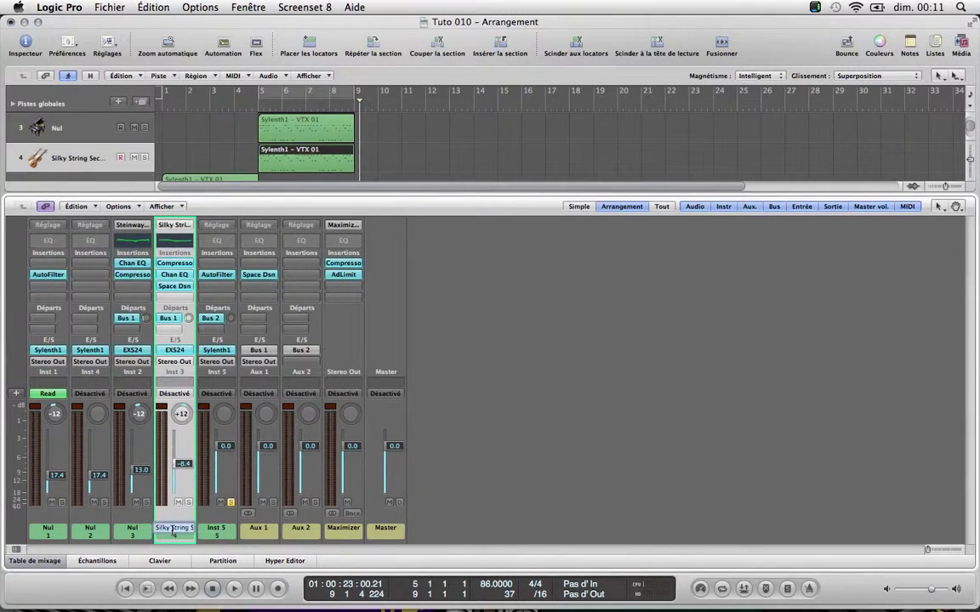
type("Nul")
key("Return")
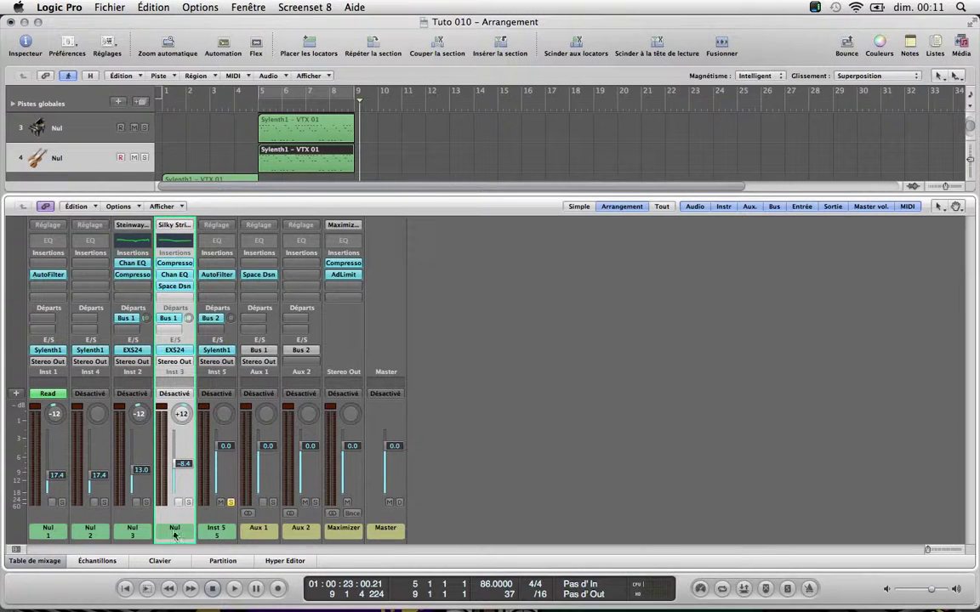
- Rename the Inst 5 channel as Lead G and the Aux 2 channel as Rev
left_click(217, 531)
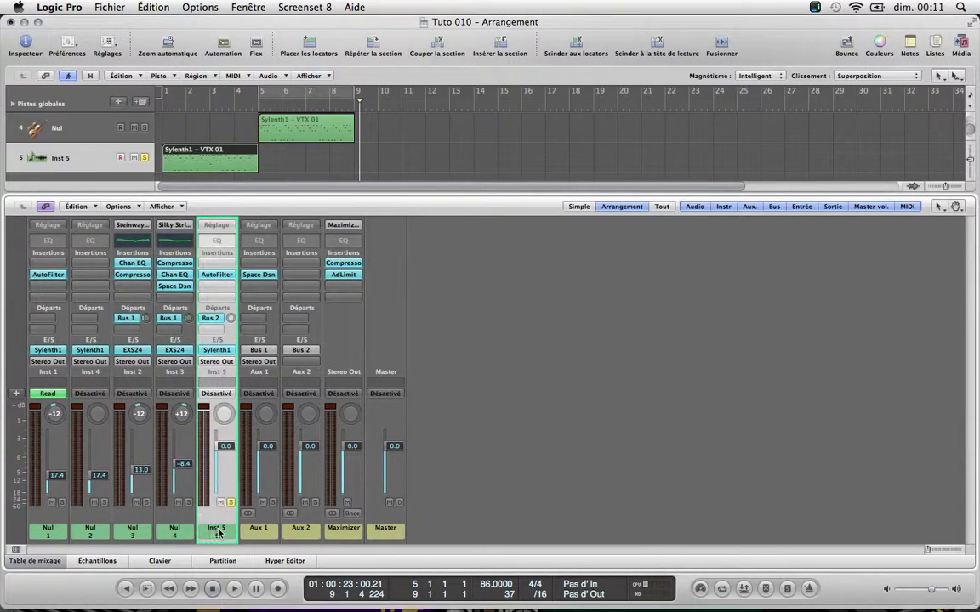
double_click(217, 529)
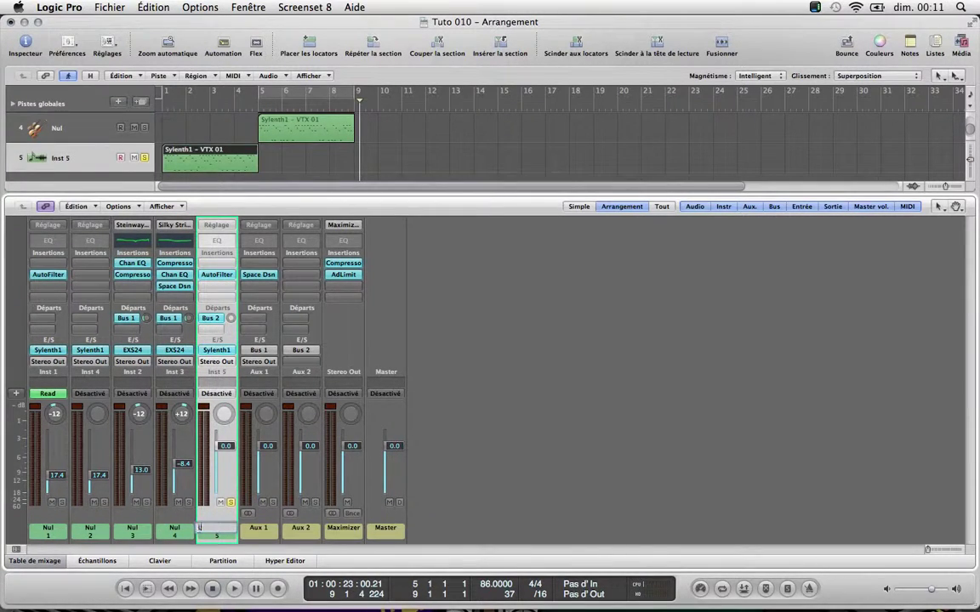
key("Return")
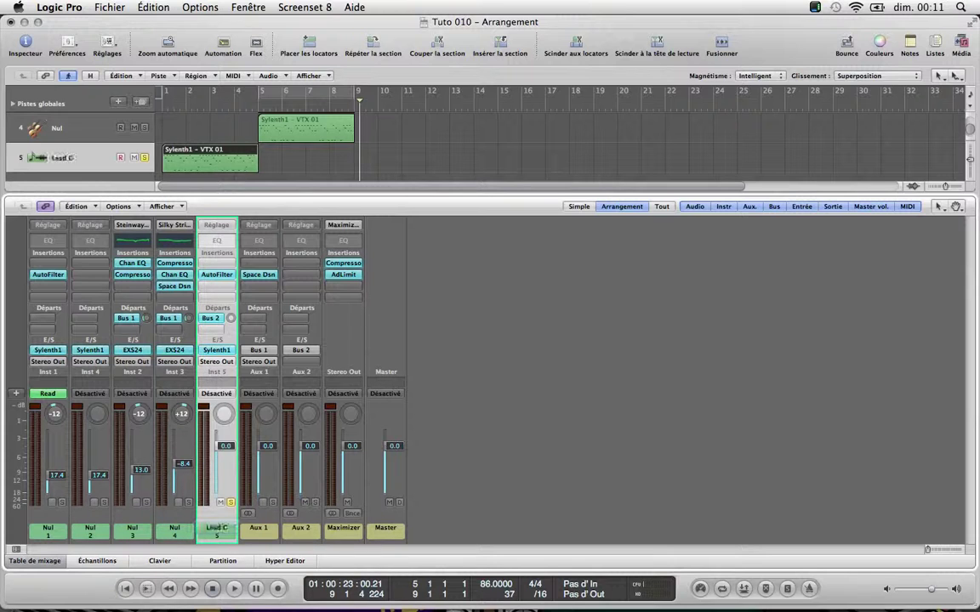
left_click(263, 536)
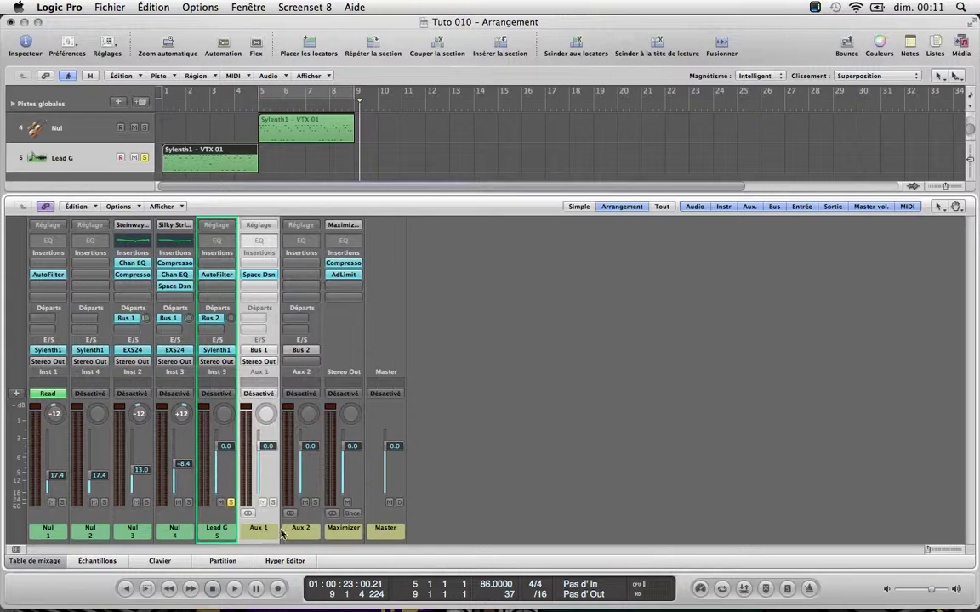
double_click(292, 529)
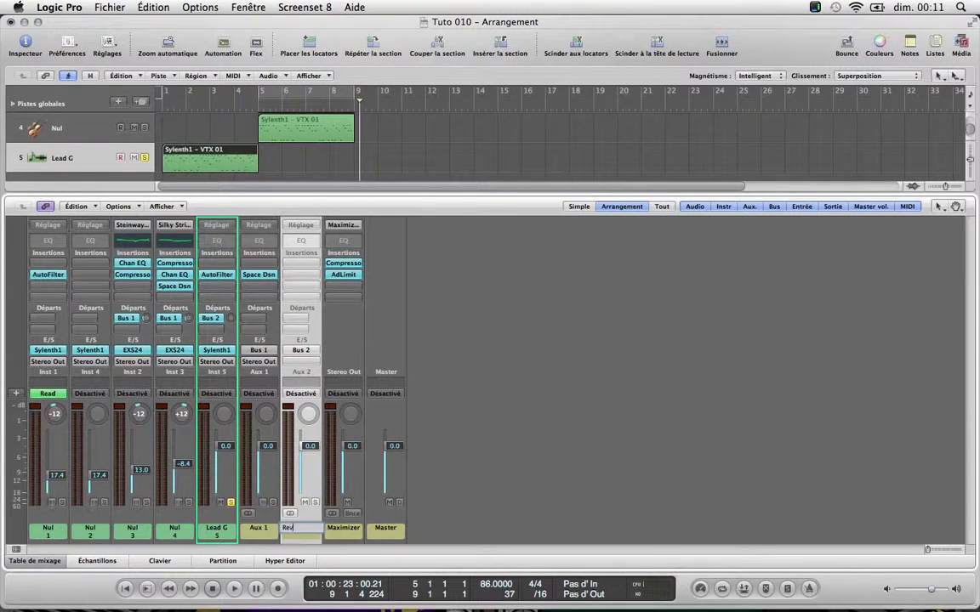
key("Return")
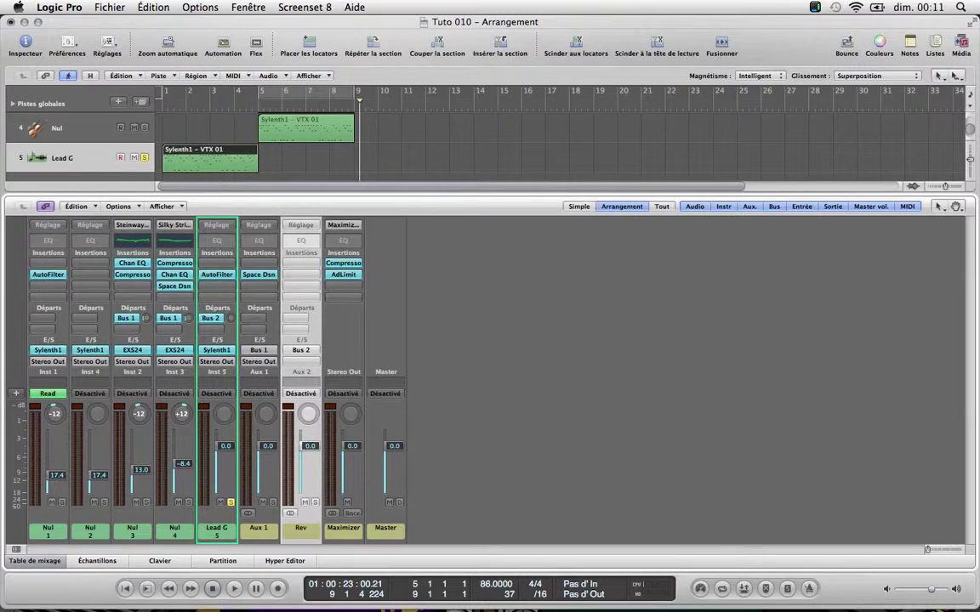
- Insert a stereo Space Designer reverb on the Rev channel and move its window clear of the channel strips
left_click(305, 277)
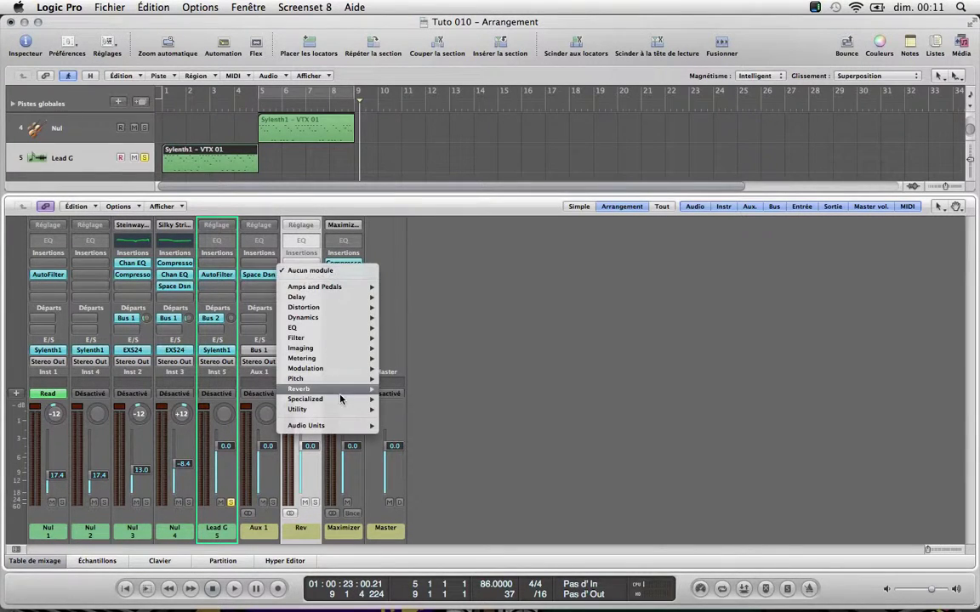
mouse_move(332, 394)
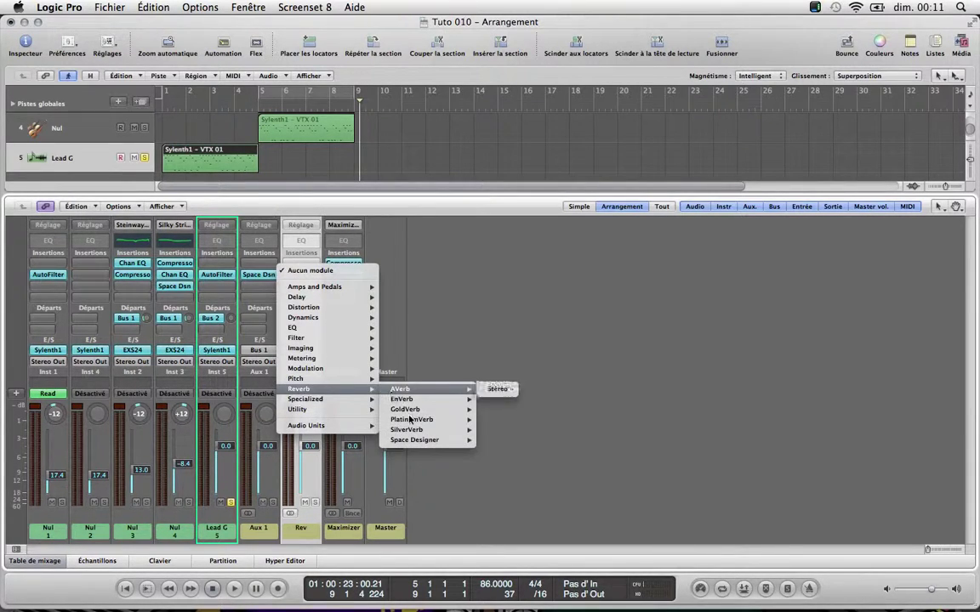
mouse_move(417, 442)
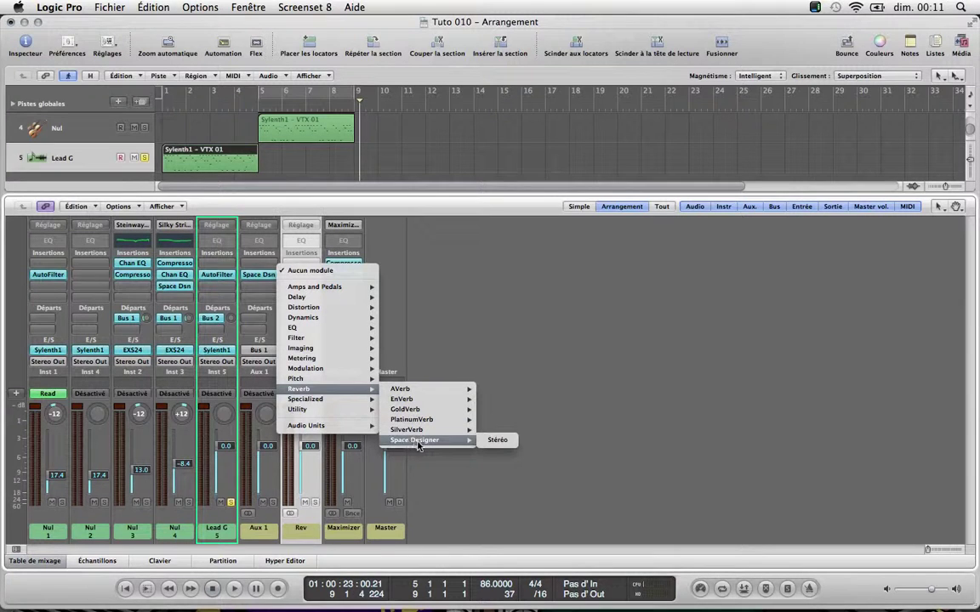
left_click(495, 441)
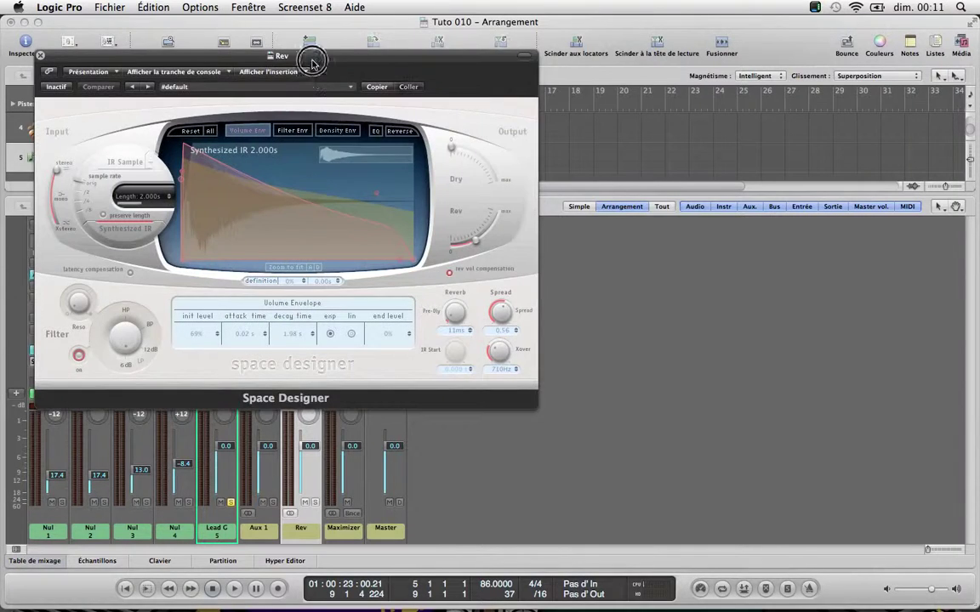
left_click_drag(310, 59, 484, 82)
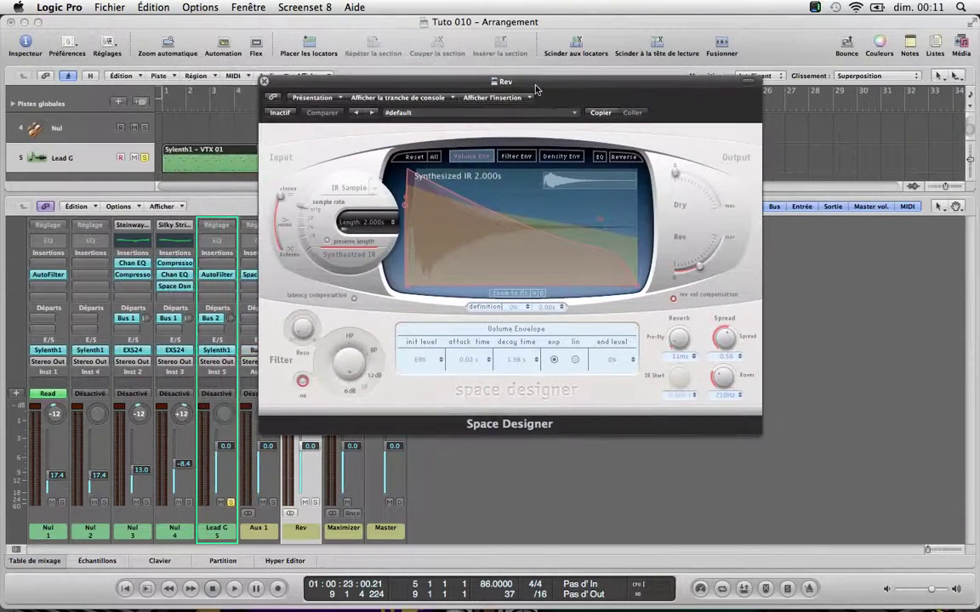
- Load Space Designer's 05.3s Vocal Echoes preset from the large warped spaces, set its Rev output to 0 dB and close the plug-in
left_click(497, 117)
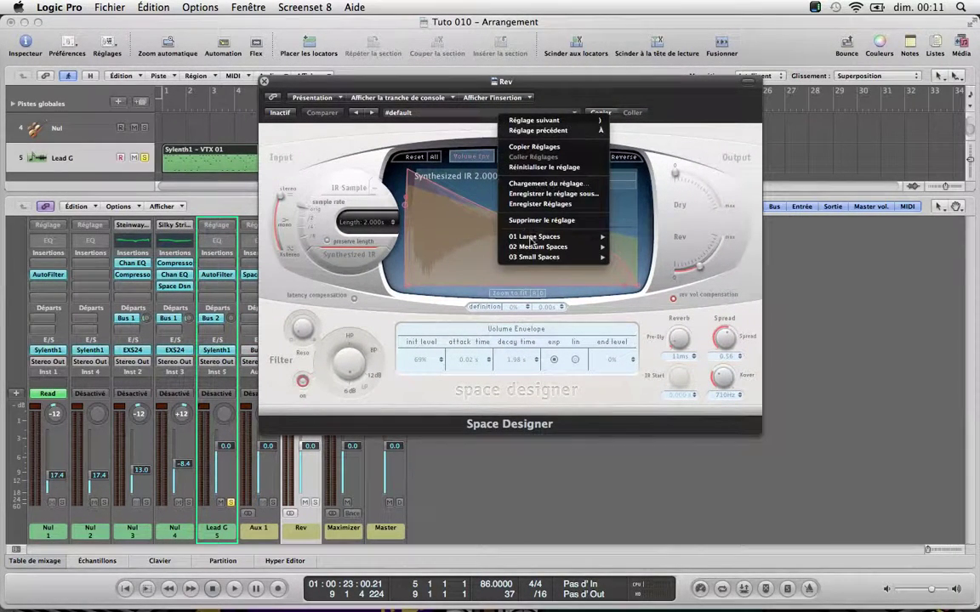
mouse_move(531, 238)
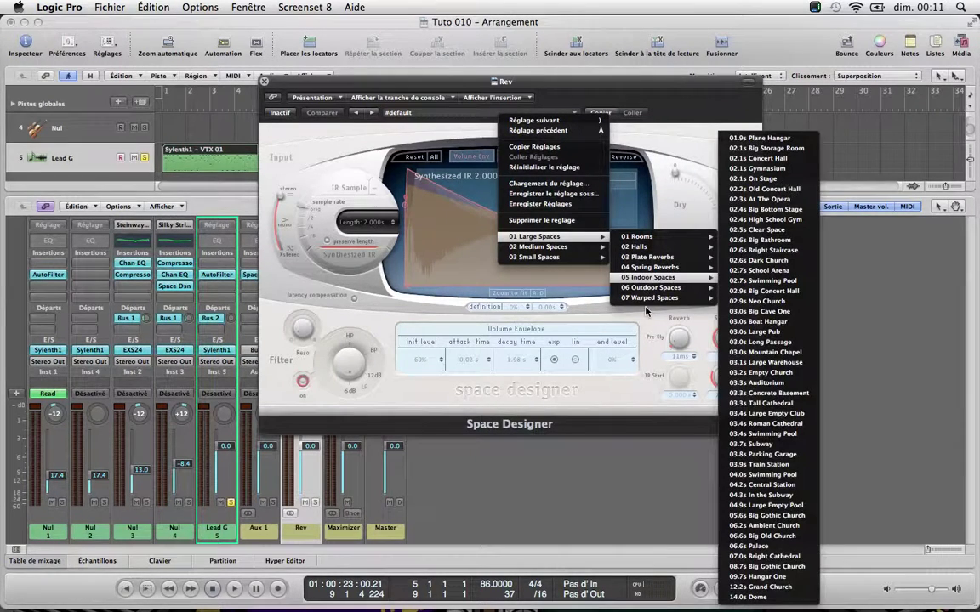
mouse_move(660, 301)
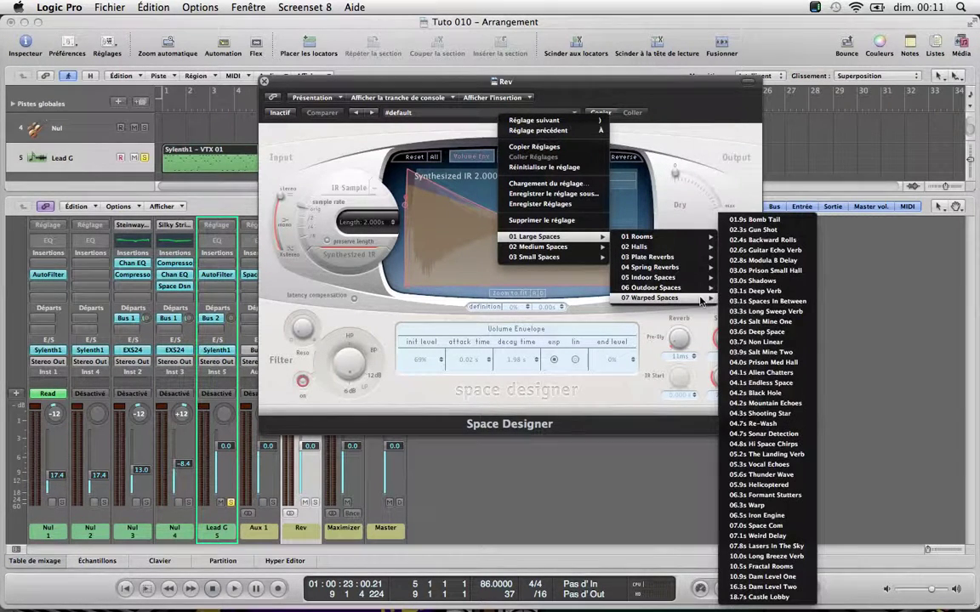
left_click(763, 467)
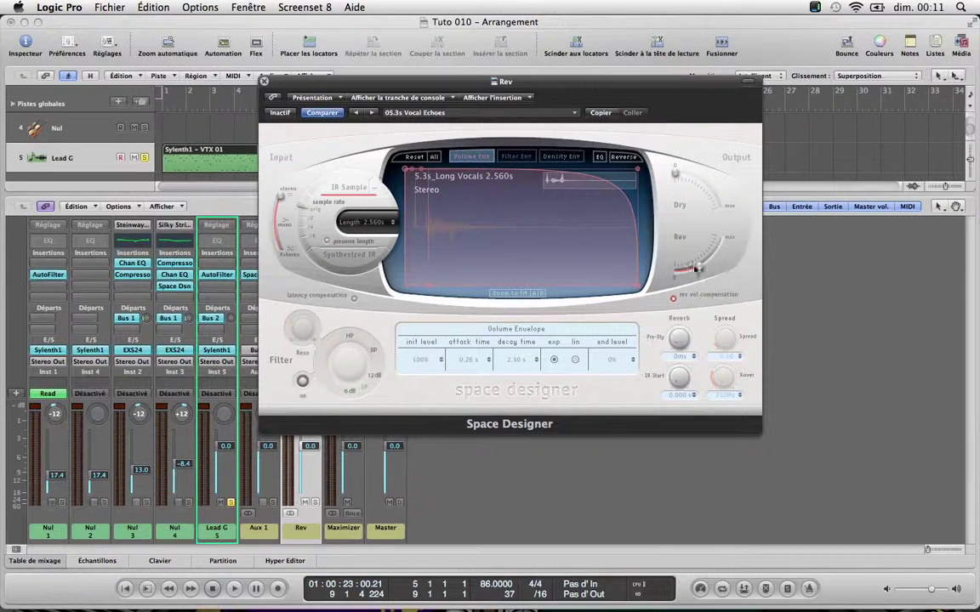
left_click_drag(695, 267, 737, 235)
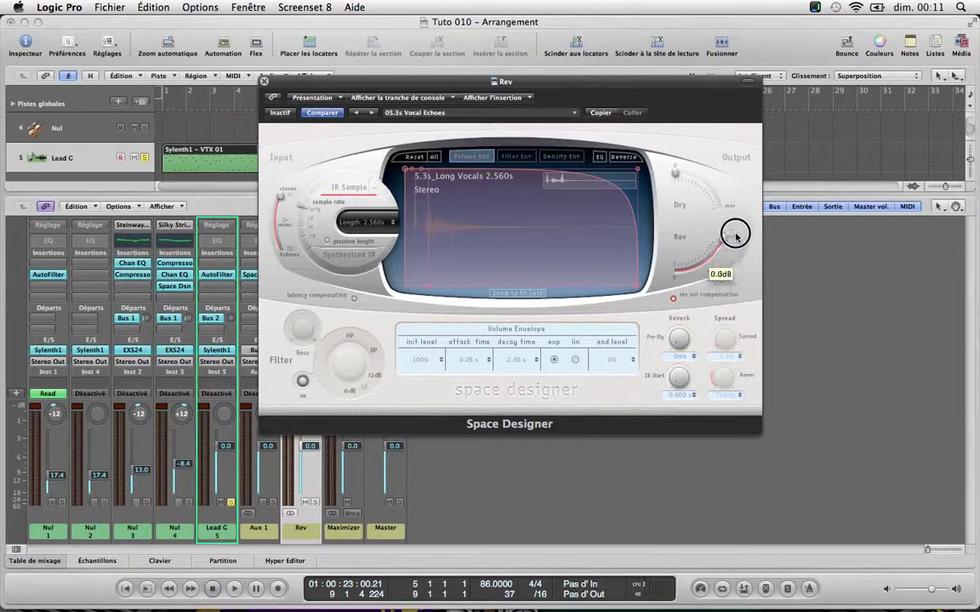
left_click(264, 82)
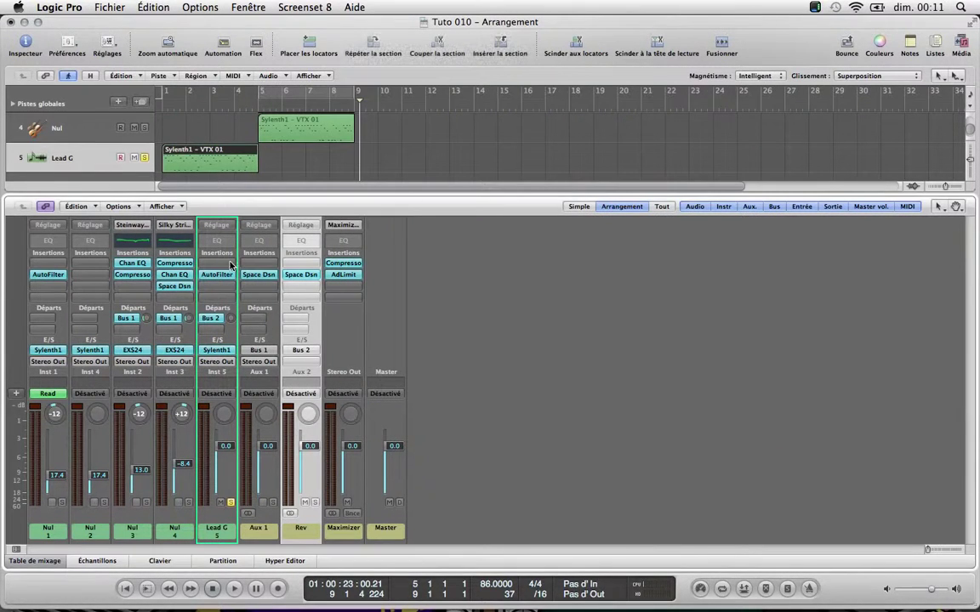
- Raise the Lead G channel's Bus 2 send, pan the channel to -12 and hide the mixer
left_click_drag(230, 318, 216, 219)
left_click_drag(224, 424, 224, 426)
left_click(45, 562)
left_click(257, 281)
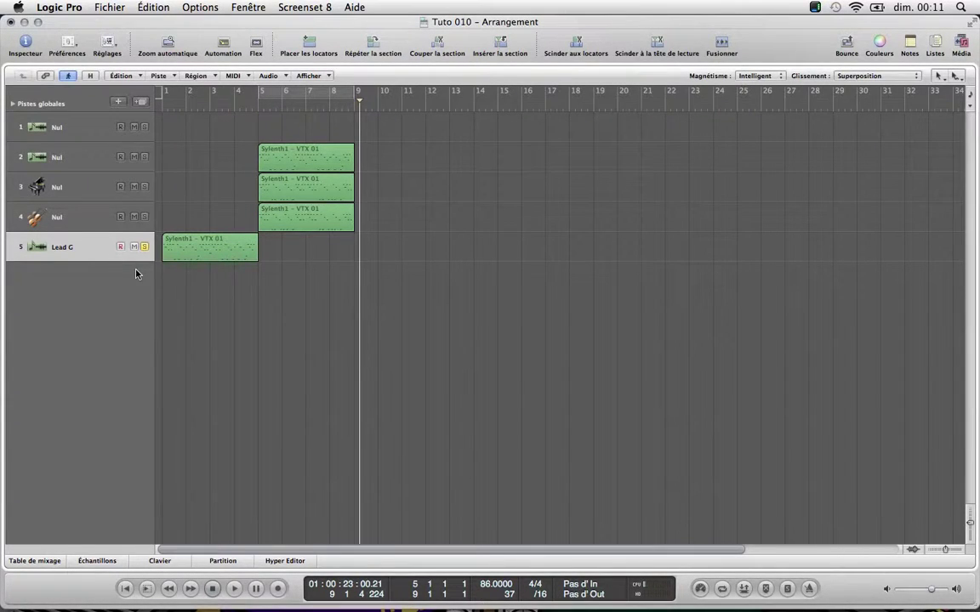
- Automate the Lead G track's volume from -19.4 dB at bar 1 to -17.1 dB at bar 5, then hide the automation
key("a")
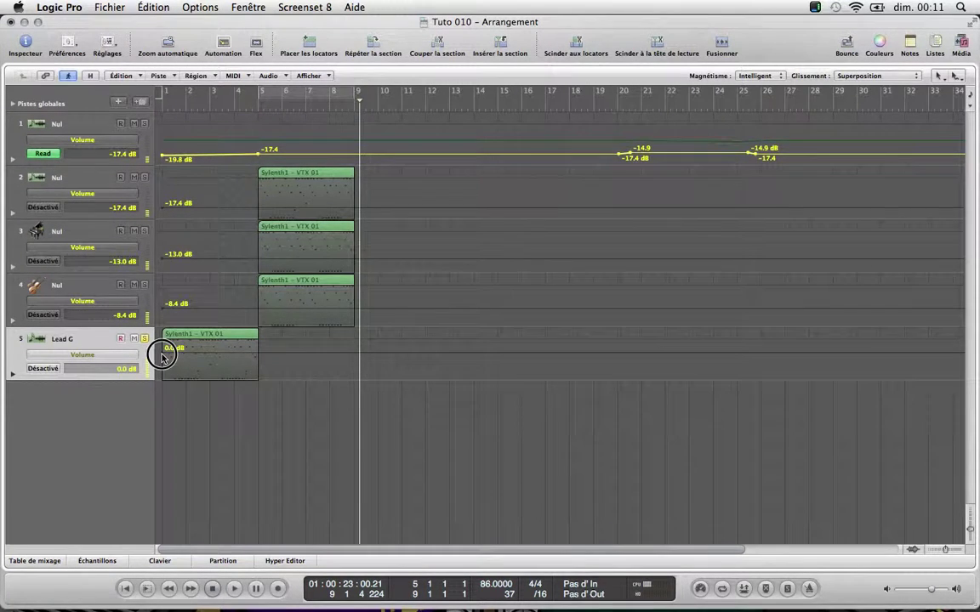
left_click_drag(160, 356, 160, 372)
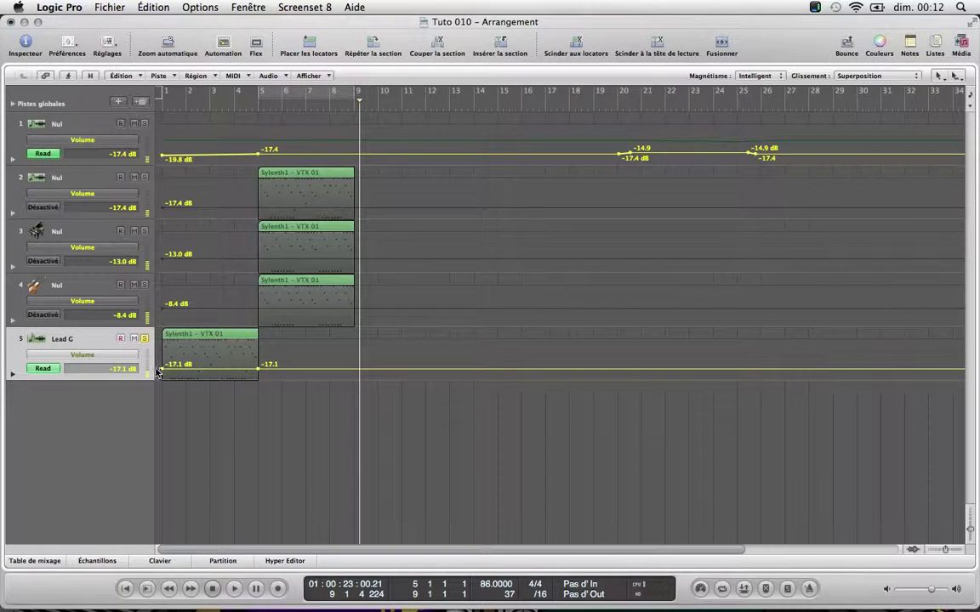
left_click_drag(159, 369, 162, 370)
key("space")
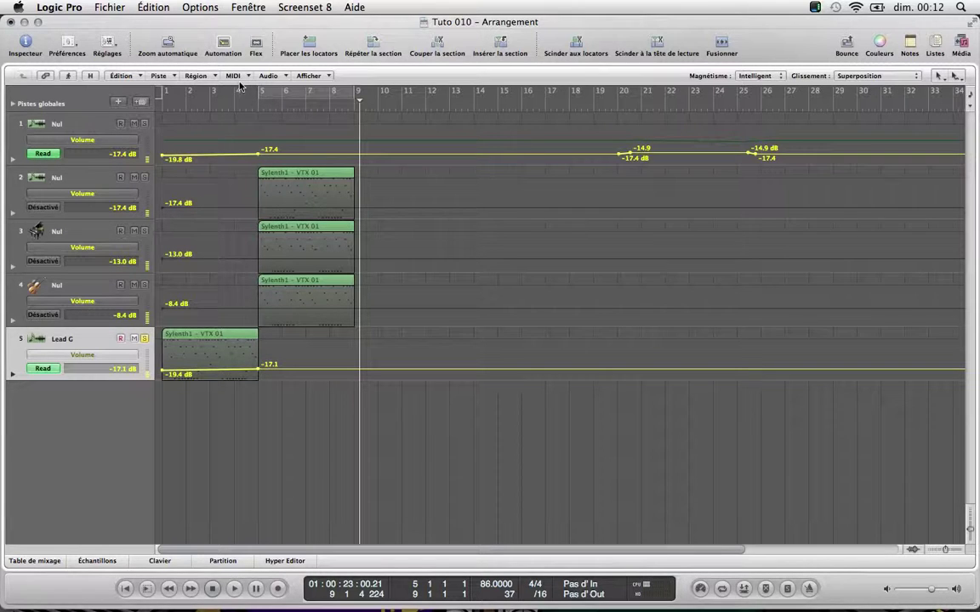
key("a")
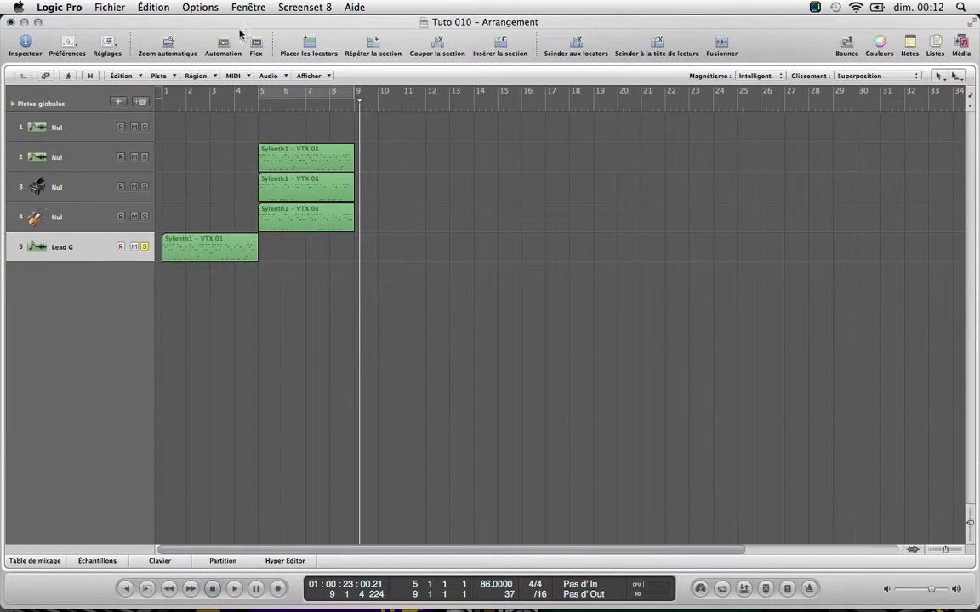
- Play the soloed Lead G track from bar 1 to check its sound, then stop playback
left_click(81, 248)
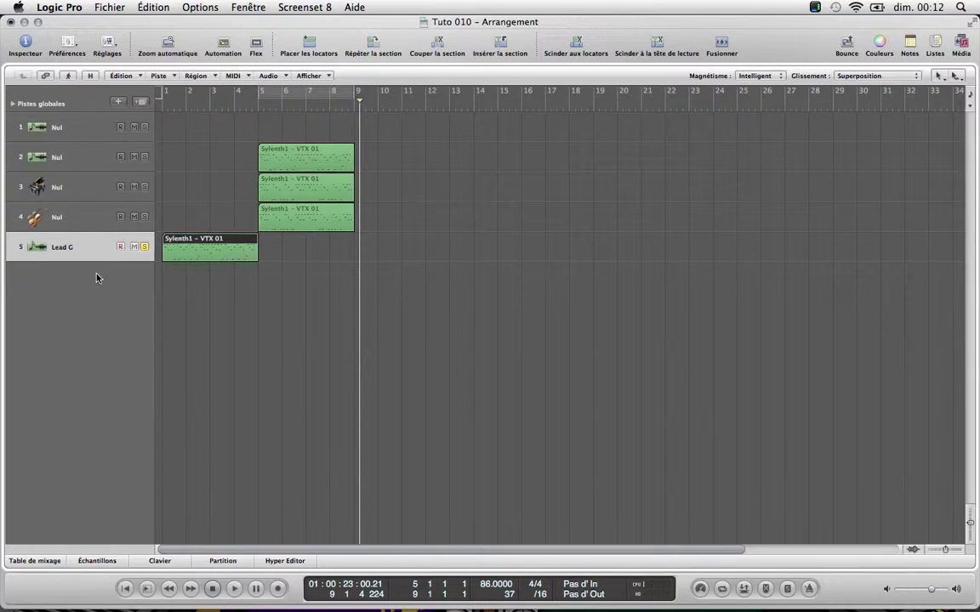
key("Return")
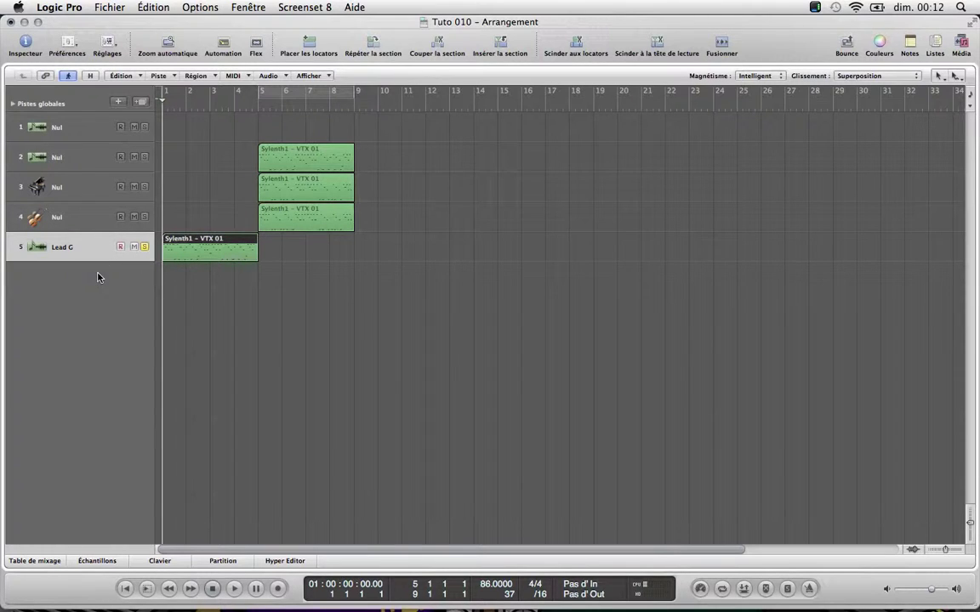
key("space")
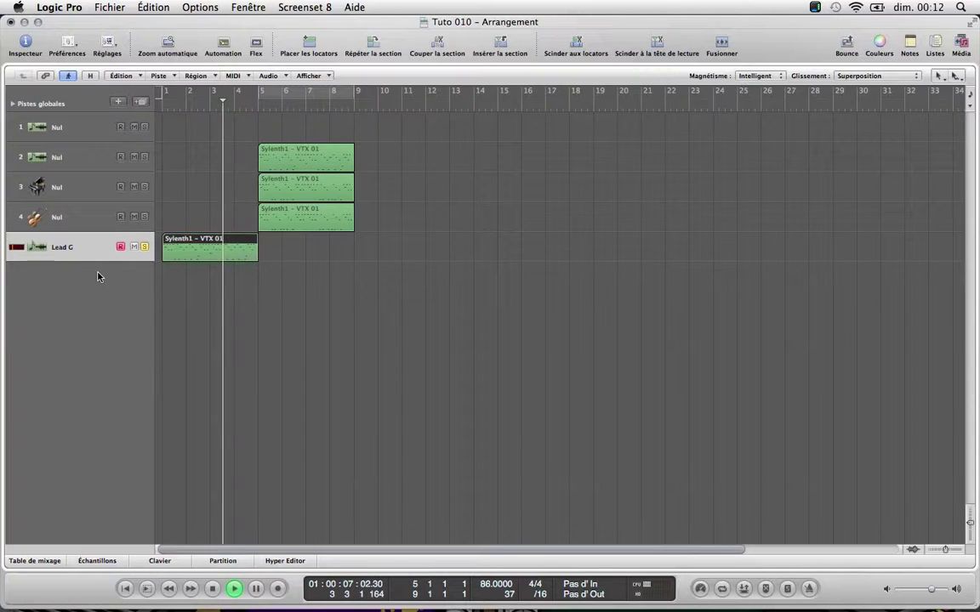
key("space")
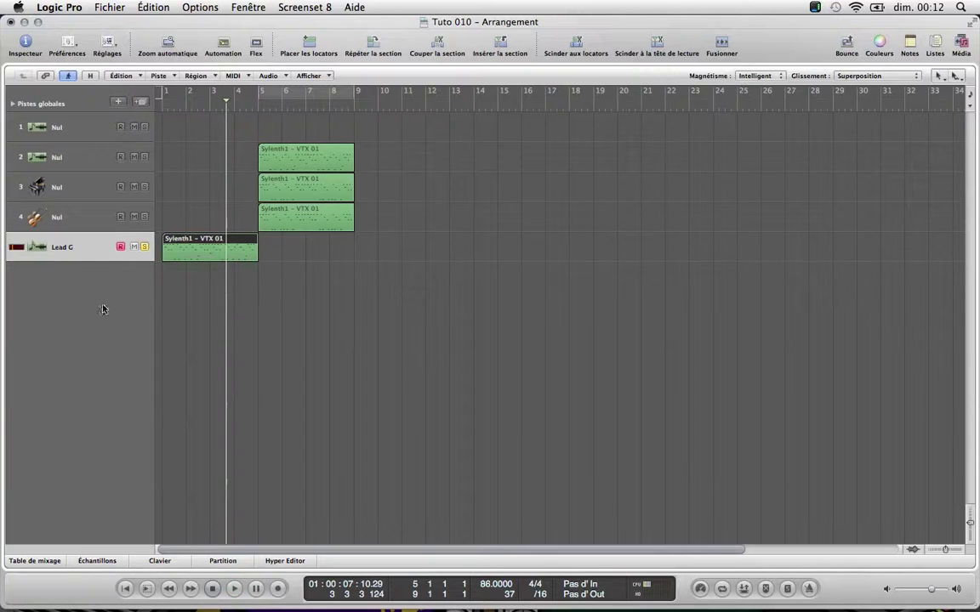
- Show the mixer, open the Lead G channel's AutoFilter and set the filter cutoff to 82%
left_click(34, 561)
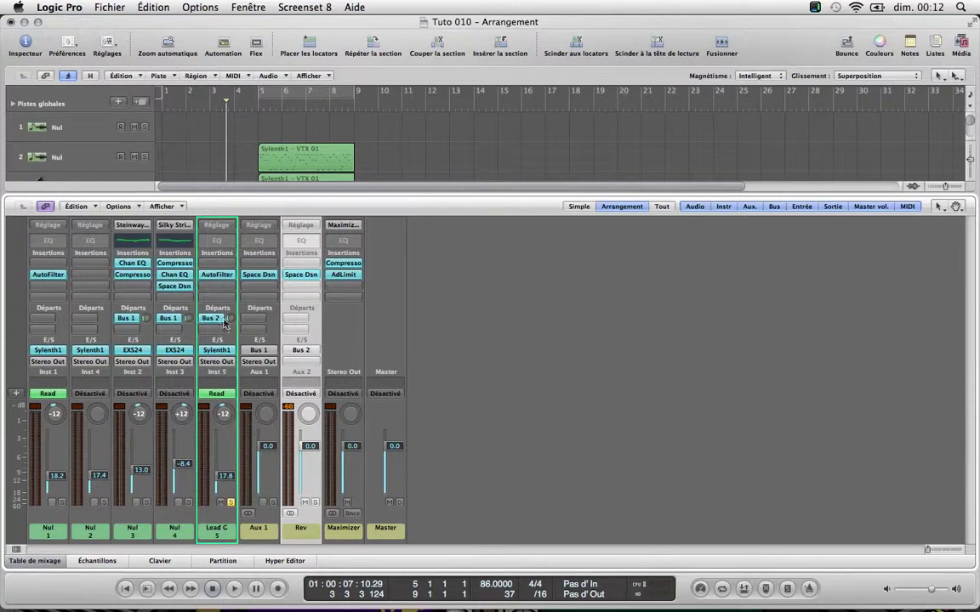
left_click(218, 274)
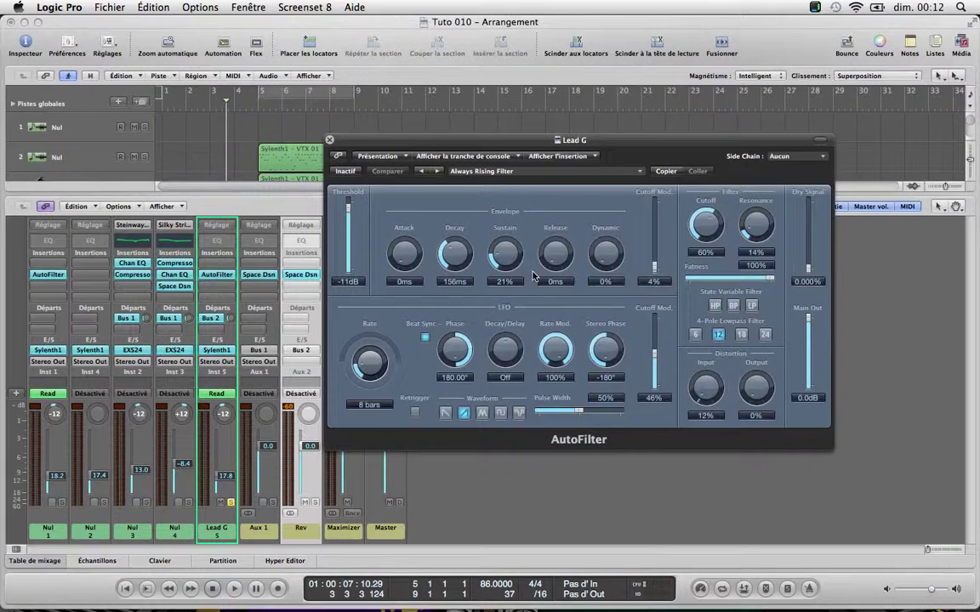
left_click_drag(702, 231, 695, 208)
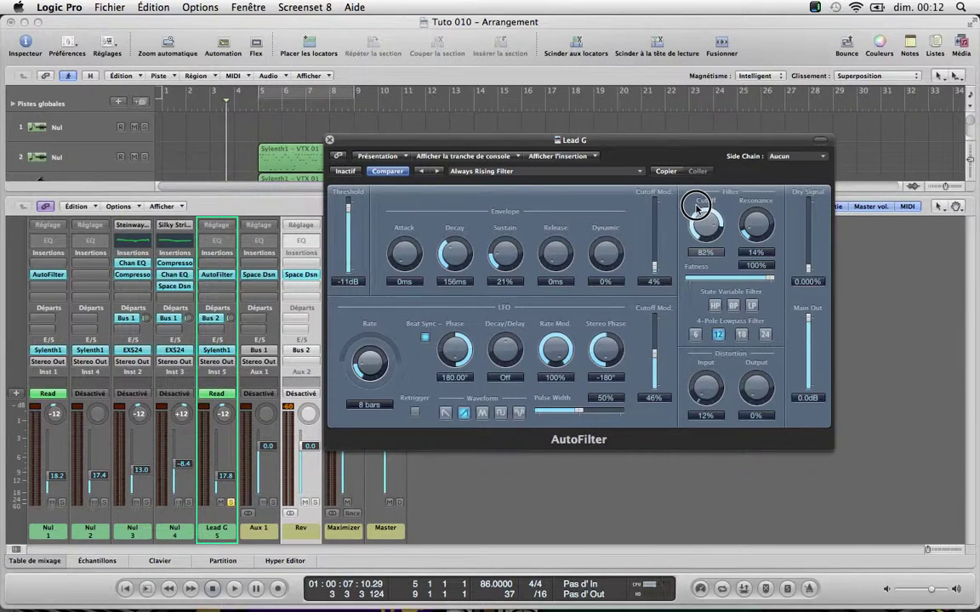
- Set the Lead G AutoFilter's cutoff to 45%, close the plug-in and hide the mixer
left_click_drag(696, 208, 695, 207)
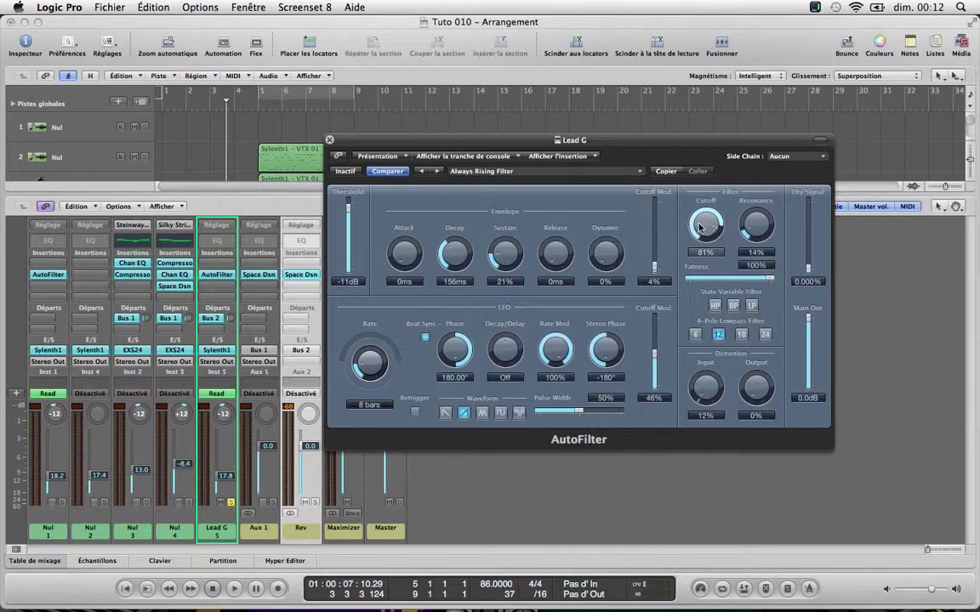
left_click_drag(699, 227, 710, 263)
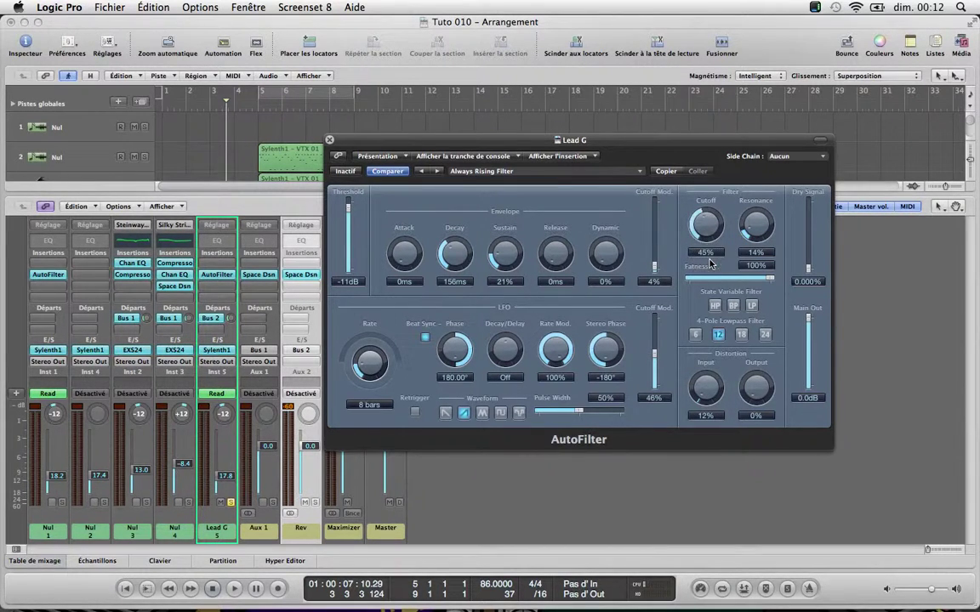
left_click(330, 140)
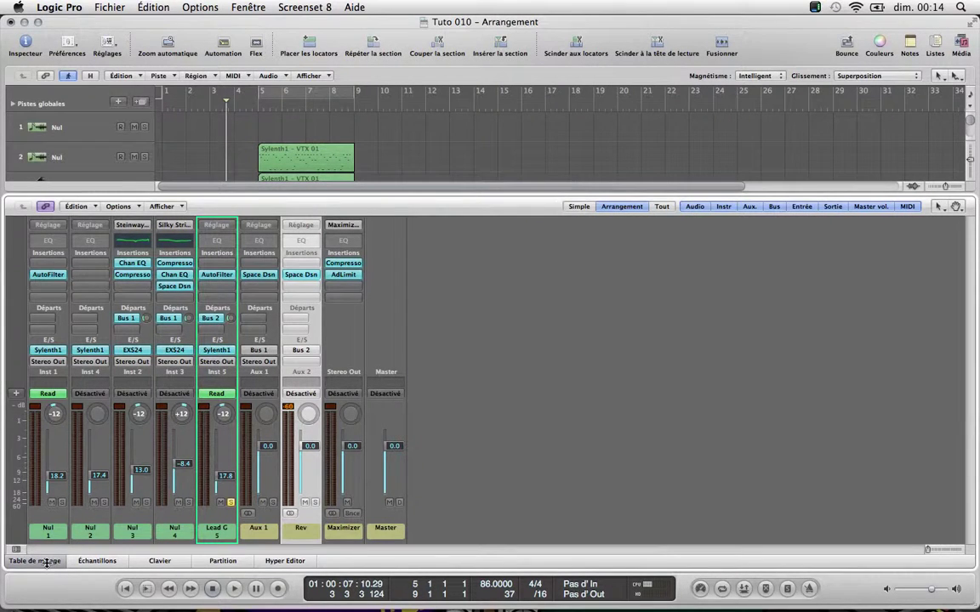
left_click(47, 561)
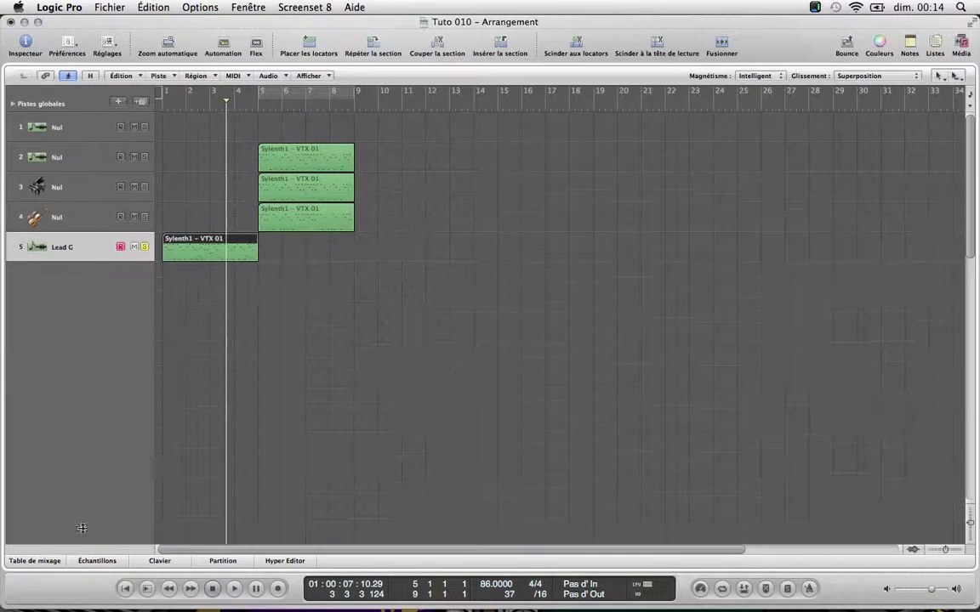
- Play the soloed Lead G track from bar 1 to hear the lower filter cutoff, then stop playback
key("Return")
key("space")
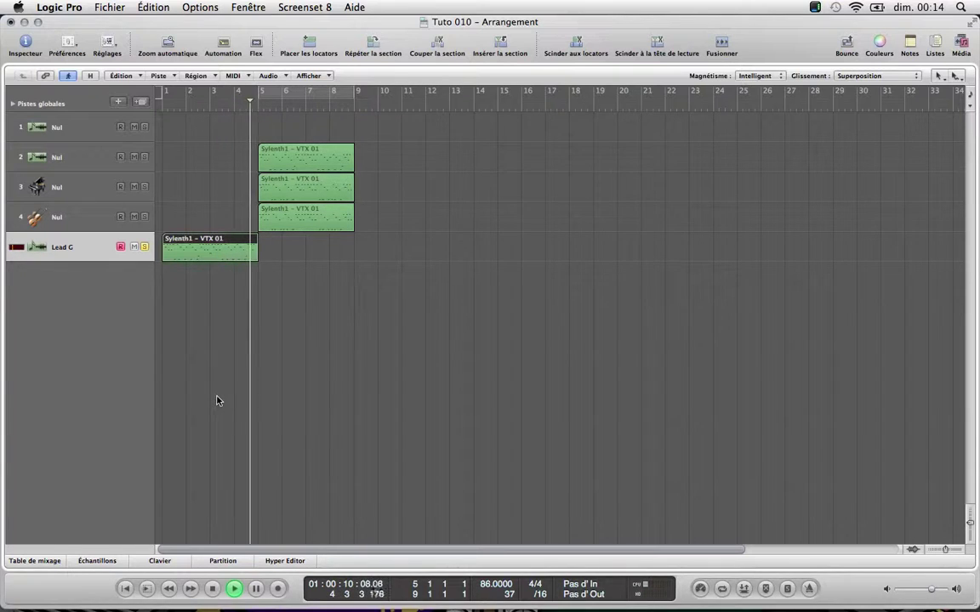
key("space")
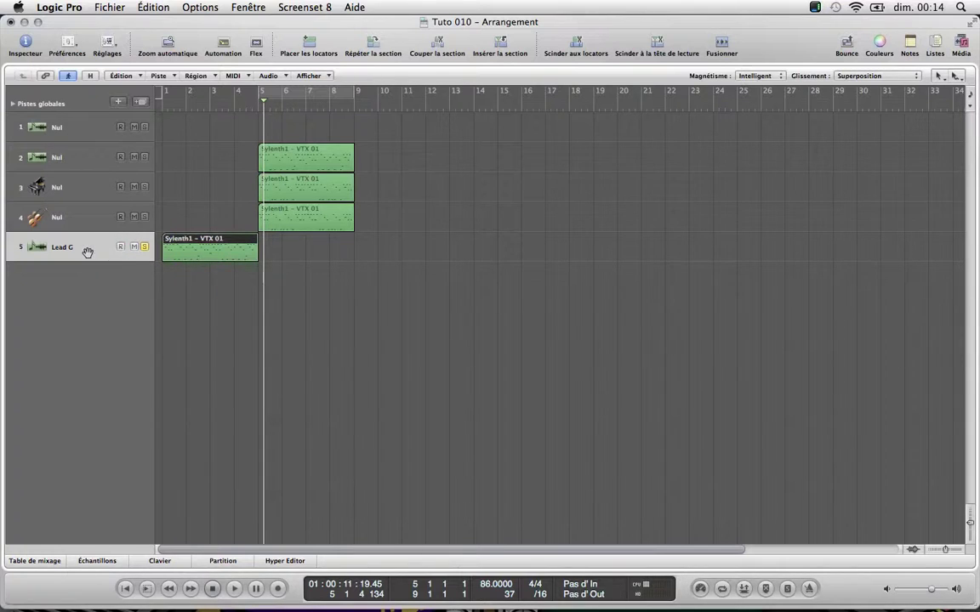
- Duplicate the Lead G track with its channel settings and check the copy's channel in the mixer
left_click(142, 102)
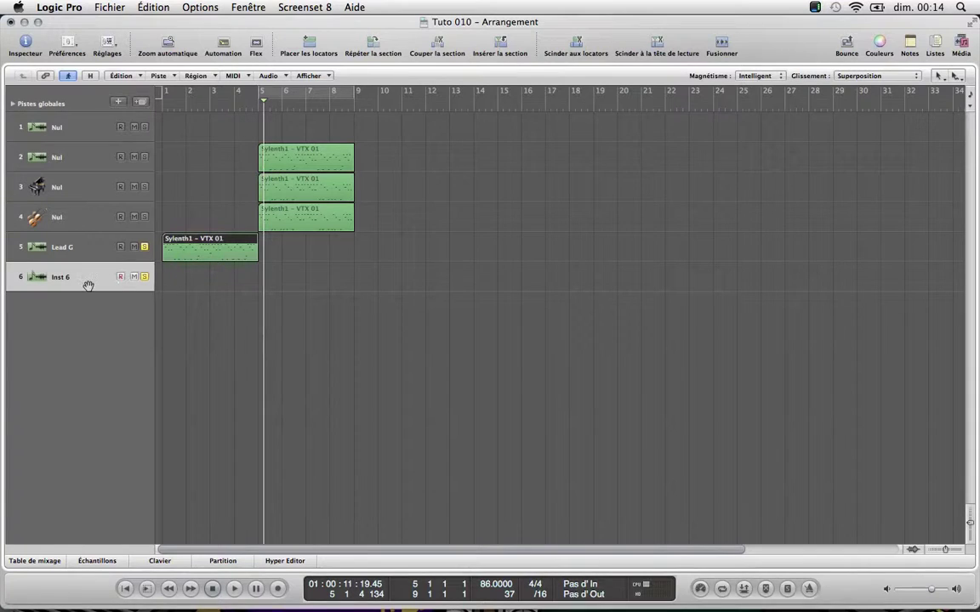
left_click(28, 561)
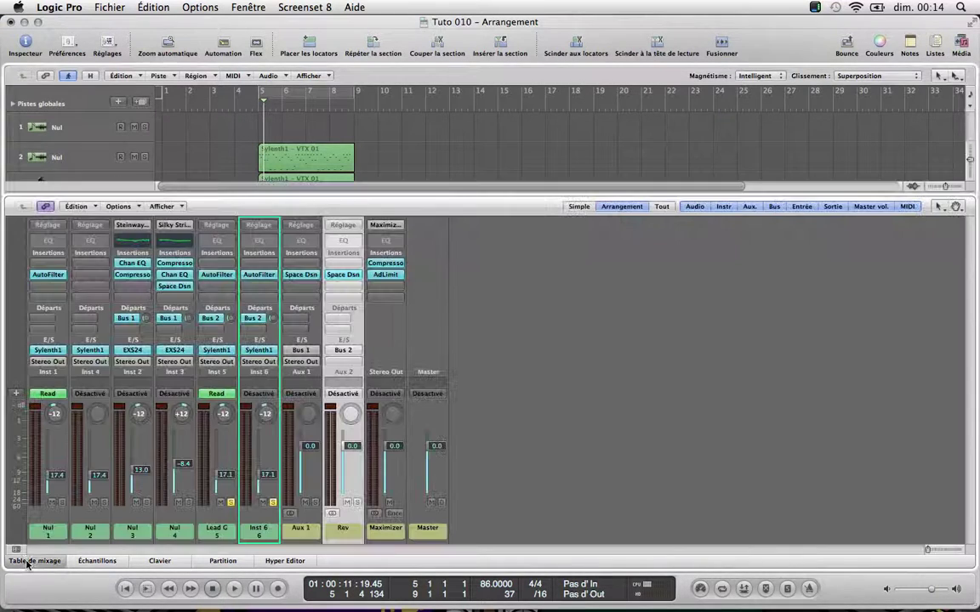
left_click(31, 561)
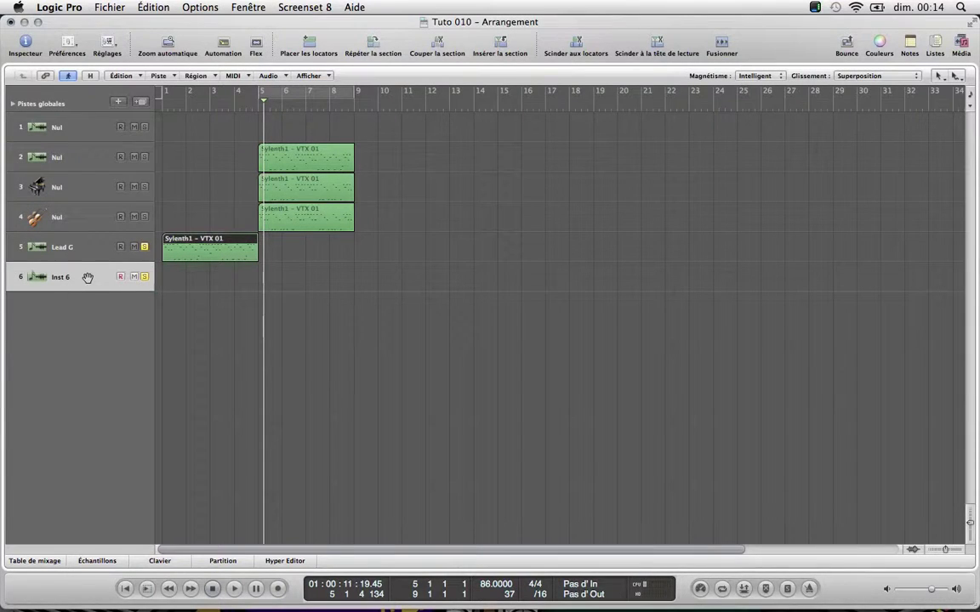
- Remove the AutoFilter insert from the Inst 6 channel and reset its pan to centre, using the inspector
key("i")
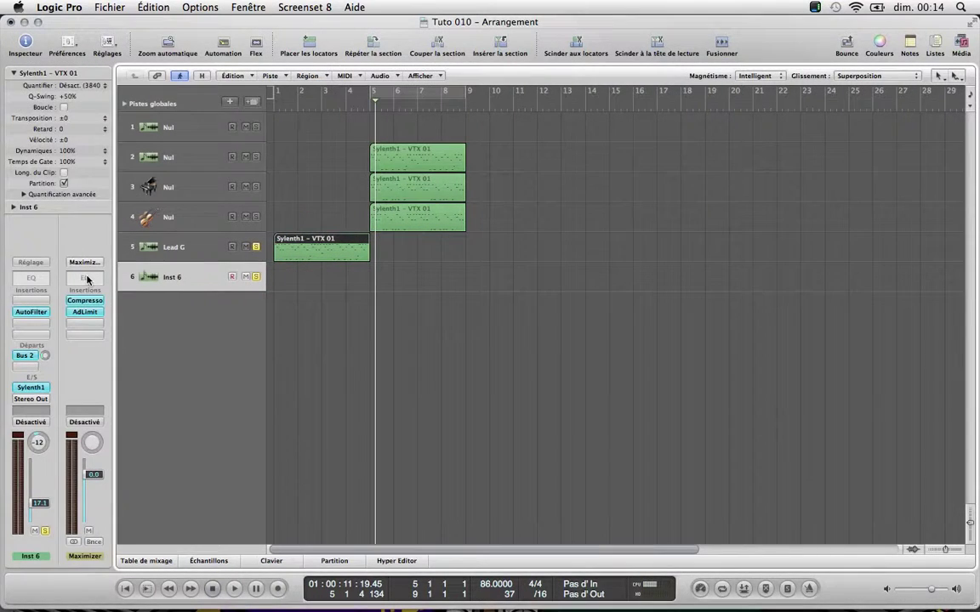
left_click(27, 315)
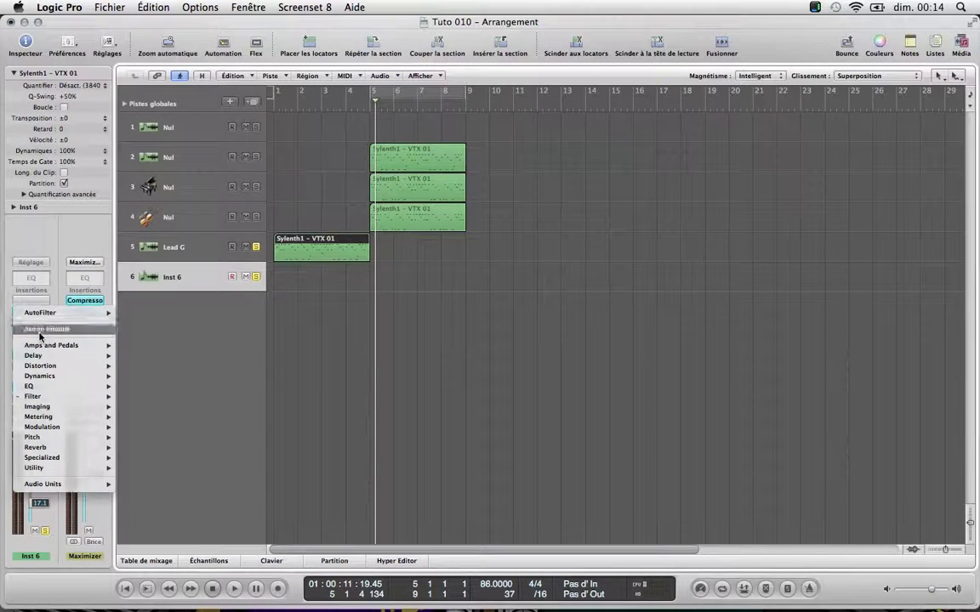
left_click(39, 330)
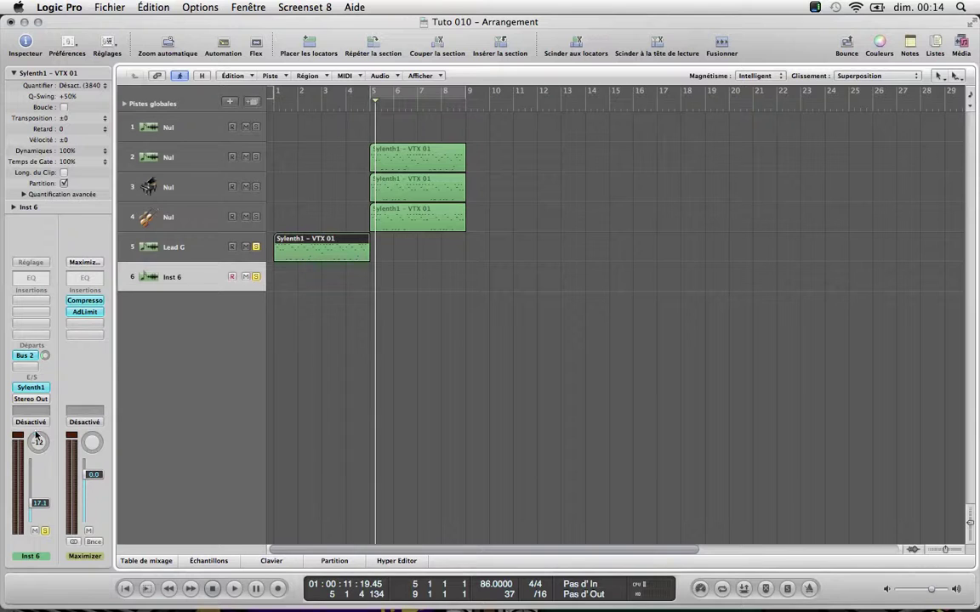
mouse_move(37, 437)
left_mouse_down()
mouse_move(35, 446)
mouse_move(43, 422)
left_mouse_up()
left_click(39, 443)
key("i")
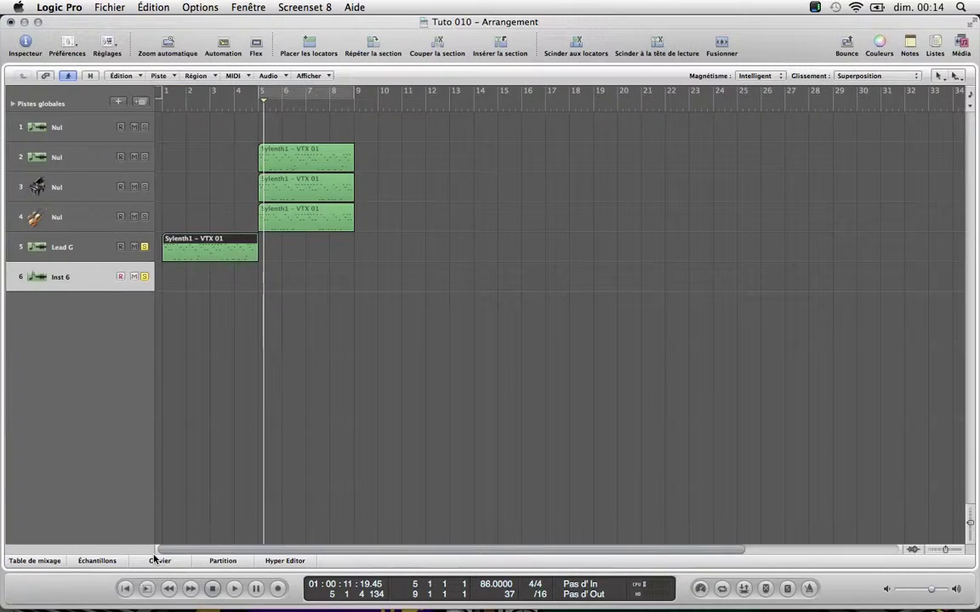
- Review the Inst 6 channel's Bus 2 send and neighbouring channels in the mixer, then hide the mixer
key("x")
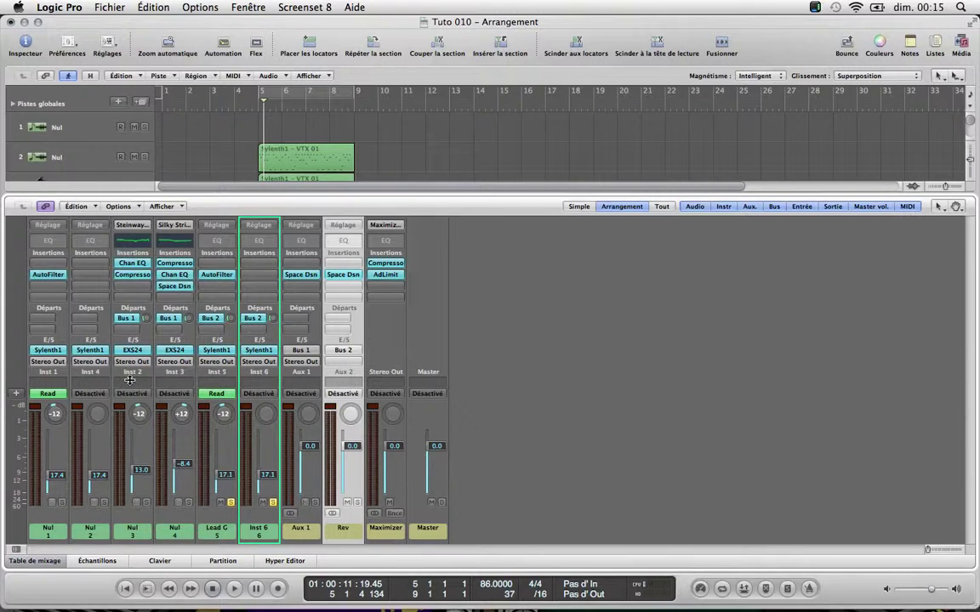
left_click(291, 321)
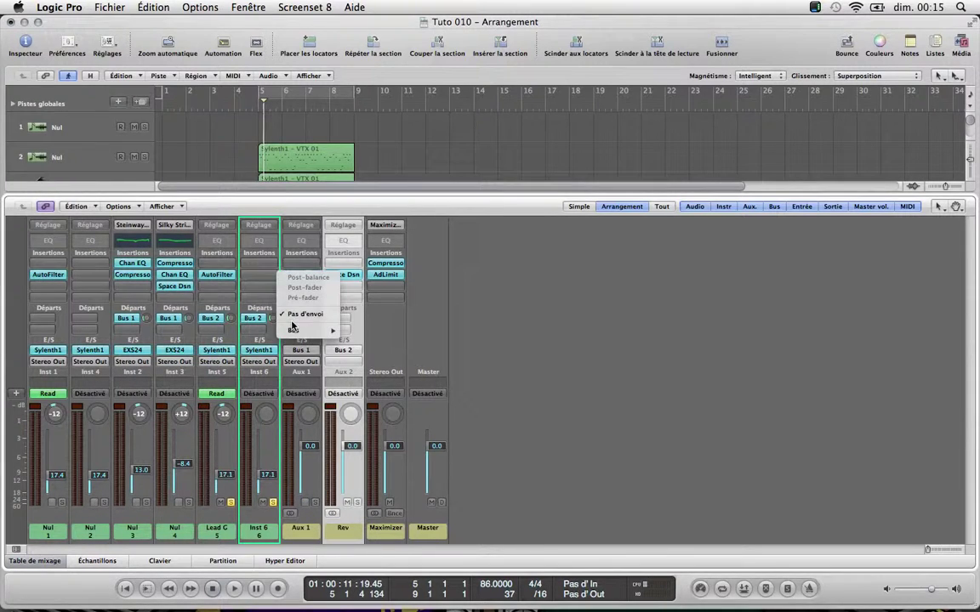
left_click(275, 523)
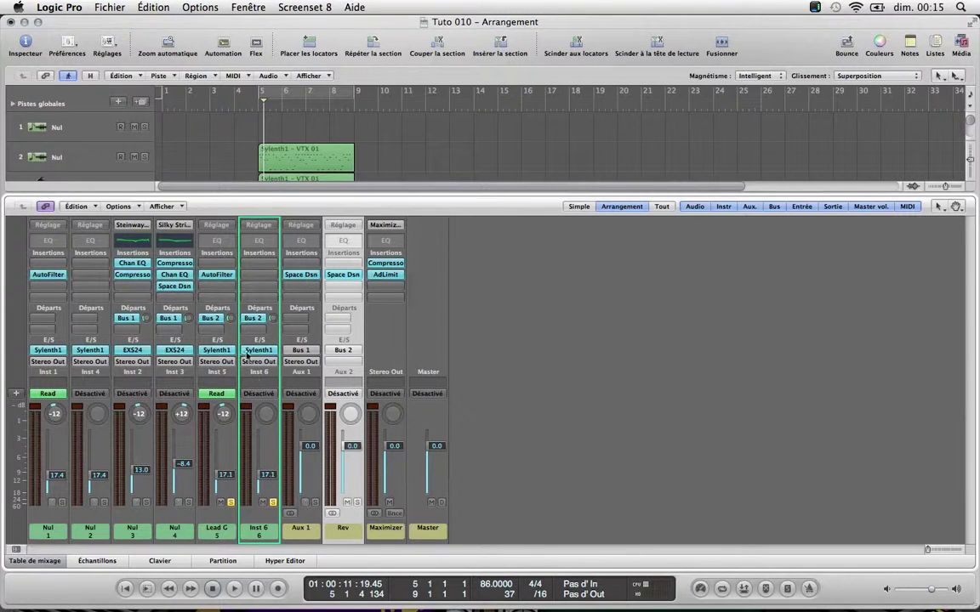
left_click(53, 562)
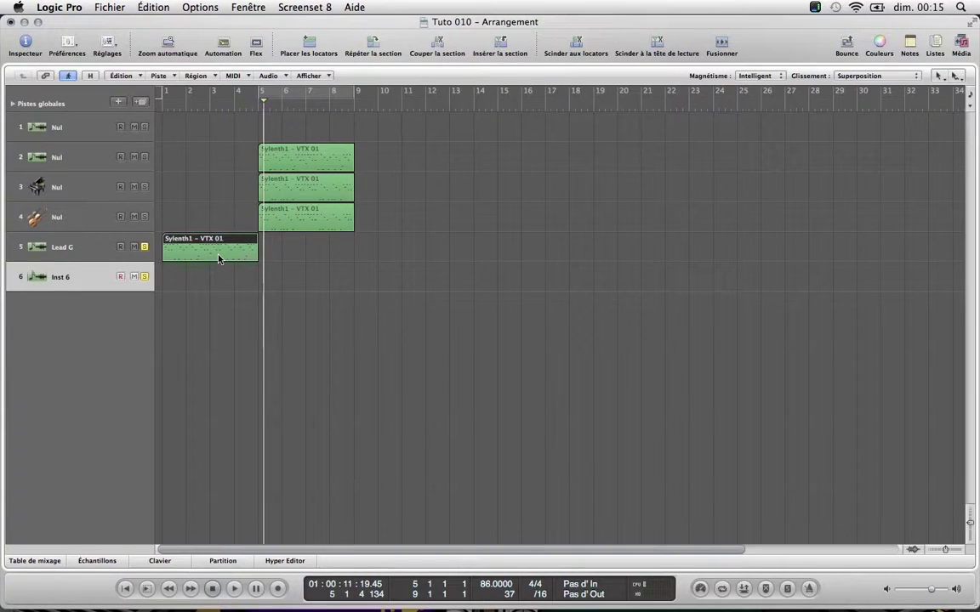
- Move the bar 5 region from track 2 to the Inst 6 track and play the arrangement from bar 1
left_click_drag(218, 256, 206, 247)
left_click_drag(306, 160, 313, 274)
left_click(302, 321)
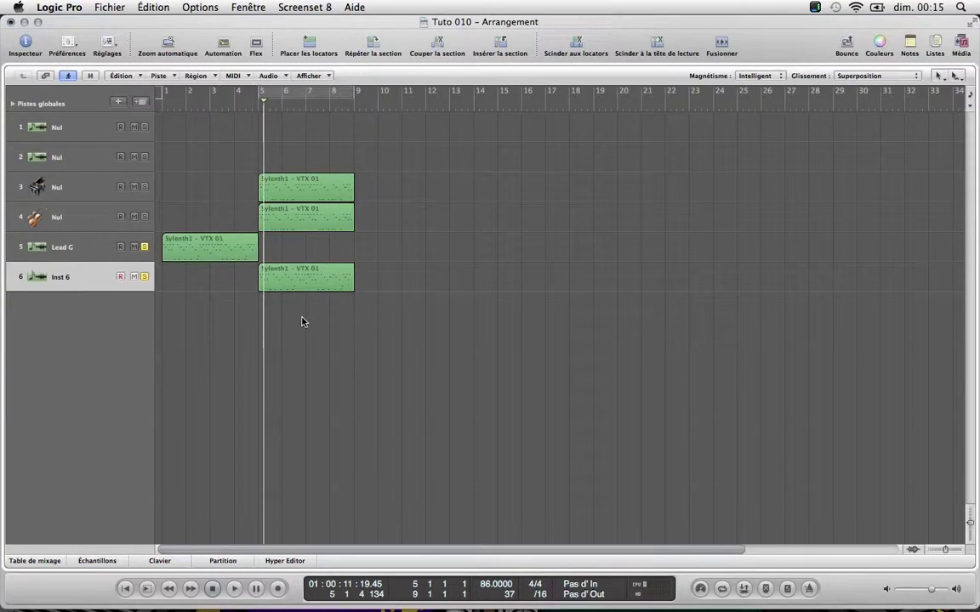
key("Return")
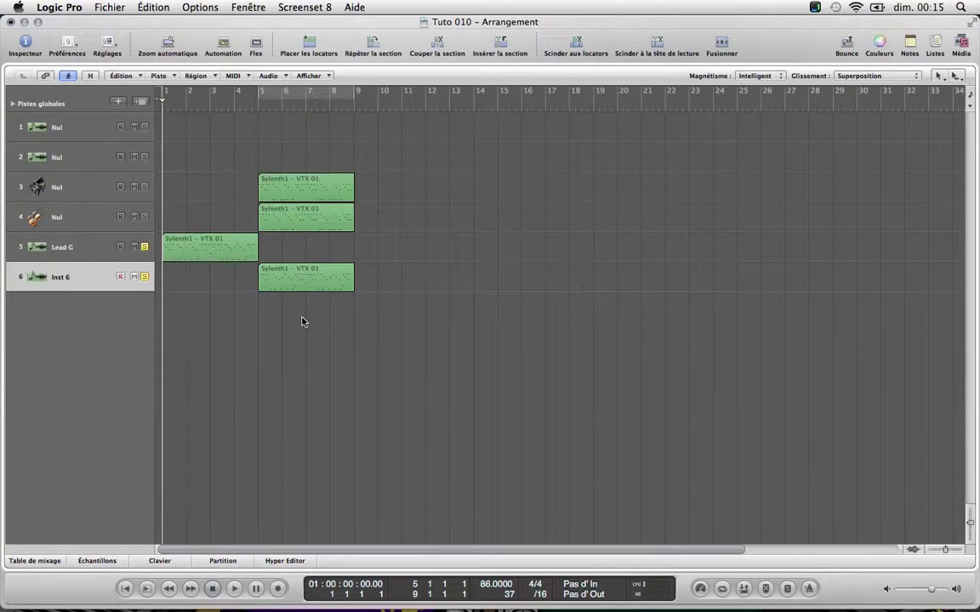
key("space")
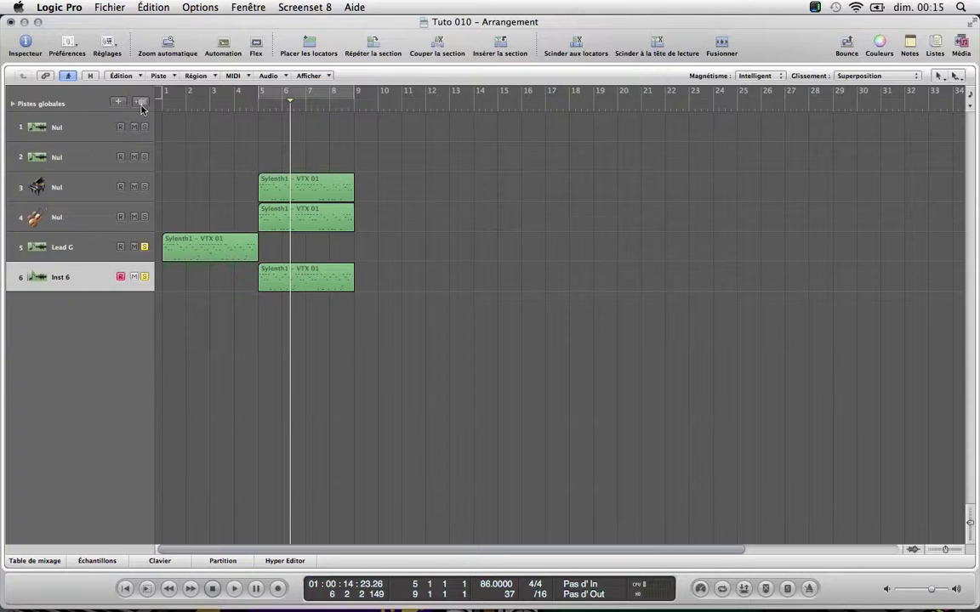
- Create one software instrument track and load the Steinway Piano Club channel strip setting from the acoustic pianos
left_click(119, 103)
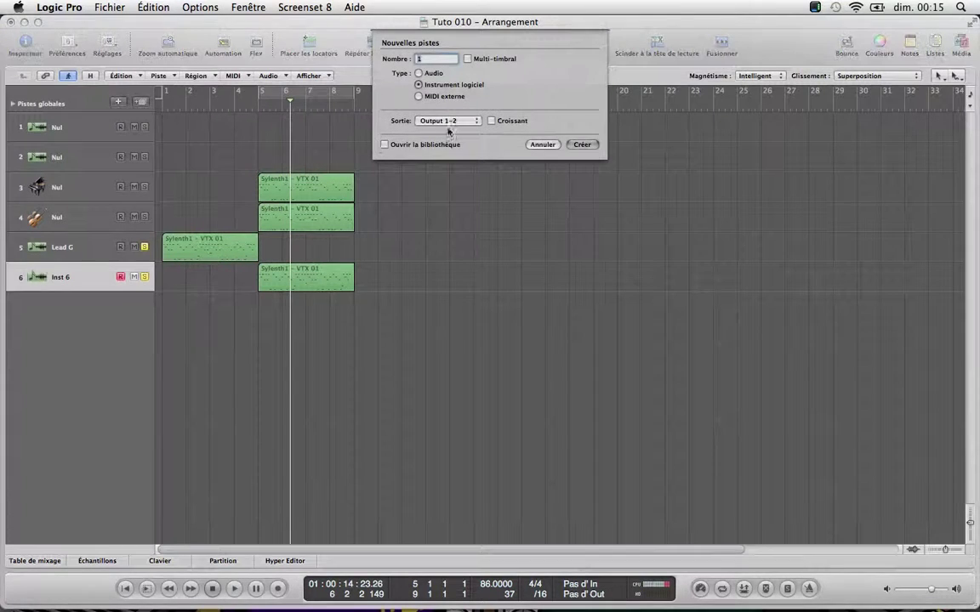
left_click(581, 145)
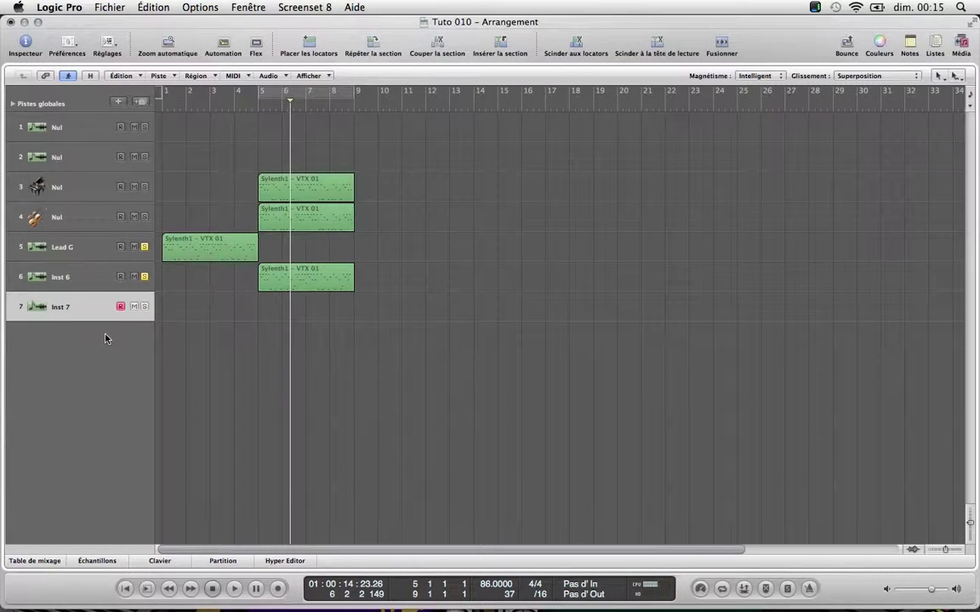
key("i")
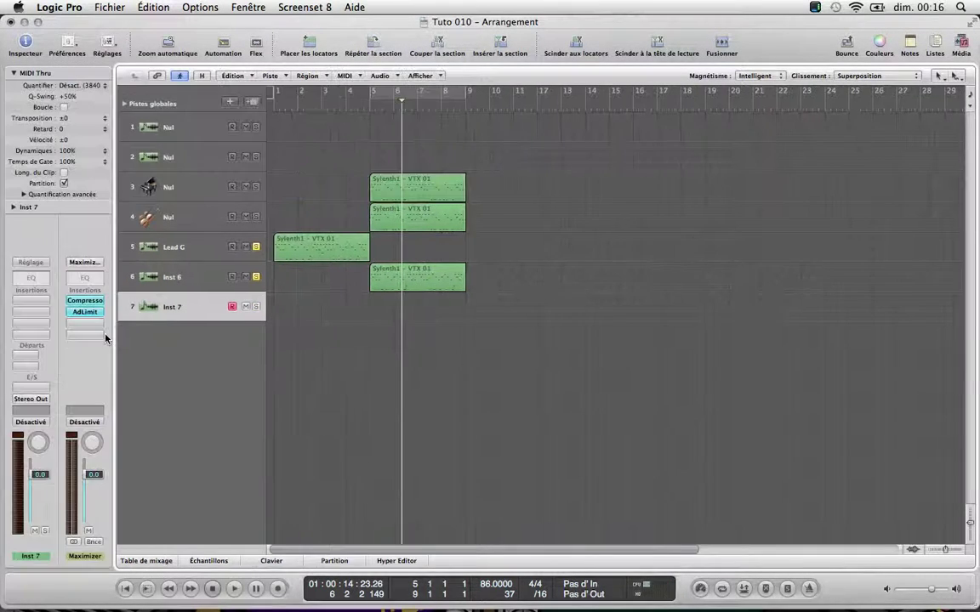
left_click(34, 264)
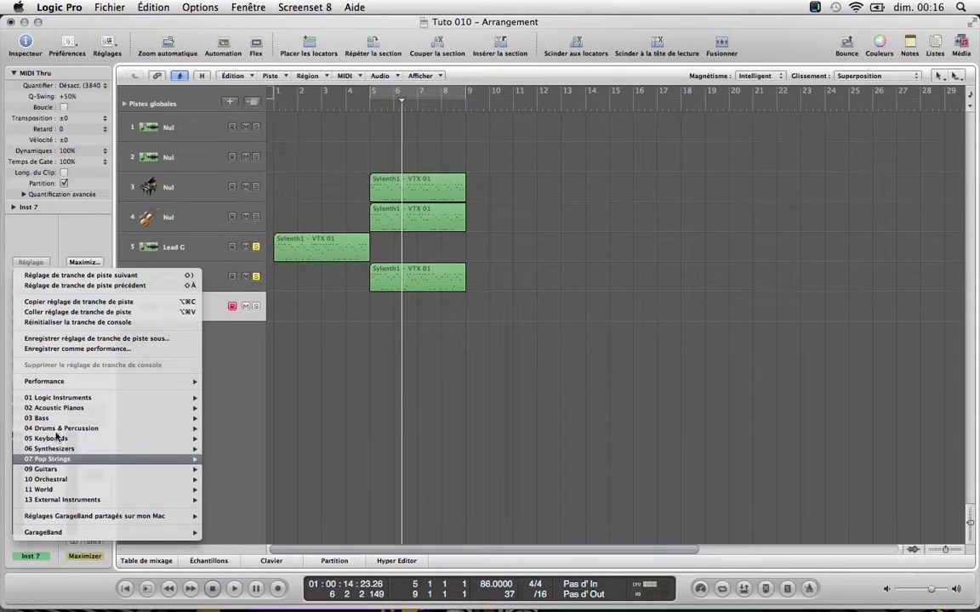
mouse_move(51, 438)
mouse_move(251, 450)
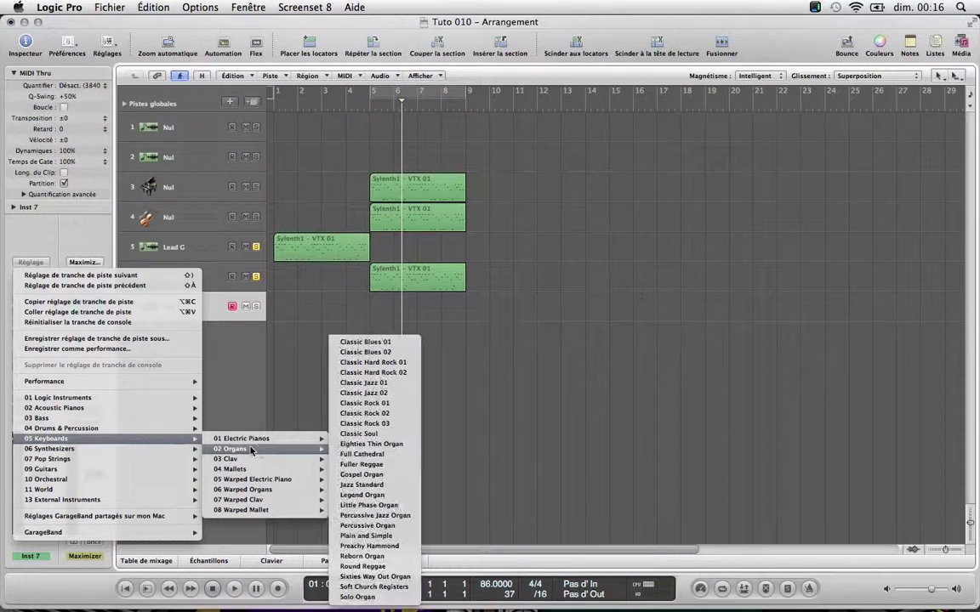
mouse_move(136, 408)
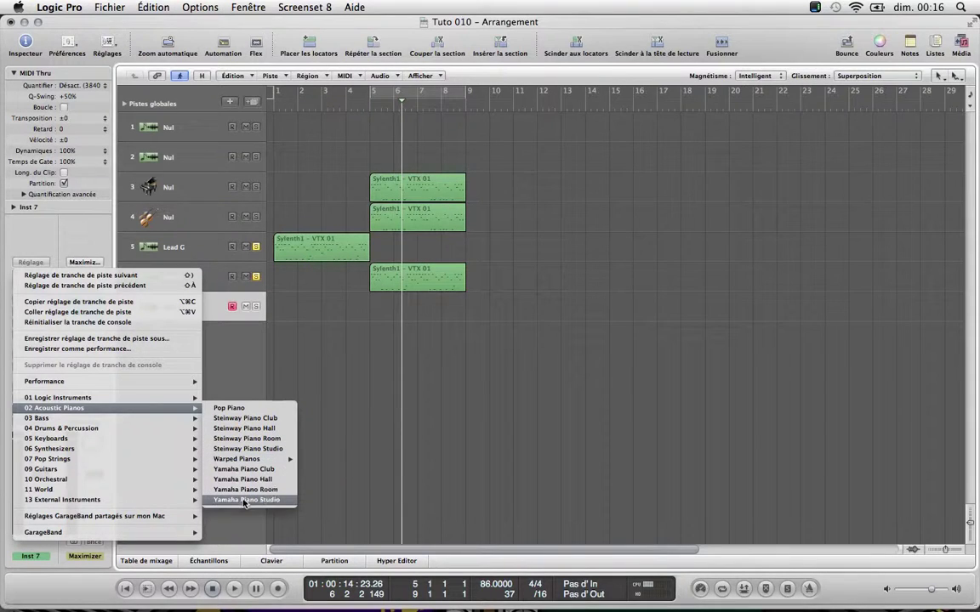
left_click(245, 419)
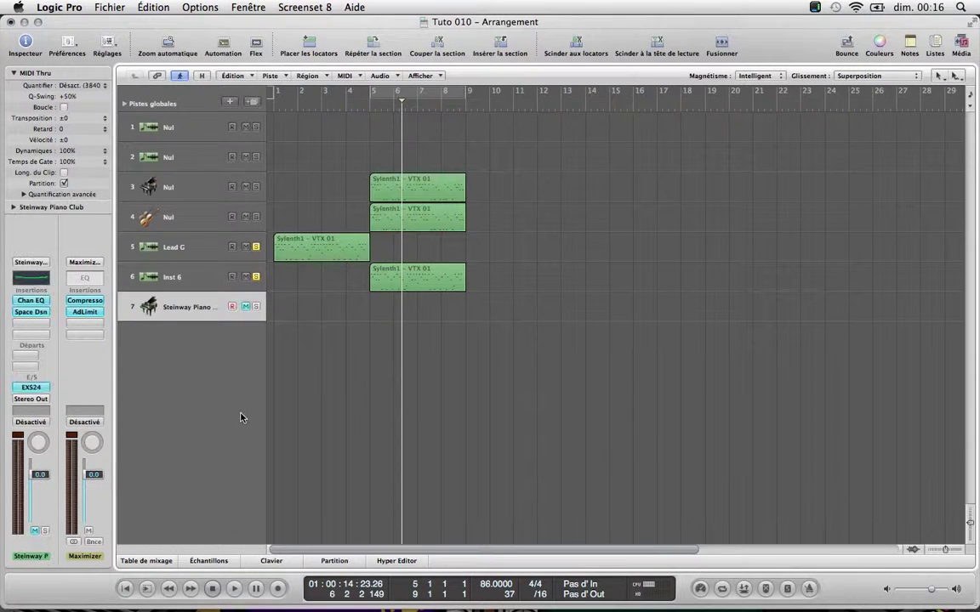
- Inspect the Channel EQ curve on the Steinway Piano Club channel, then close the plug-in
left_click(33, 301)
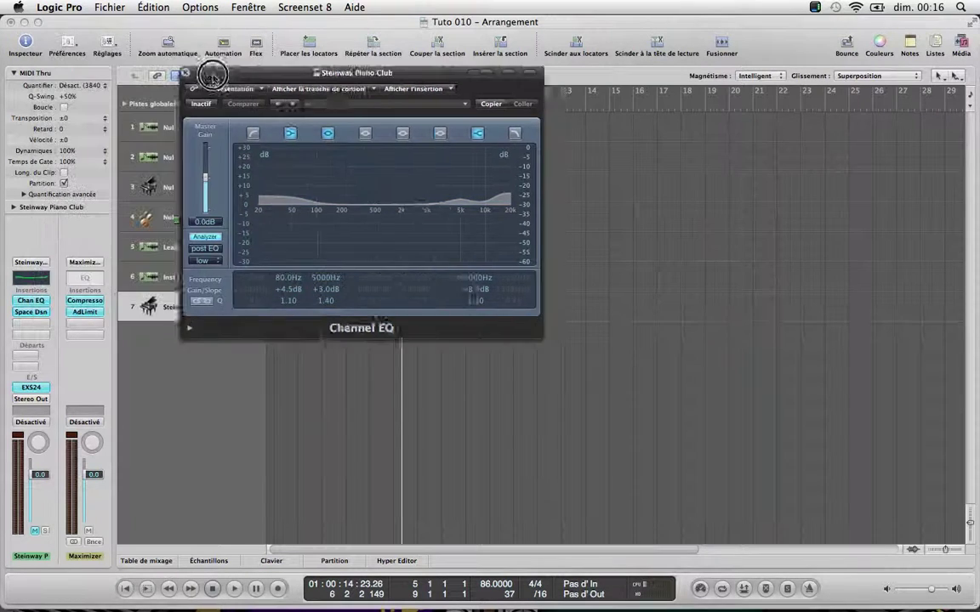
left_click_drag(217, 135, 393, 139)
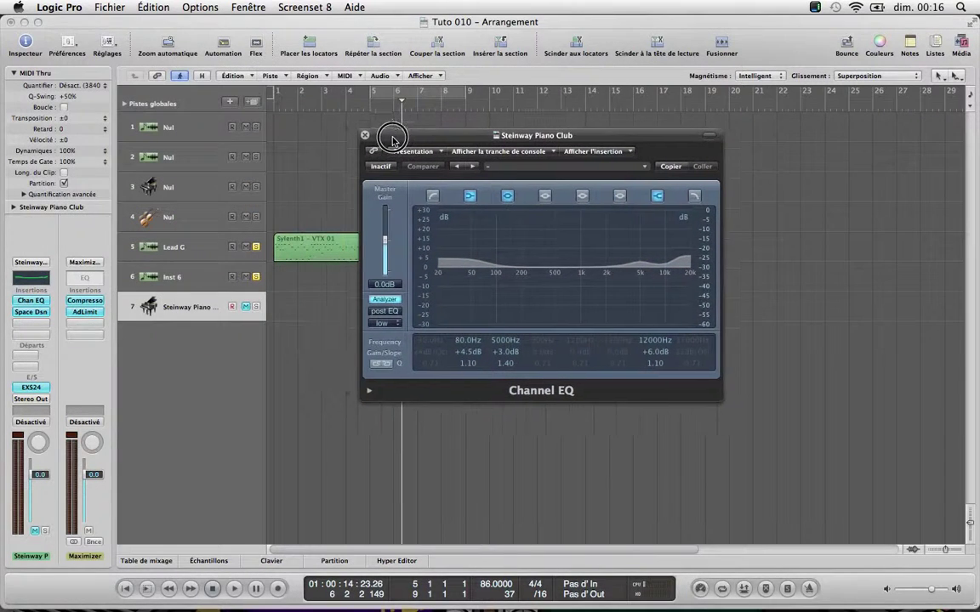
left_click(365, 135)
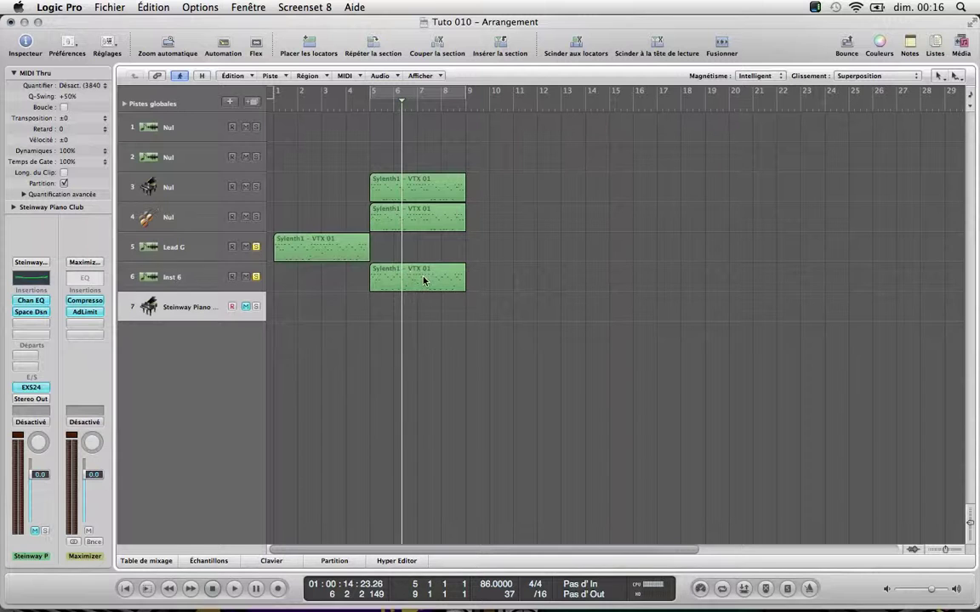
- Move the bar 5 region from track 3 to the Steinway Piano Club track, and unmute and solo that track
left_click(398, 187)
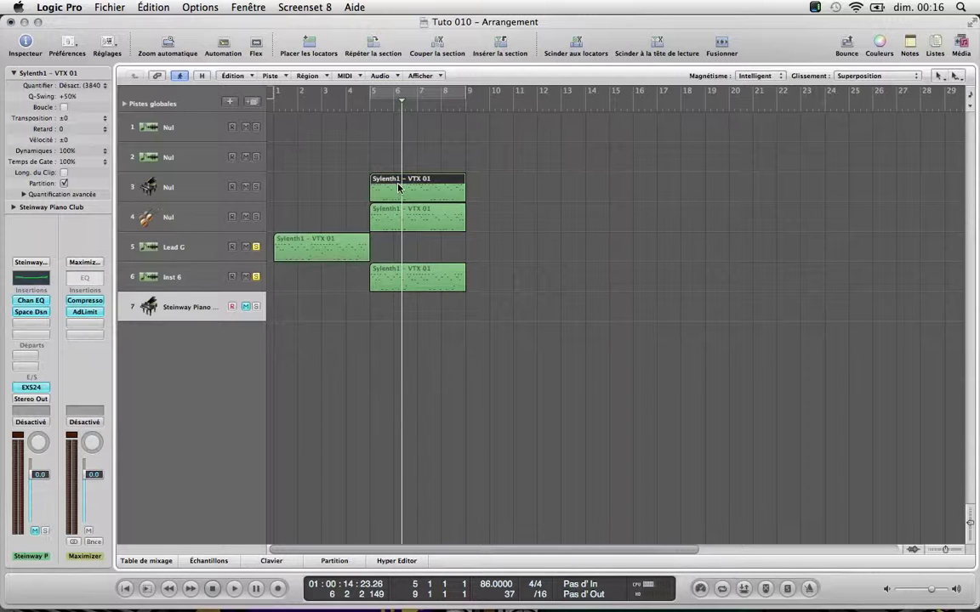
left_click_drag(398, 183, 400, 318)
left_click(245, 306)
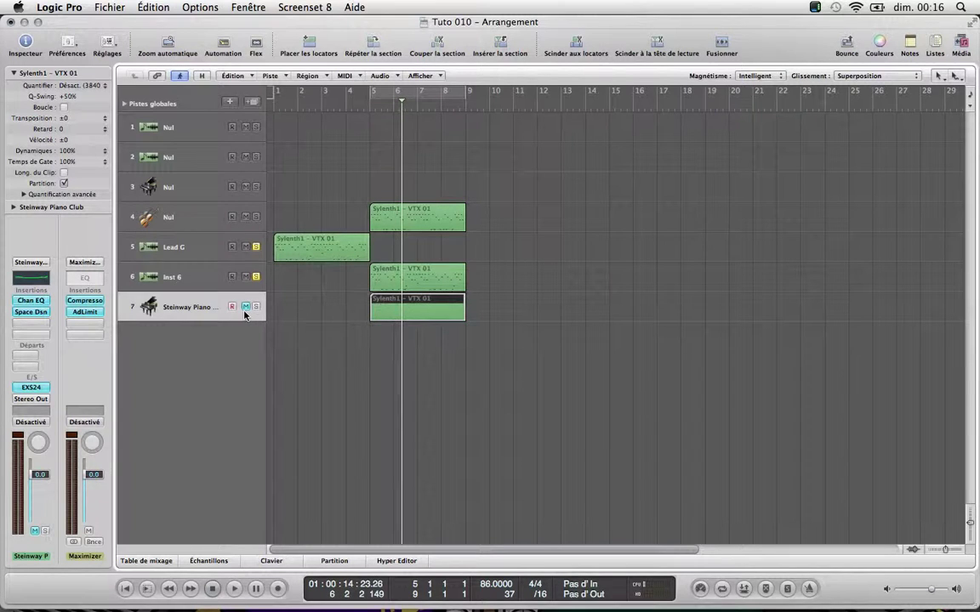
left_click(245, 307)
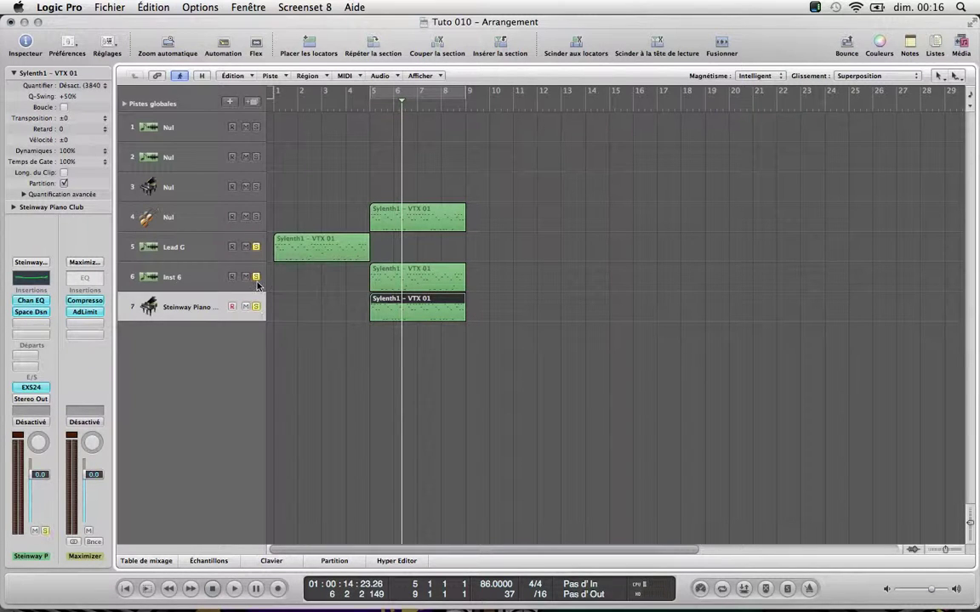
- Turn off solo on the Inst 6 and Lead G tracks and enable cycle playback from bar 5 to bar 9
left_click(256, 278)
left_click(256, 247)
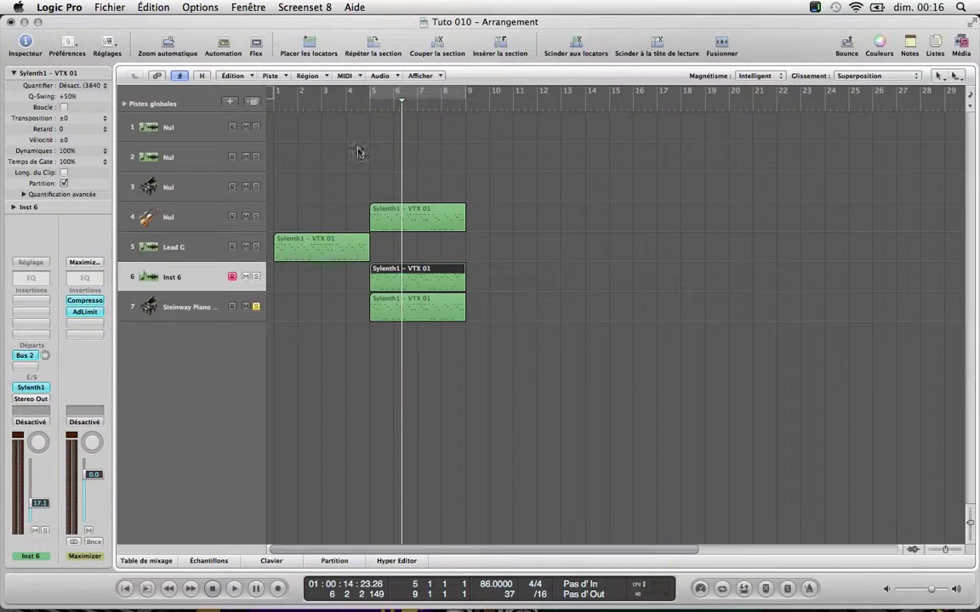
left_click(378, 99)
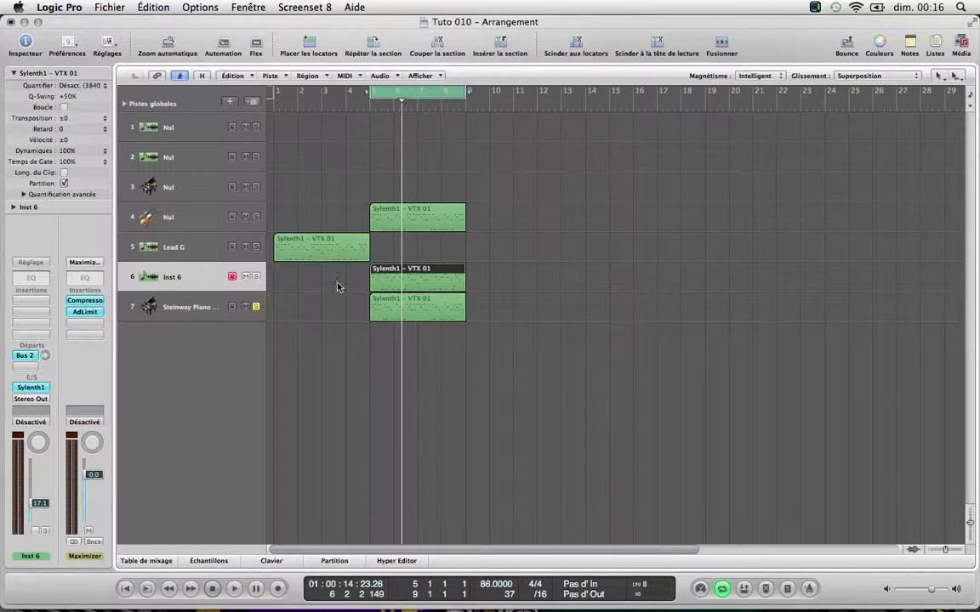
- In the Steinway Piano Club track's Channel EQ, add a narrow cut of -7.5 dB at 1020 Hz with a Q of 4.80
key("space")
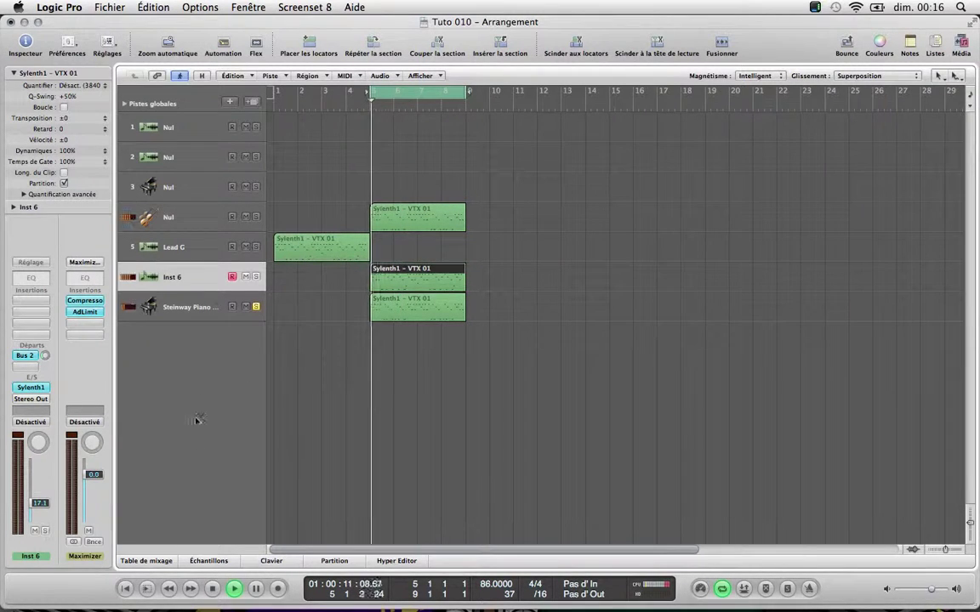
left_click(208, 304)
left_click(132, 563)
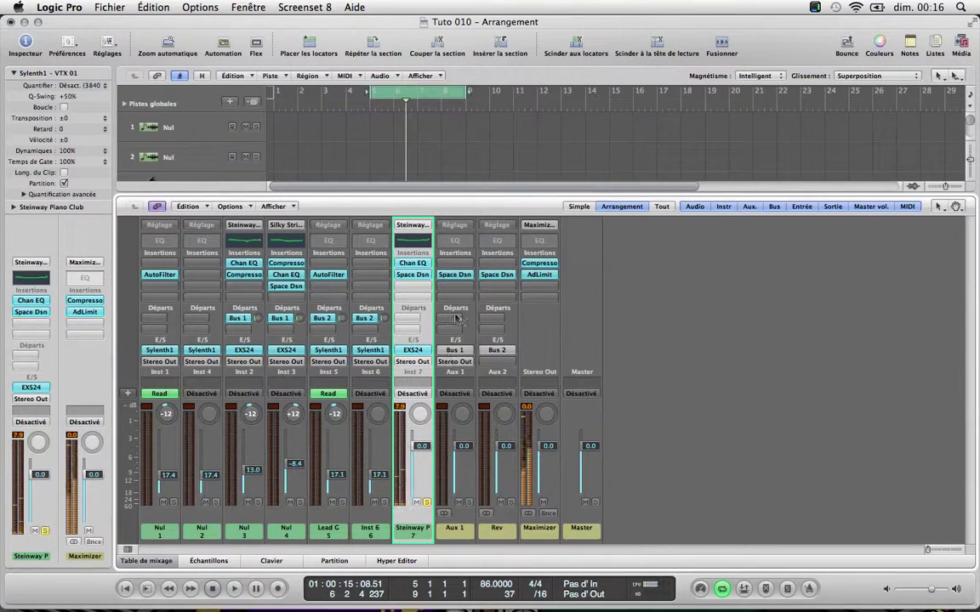
left_click(417, 243)
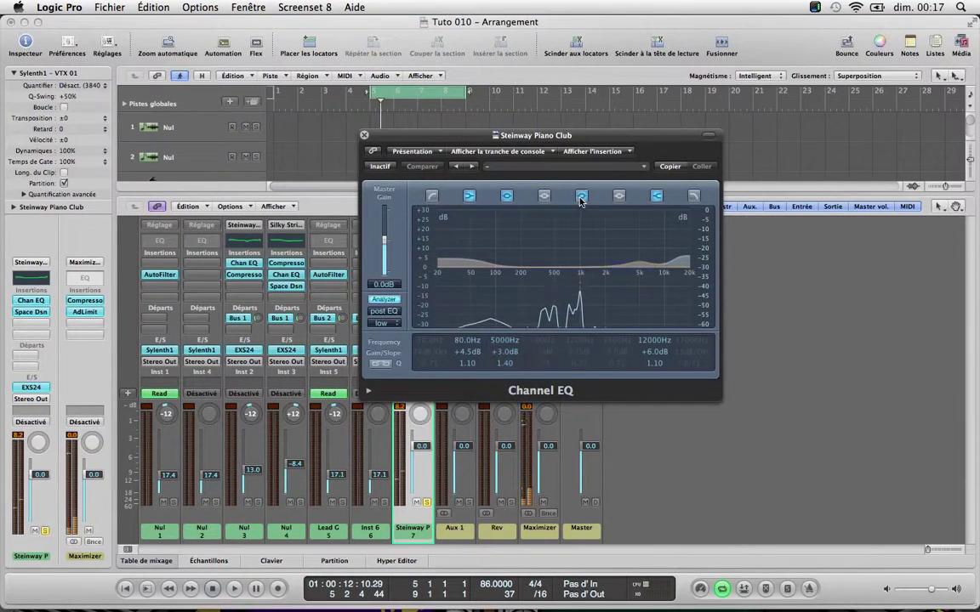
left_click(583, 272)
left_click_drag(583, 273, 581, 297)
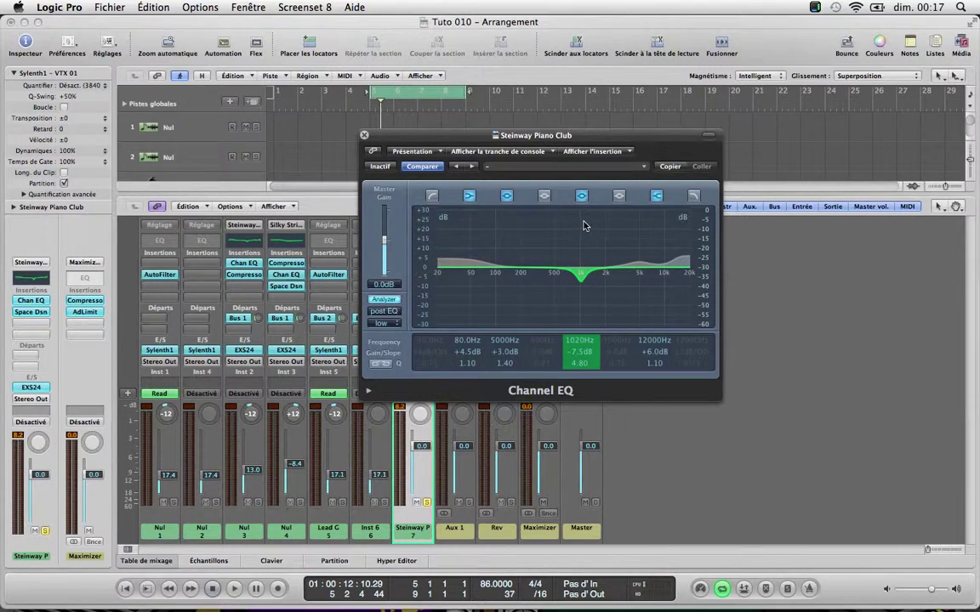
- Compare the piano during playback with the 1020 Hz EQ band off and on, leave it on, and close the EQ and mixer
key("space")
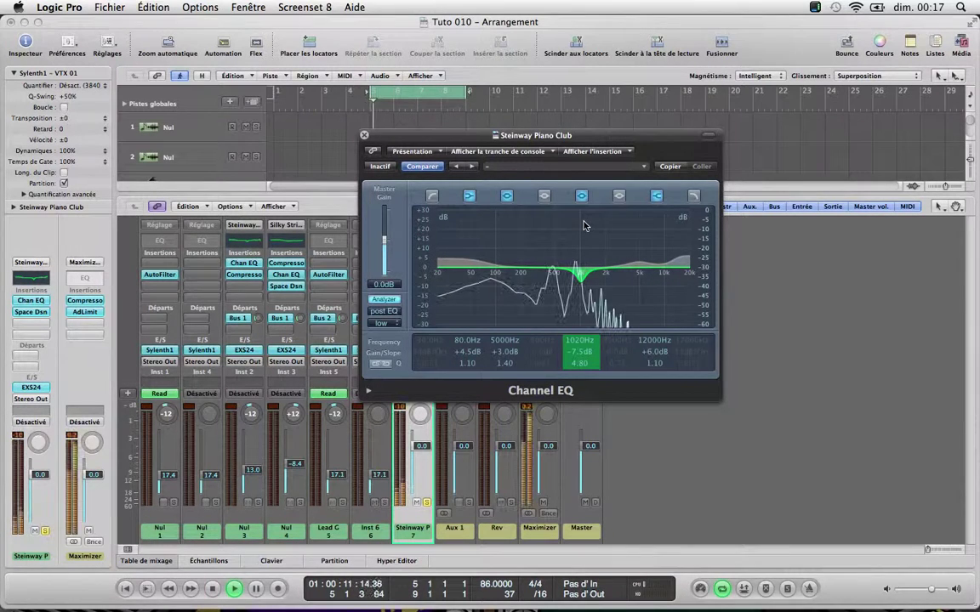
left_click(581, 198)
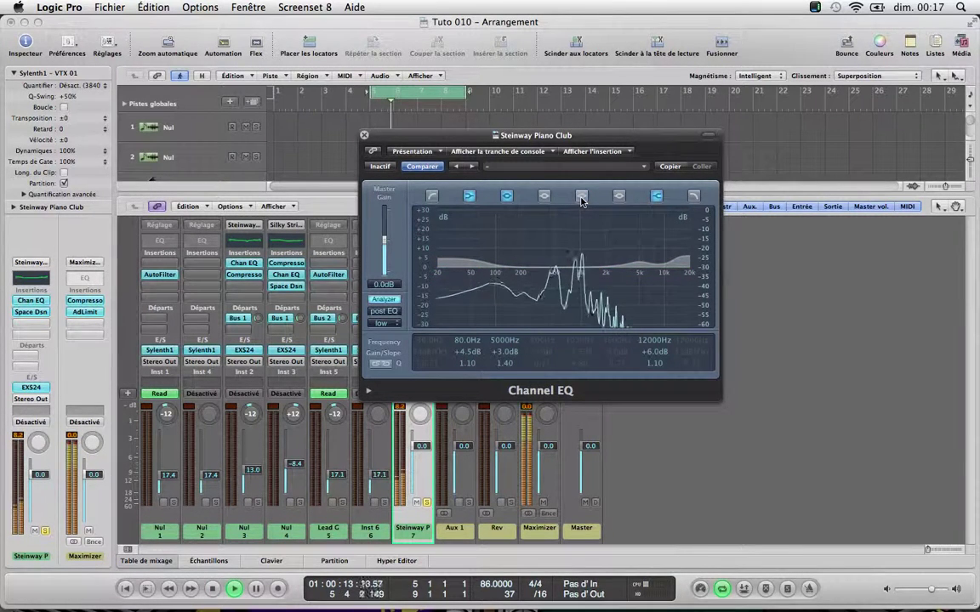
left_click(582, 200)
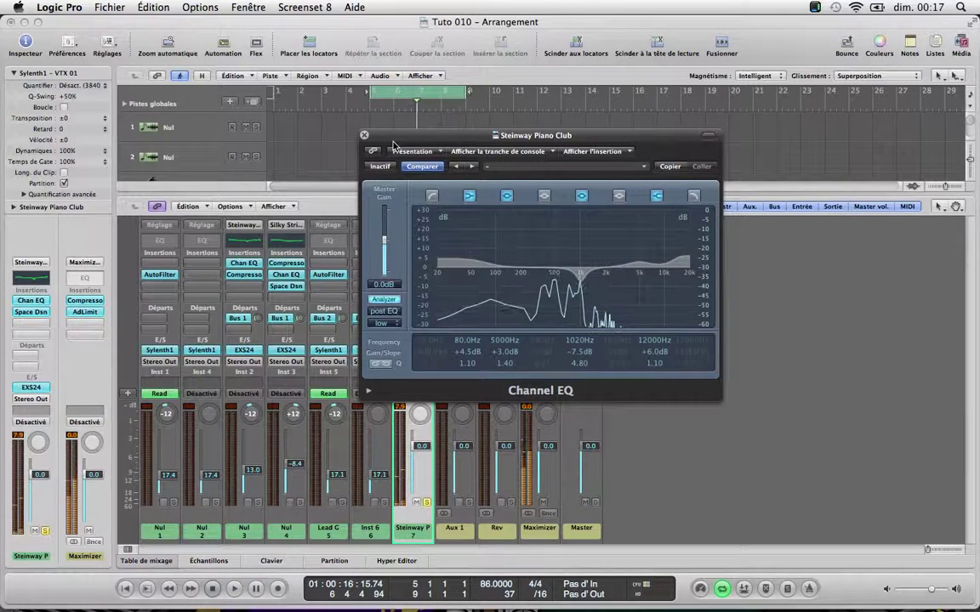
left_click(364, 137)
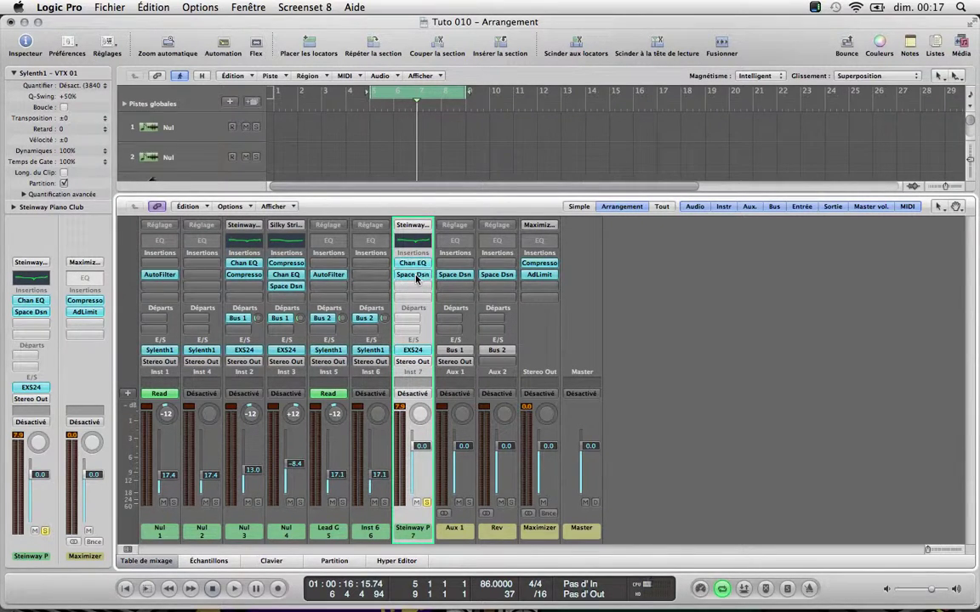
key("x")
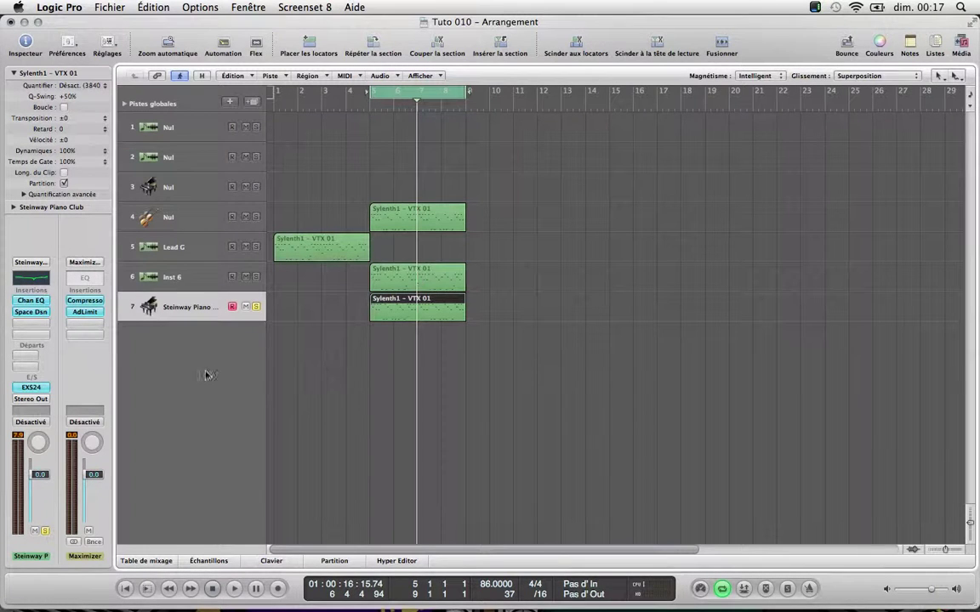
- Replace the Space Designer insert on the Steinway Piano Club channel with a stereo Compressor
left_click(36, 313)
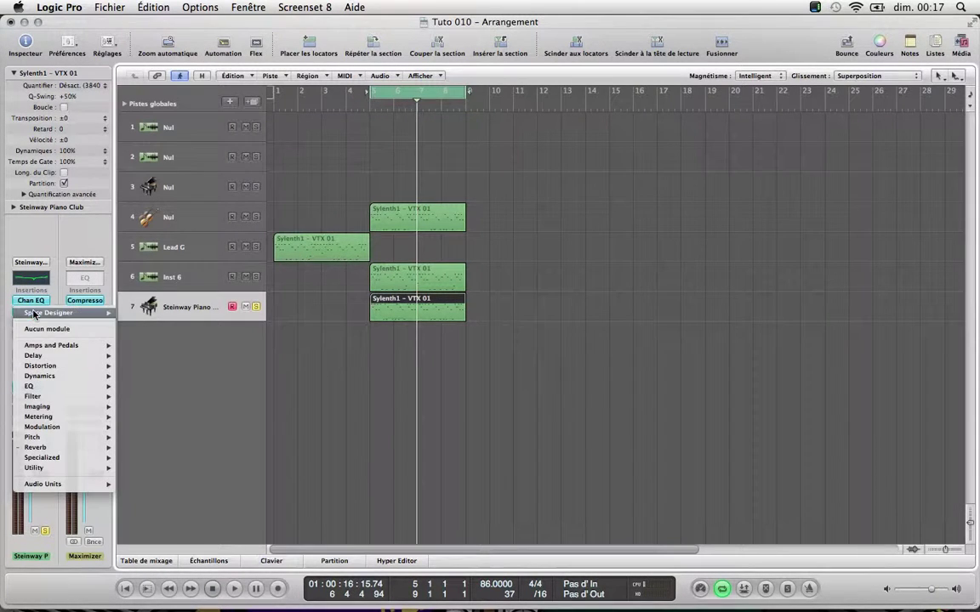
left_click(42, 330)
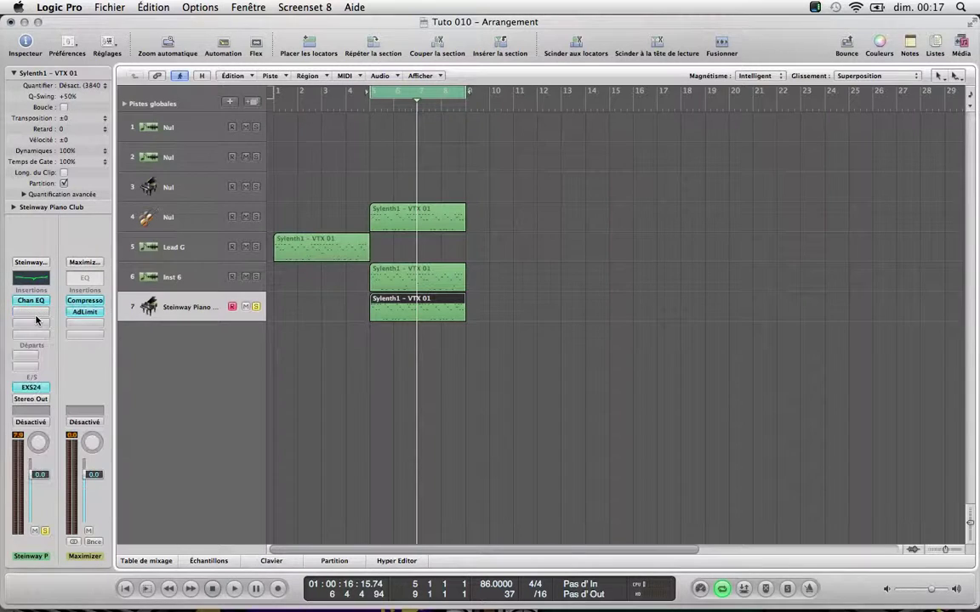
left_click(36, 315)
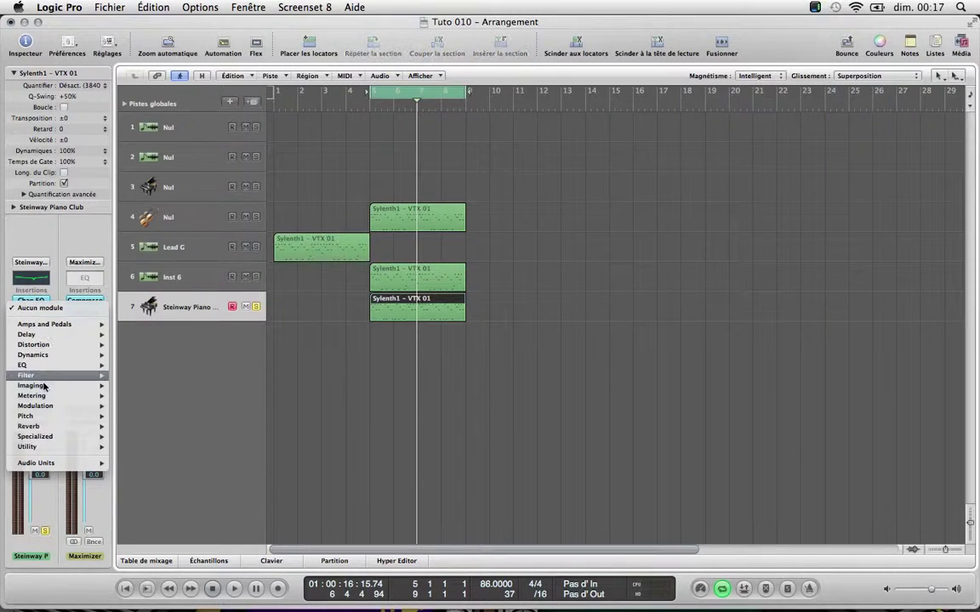
mouse_move(47, 355)
mouse_move(172, 366)
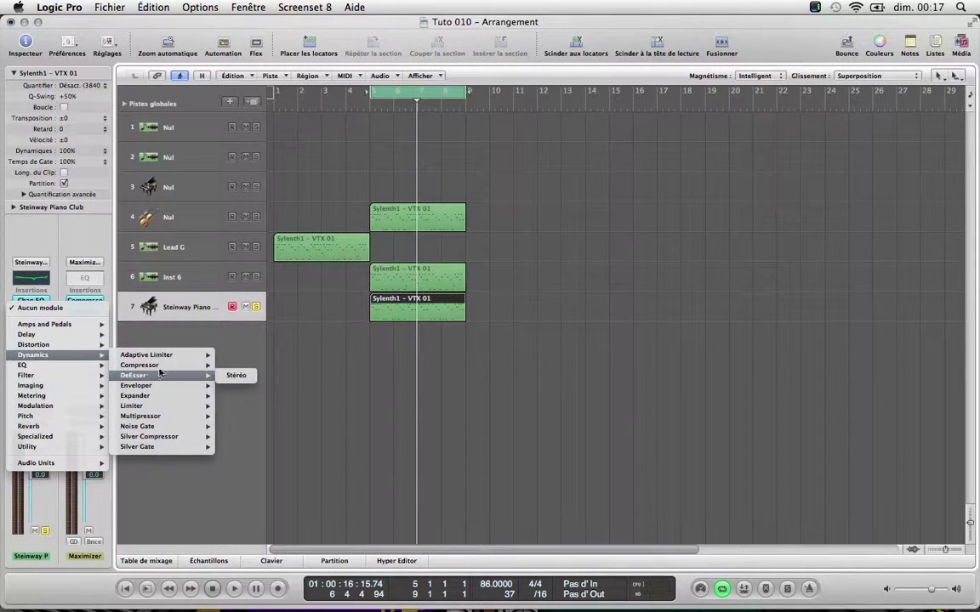
left_click(232, 365)
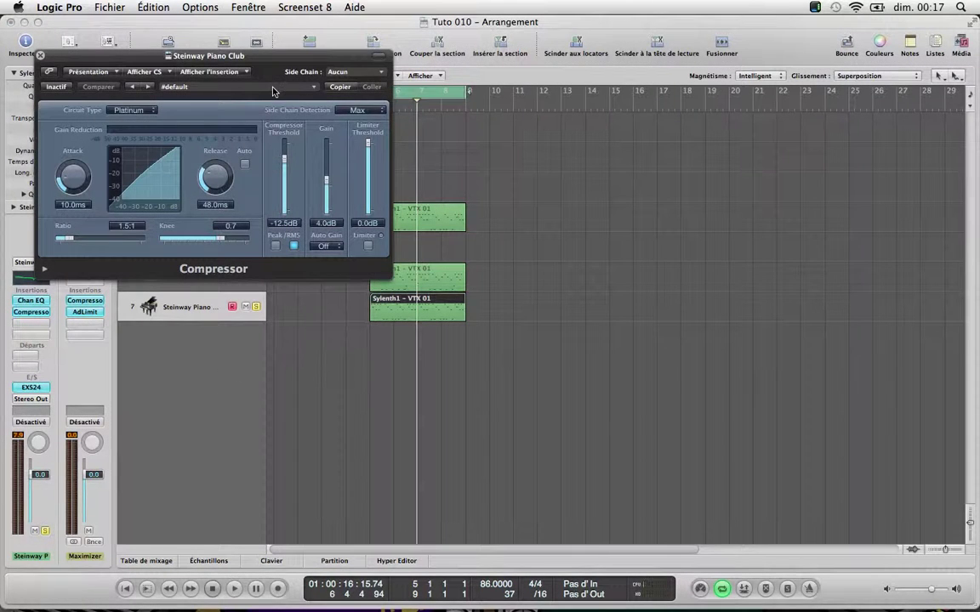
- Load the Type U Aggressive Piano keyboard preset in the Steinway channel's Compressor and close the plug-in
left_click(274, 88)
mouse_move(340, 217)
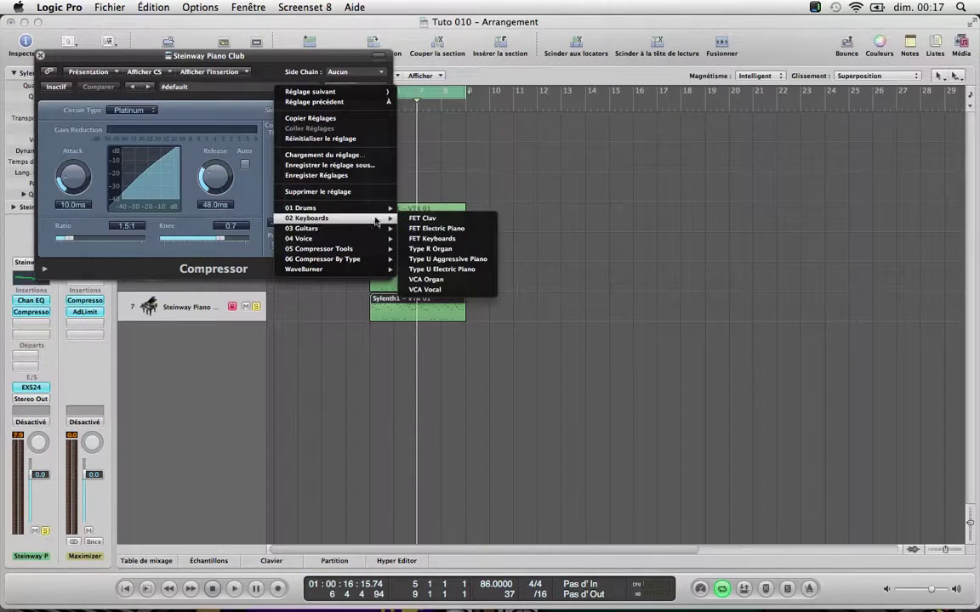
left_click(442, 258)
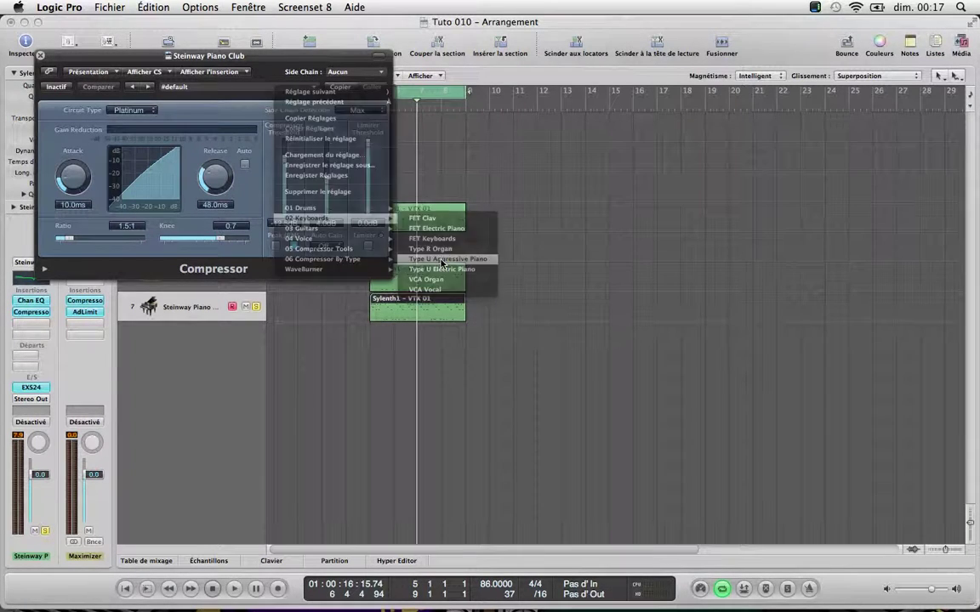
left_click(39, 55)
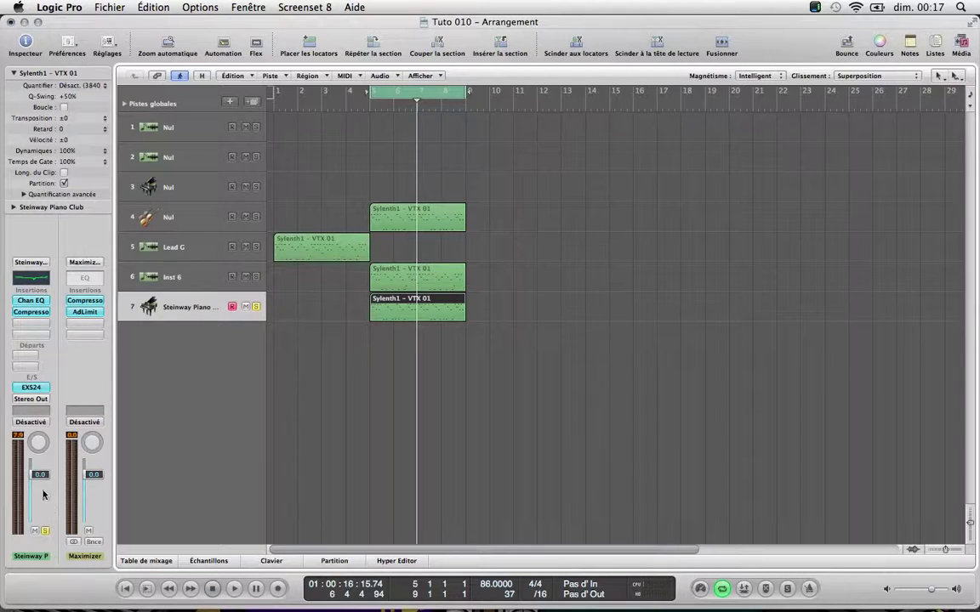
- Lower the Steinway Piano Club channel volume to -8.2 dB while listening to the cycled section
left_click_drag(35, 427, 39, 523)
key("space")
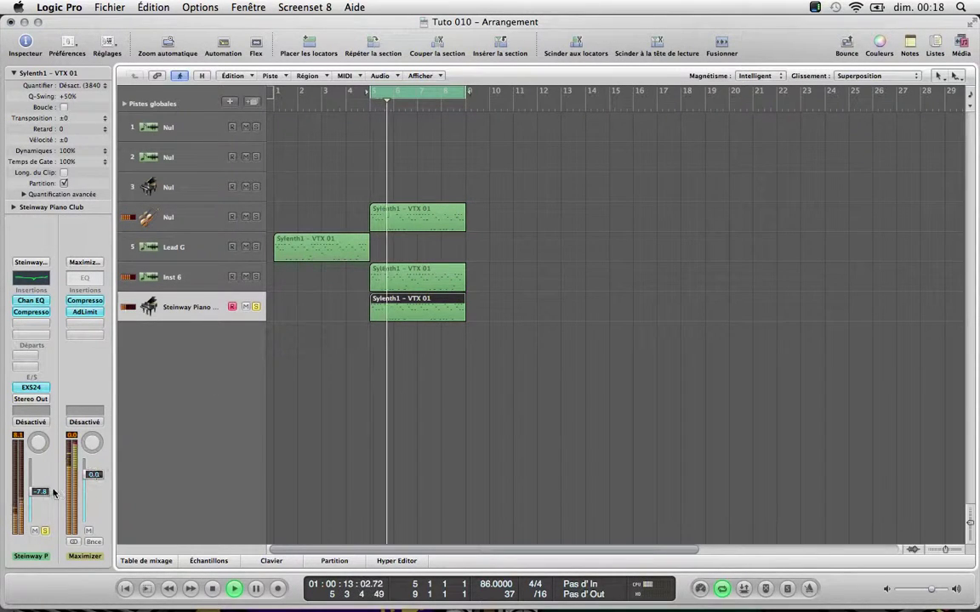
left_click_drag(44, 491, 42, 494)
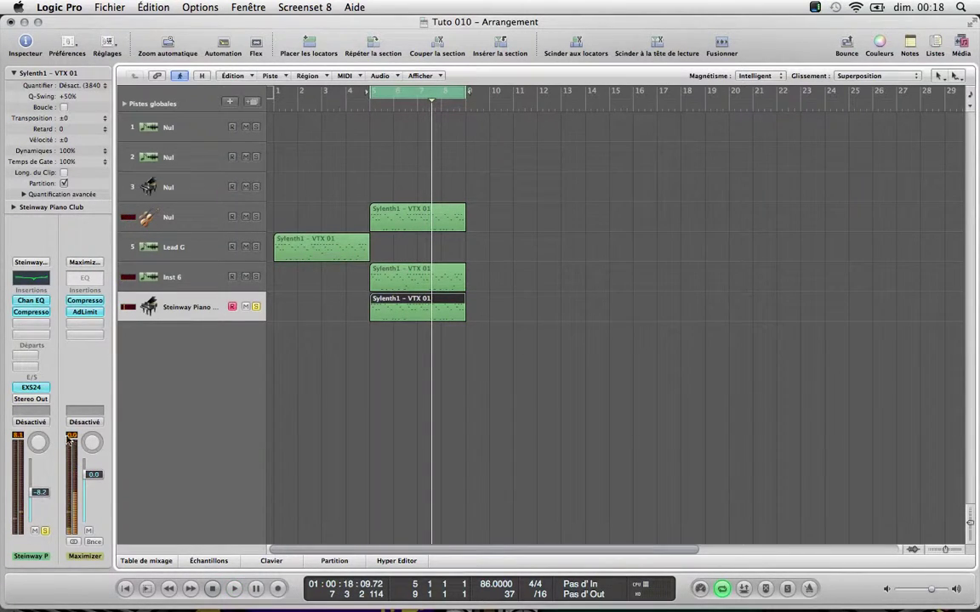
- Add a send to Bus 2 (Rev) on the Steinway Piano Club channel and raise its level to about -17.4 dB
left_click(27, 367)
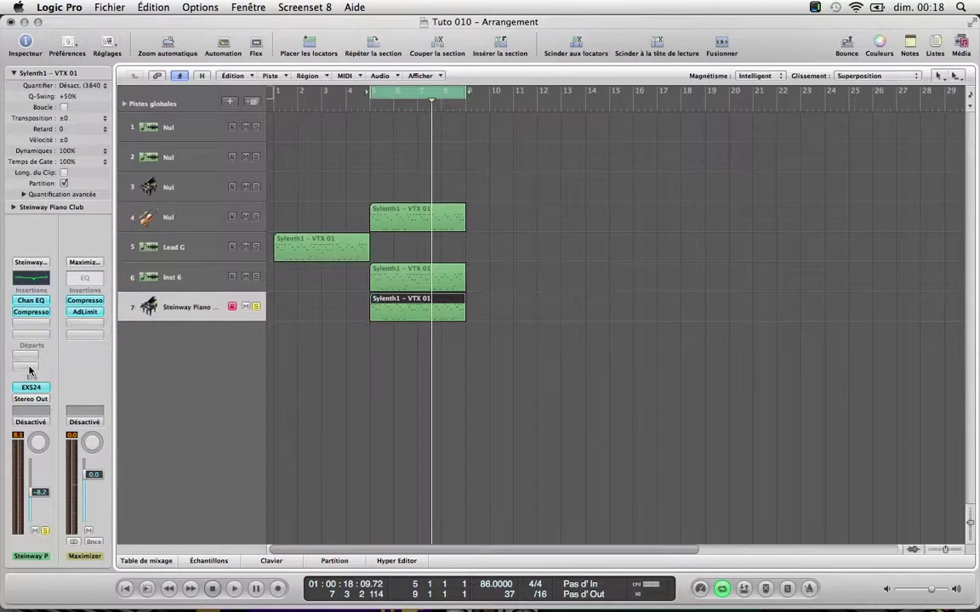
mouse_move(28, 369)
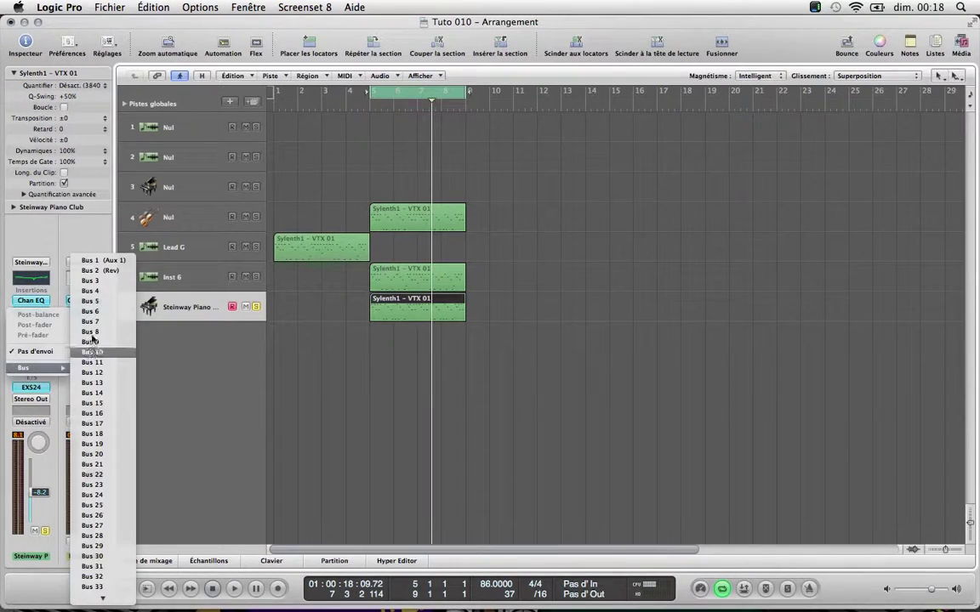
left_click(95, 271)
left_click_drag(45, 355, 39, 252)
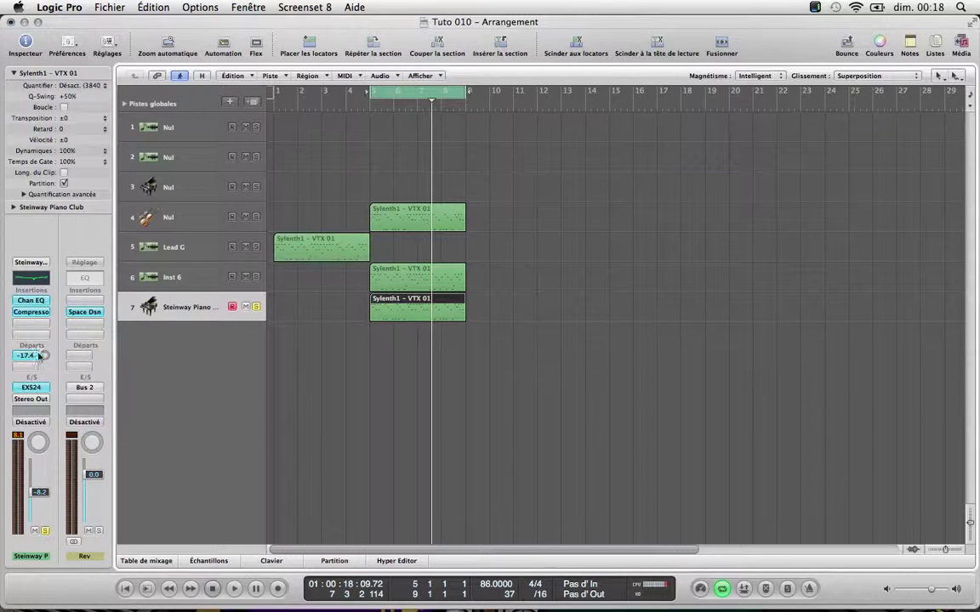
- Listen to the piano's reverb in the cycle, temporarily soloing the Rev channel to check whether it reaches the output
key("space")
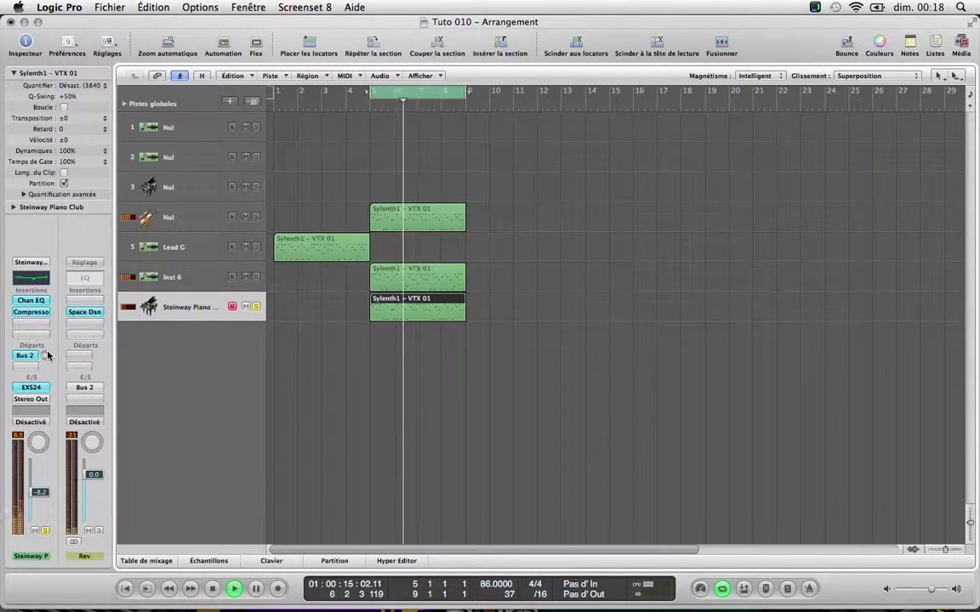
key("space")
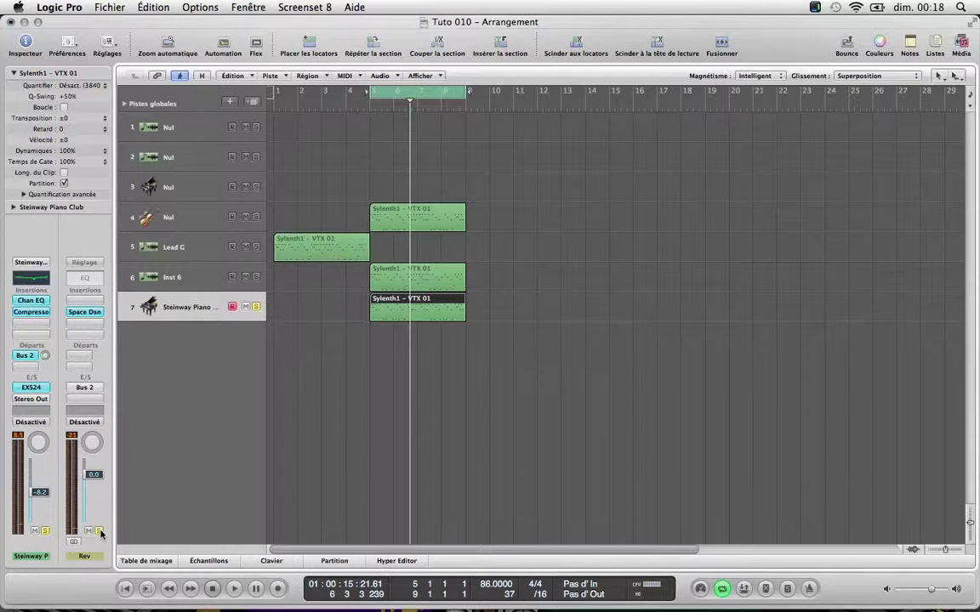
key("space")
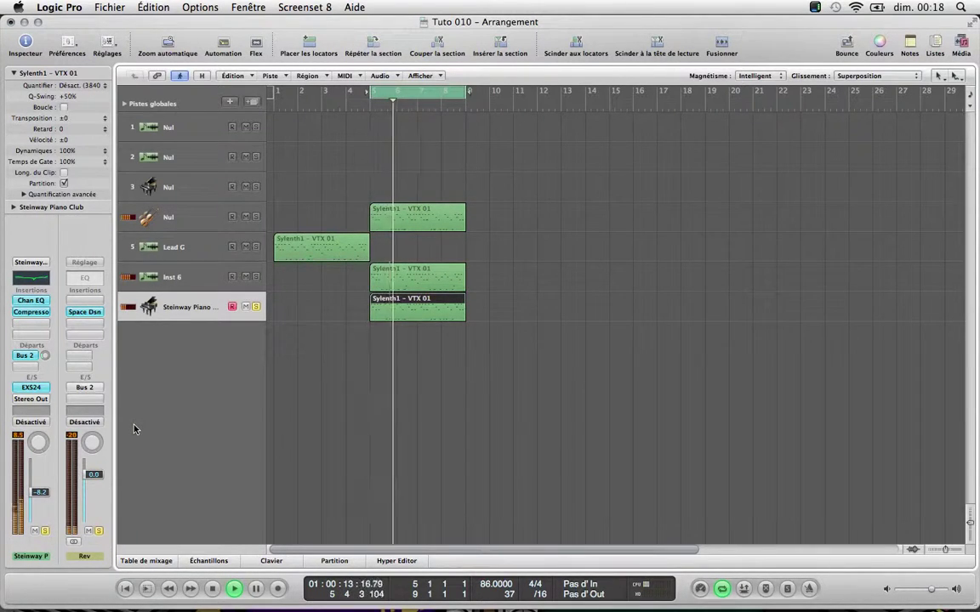
key("space")
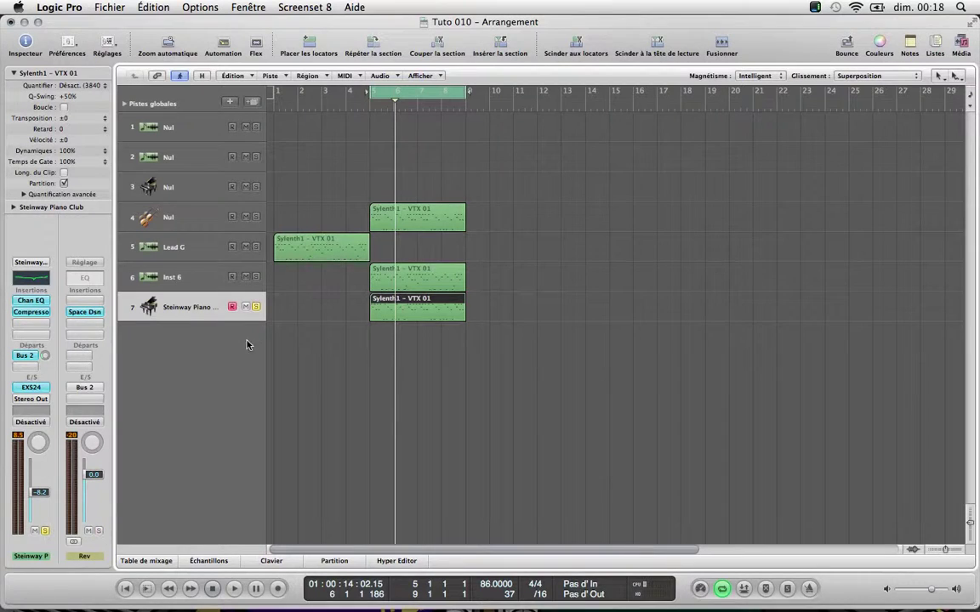
- Route the Rev aux channel's output to Stereo Output in the mixer, with the inspector hidden, and return to the arrangement
key("x")
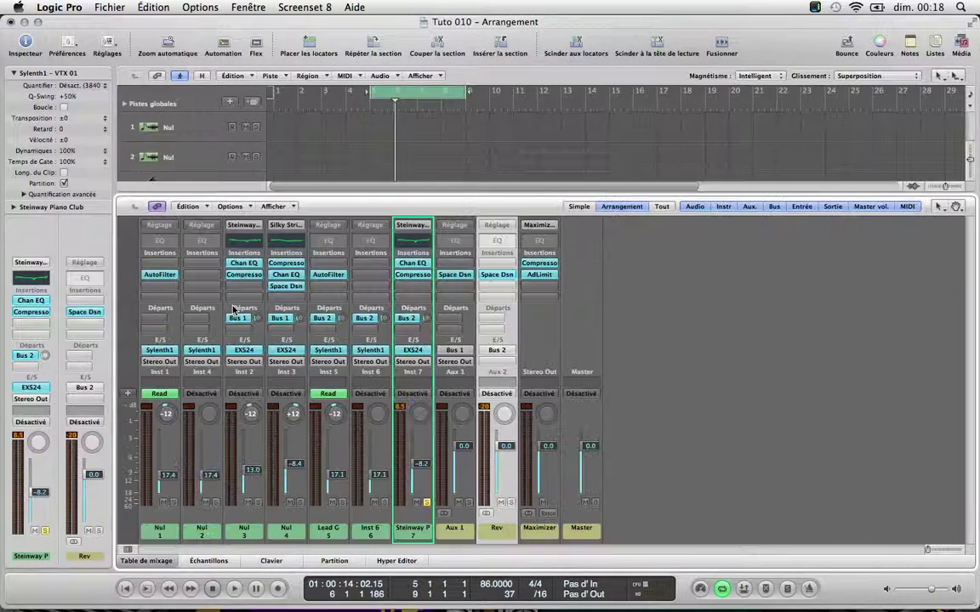
key("i")
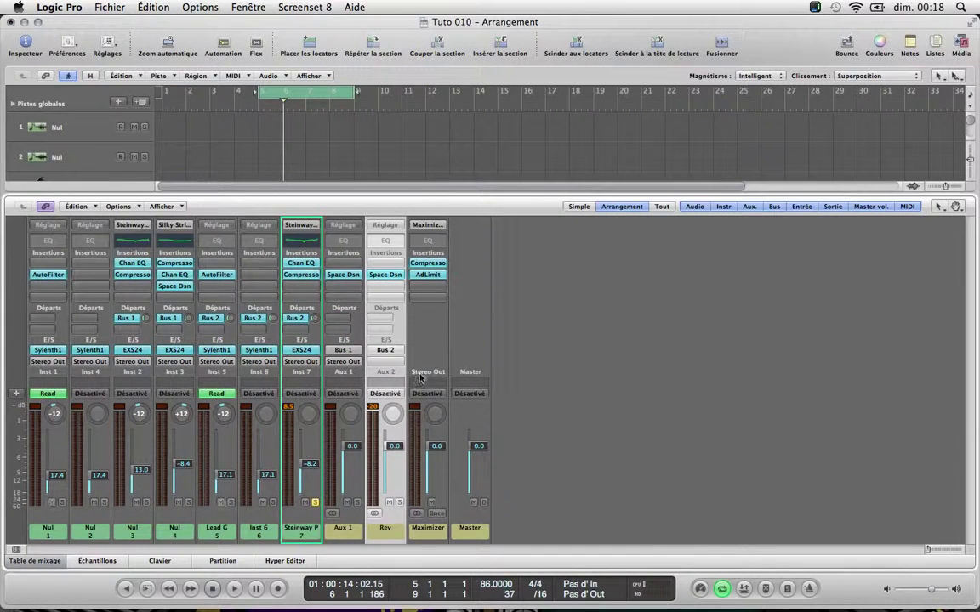
left_click(386, 364)
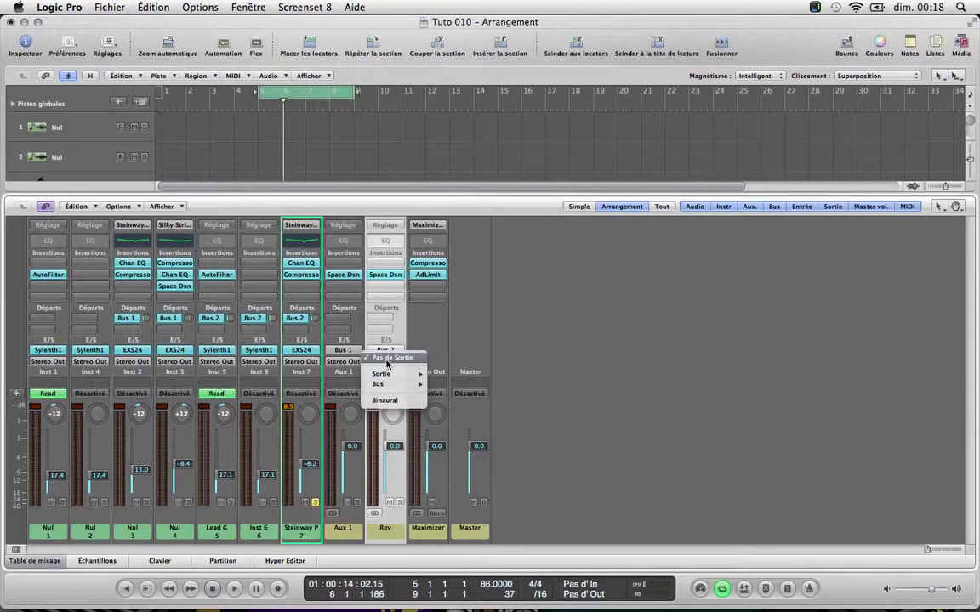
mouse_move(391, 380)
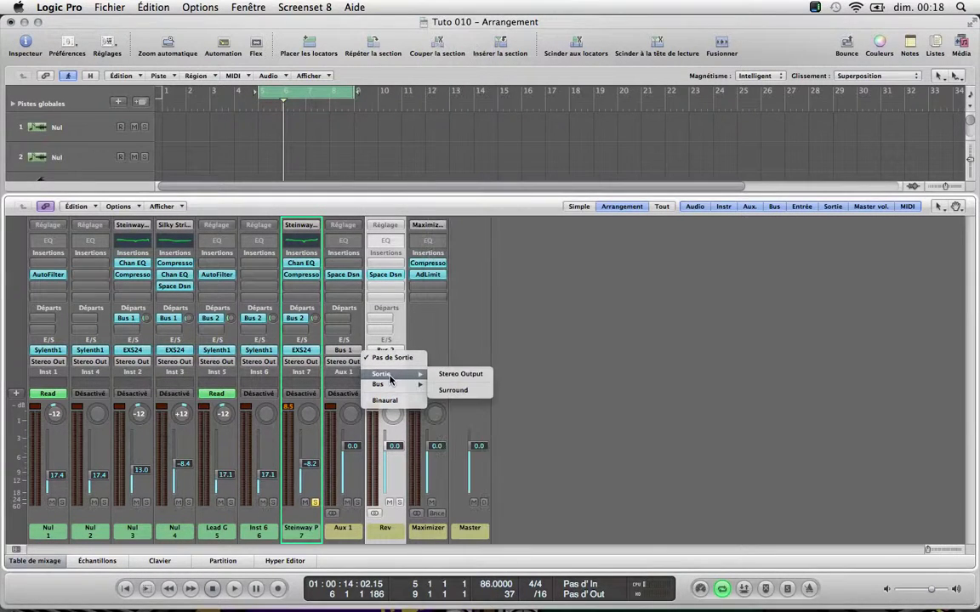
left_click(449, 378)
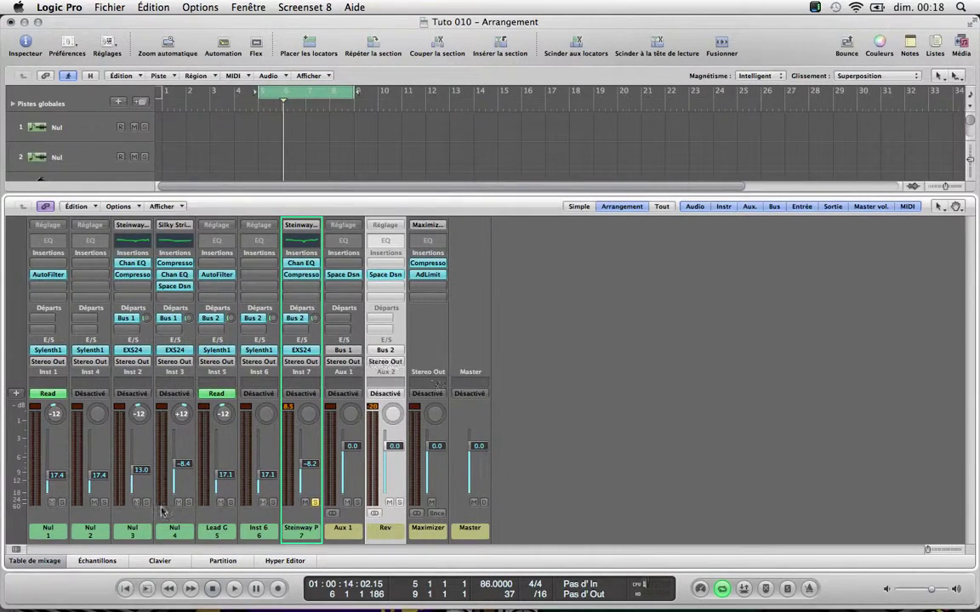
left_click(34, 560)
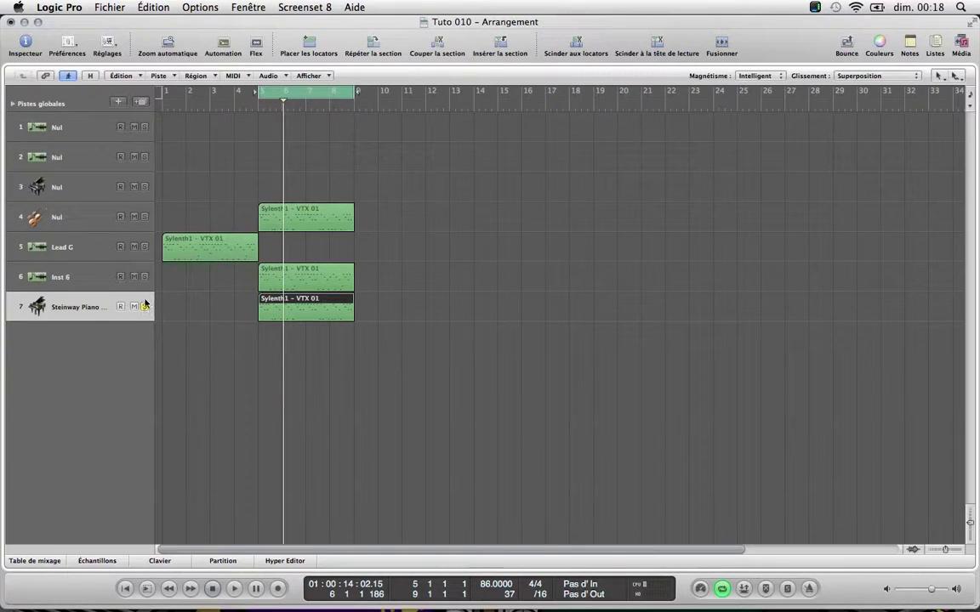
- Turn off solo on the Steinway Piano Club track, play all layers in the cycle and review the mixer channels
key("space")
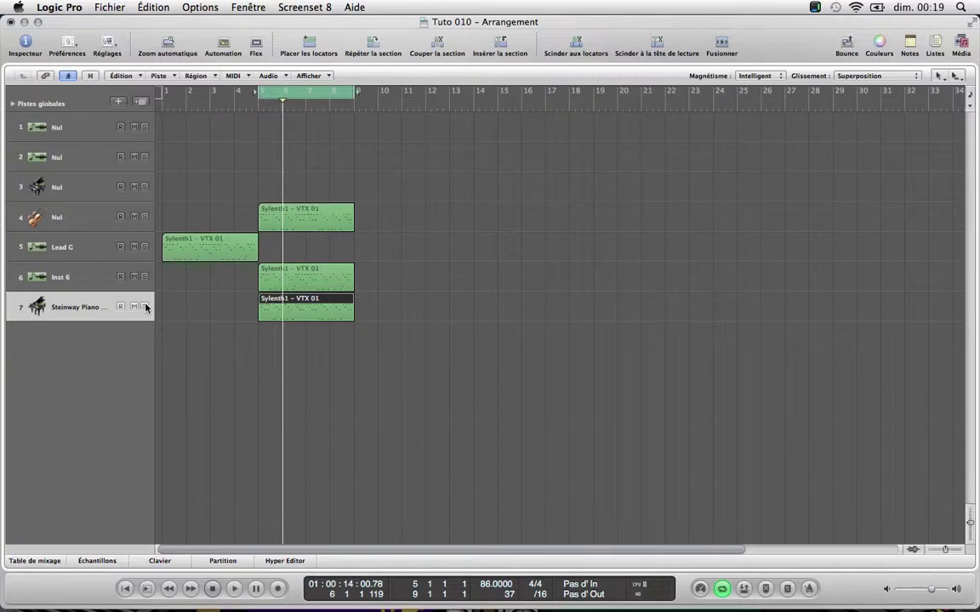
left_click(32, 562)
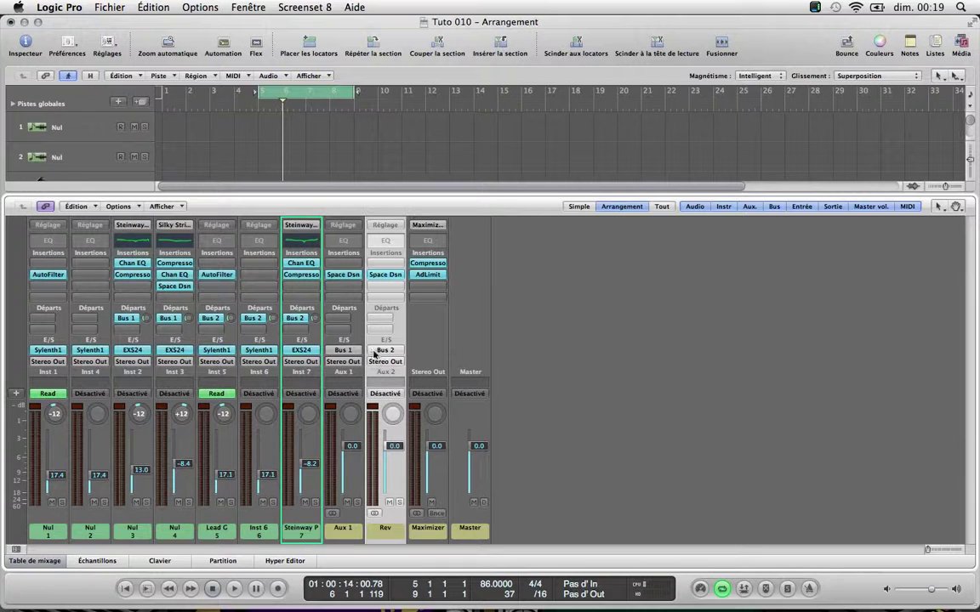
left_click(51, 561)
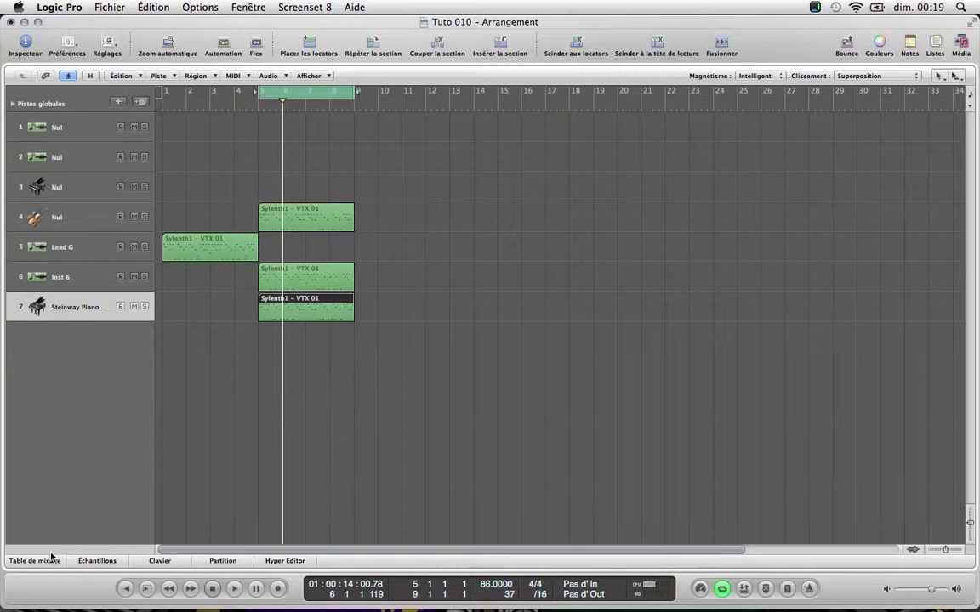
- Create one new software instrument track below the Steinway Piano track, with output 1-2
left_click(74, 216)
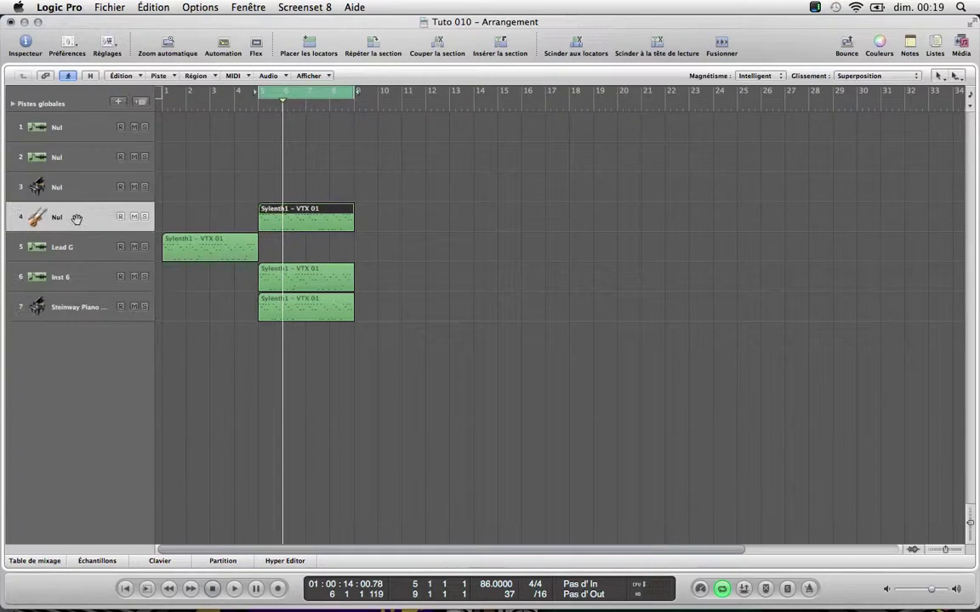
left_click(86, 315)
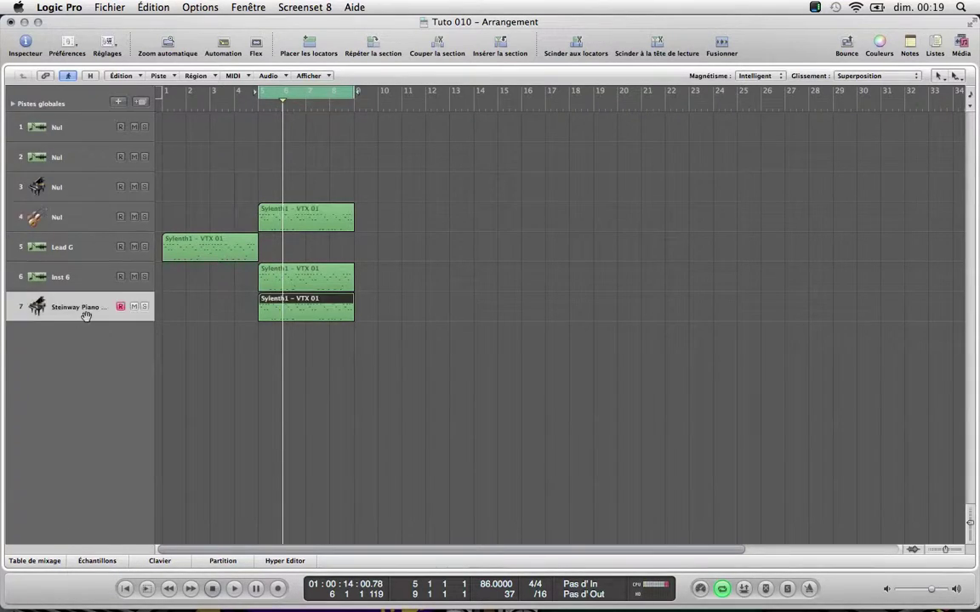
left_click(118, 101)
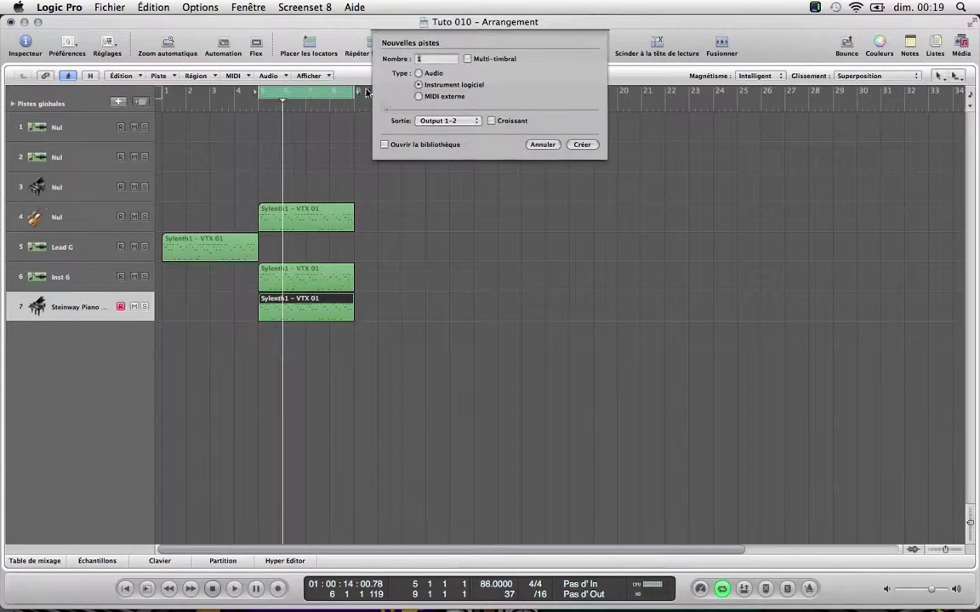
left_click(582, 145)
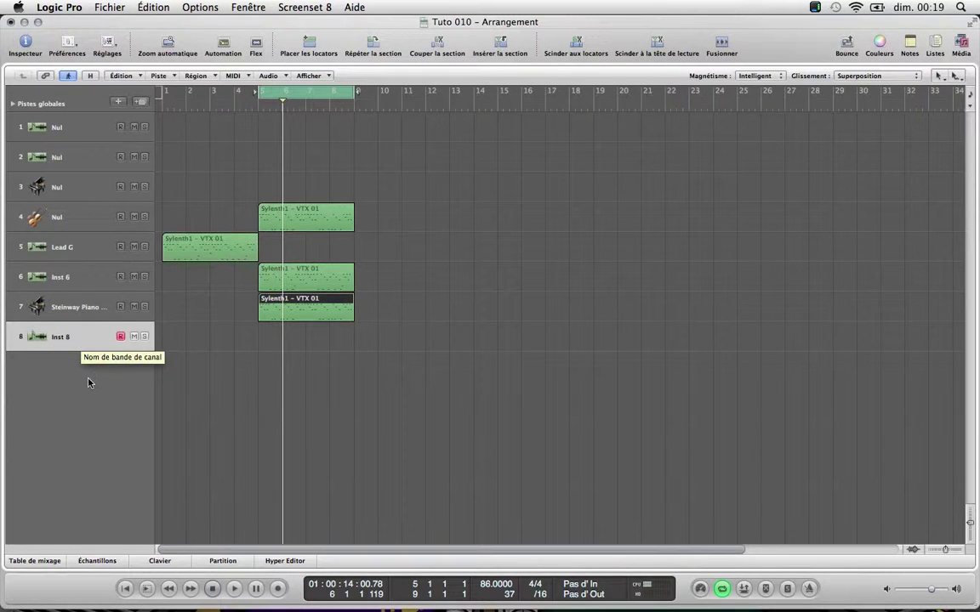
- Load the Silky String Section channel strip setting from 07 Pop Strings on the new Inst 8 track
key("i")
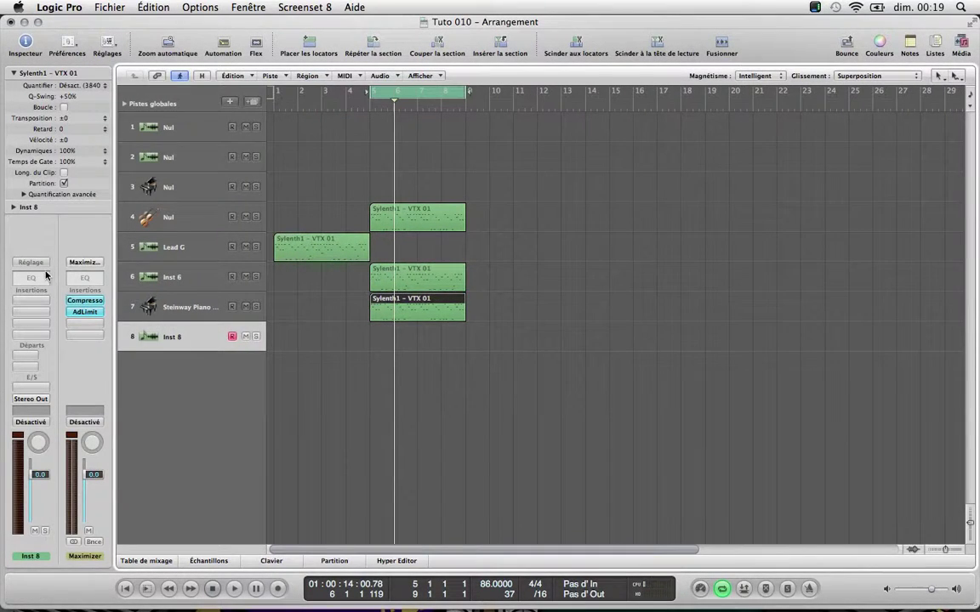
left_click(34, 264)
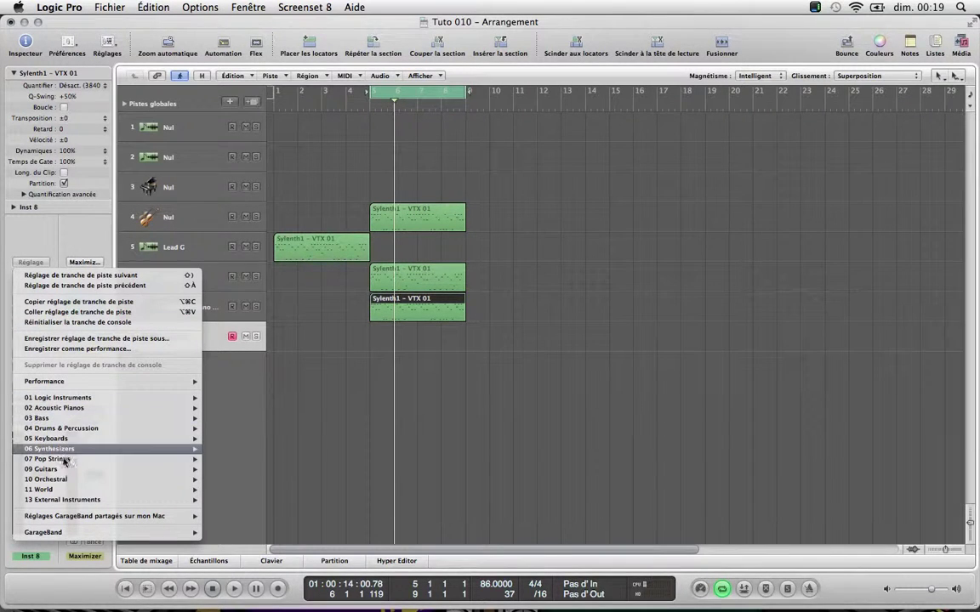
mouse_move(102, 459)
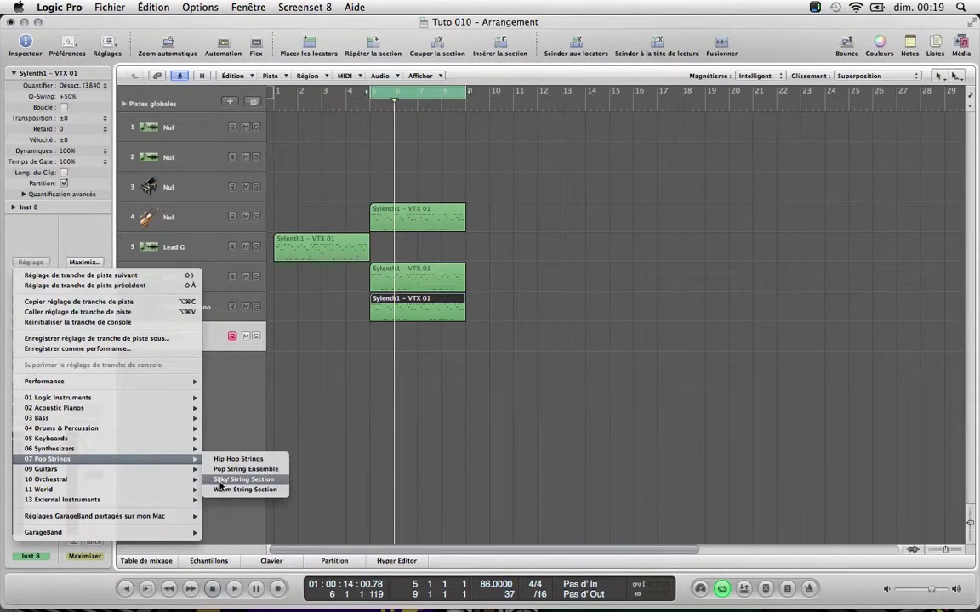
left_click(253, 484)
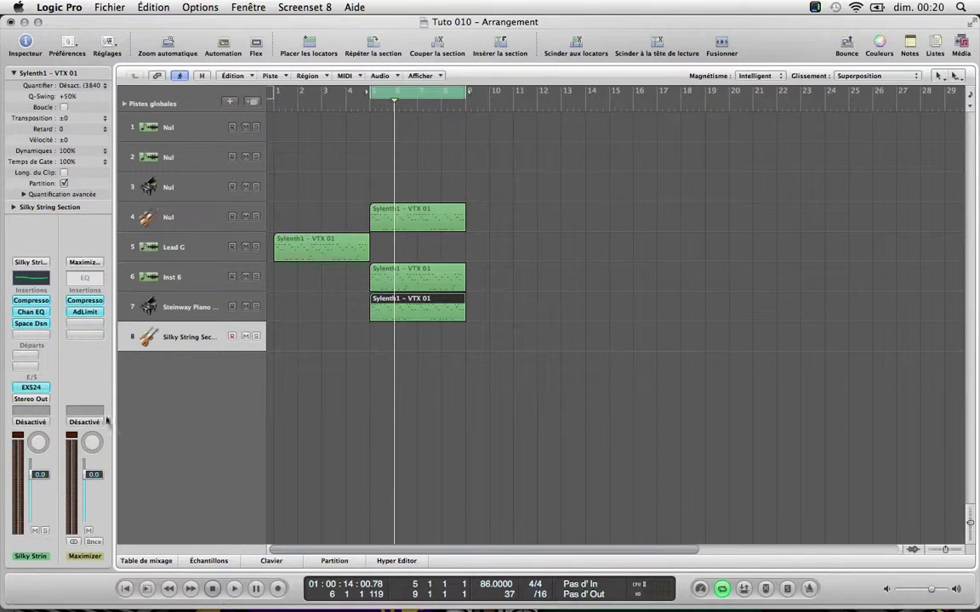
- Add a send to Bus 2 (Rev) on the Silky String Section channel and raise its send level
left_click(30, 363)
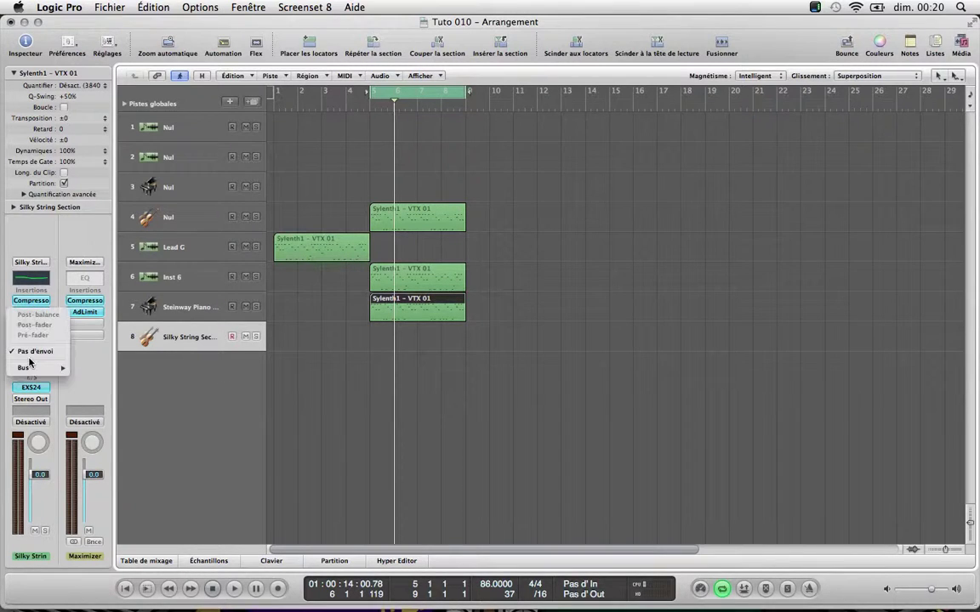
mouse_move(36, 368)
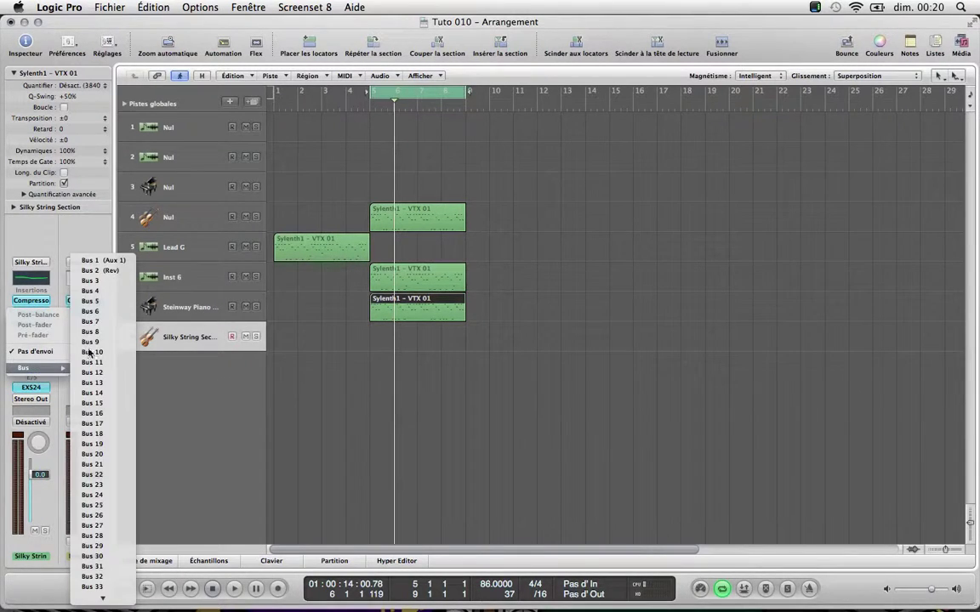
left_click(89, 272)
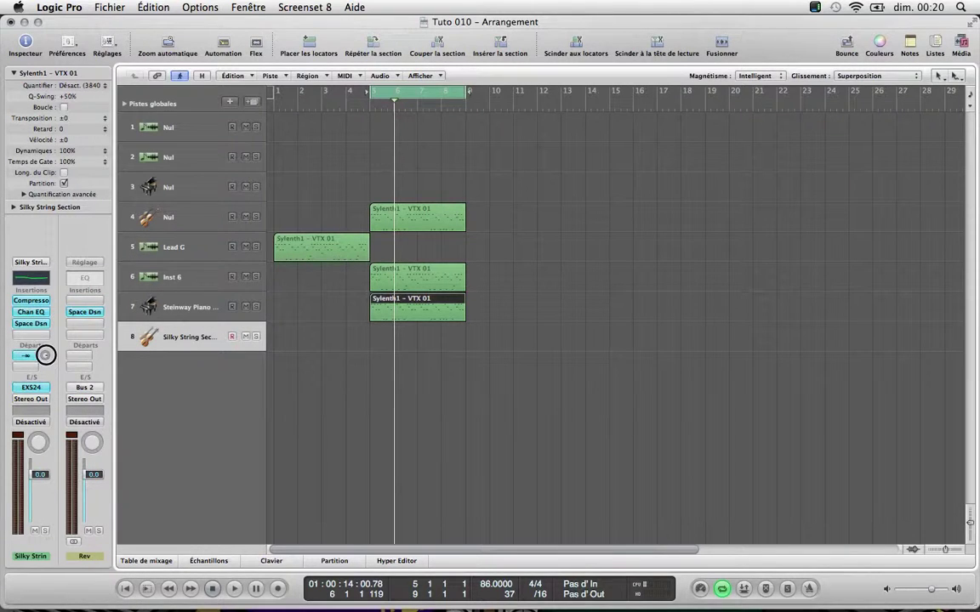
left_click_drag(38, 317, 33, 278)
- Move the bar 5 region from the fourth track, Nul, down to the Silky String Section track
left_click(216, 344)
left_click_drag(413, 228, 410, 347)
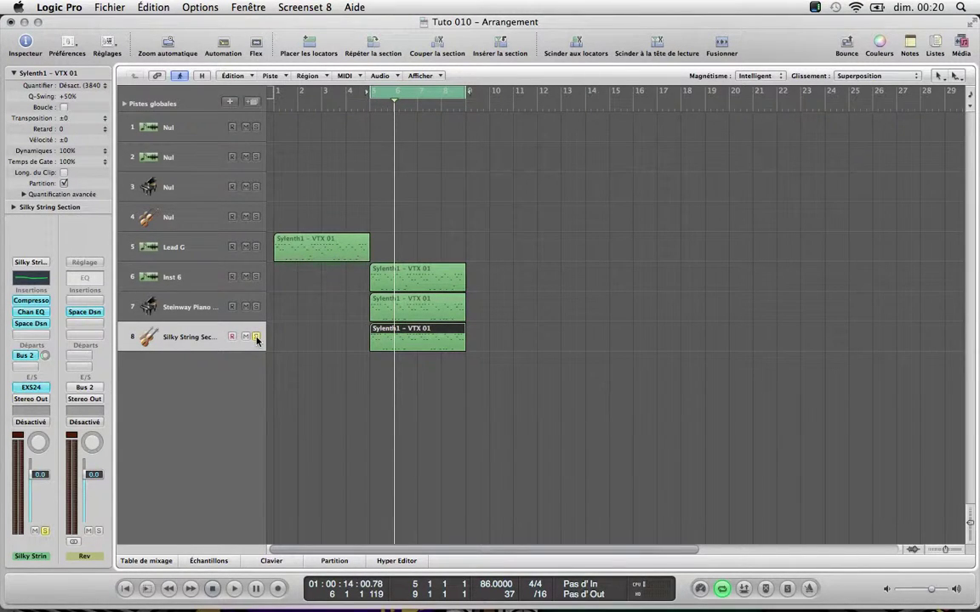
- Lower the Silky String Section fader to -12.6 dB and listen to the track soloed in the cycle
left_click_drag(36, 476, 38, 544)
key("space")
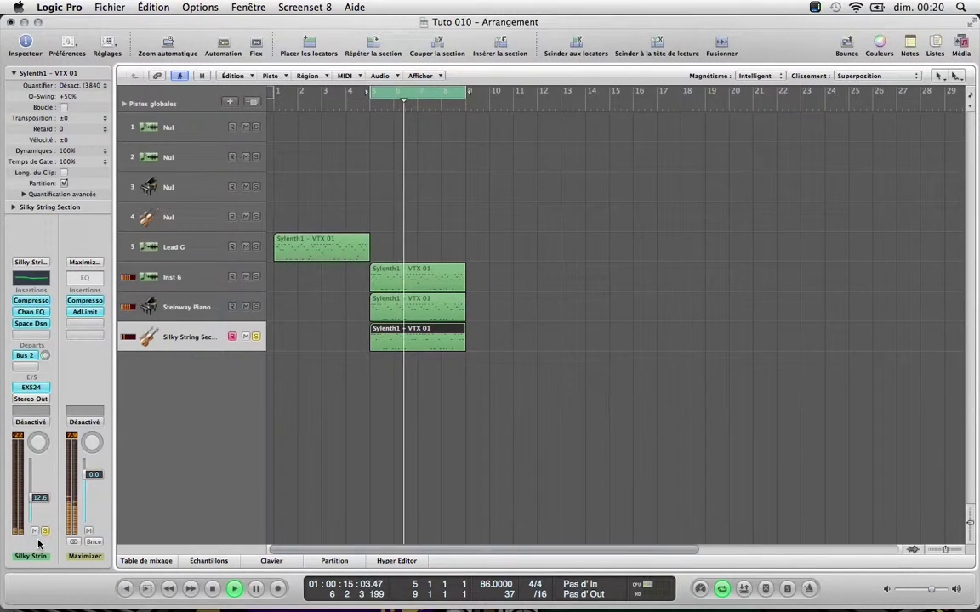
key("space")
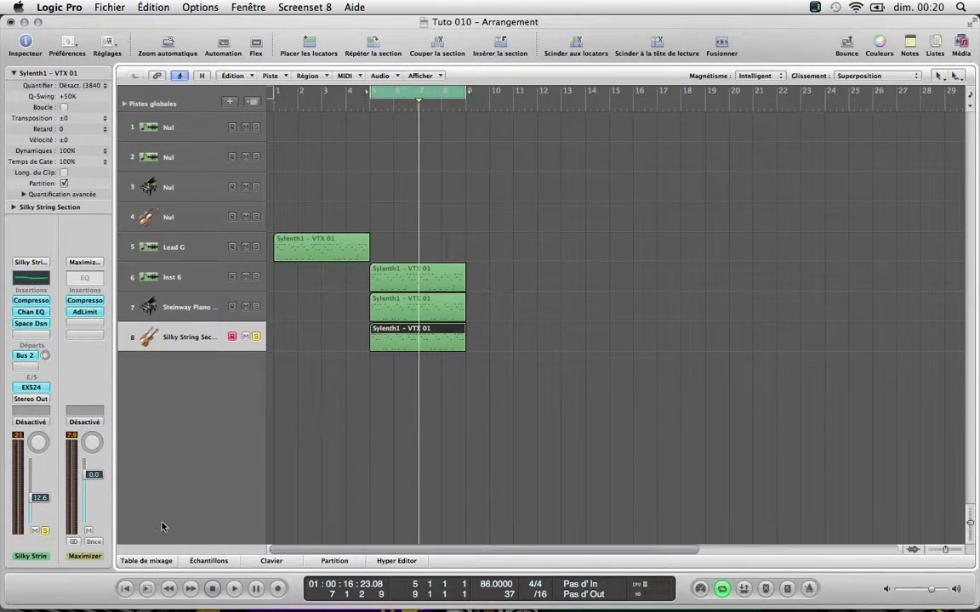
- In the mixer, set the Steinway Piano fader to -13.0 dB and the Lead G and Inst 6 faders to -17.4 dB
left_click(157, 564)
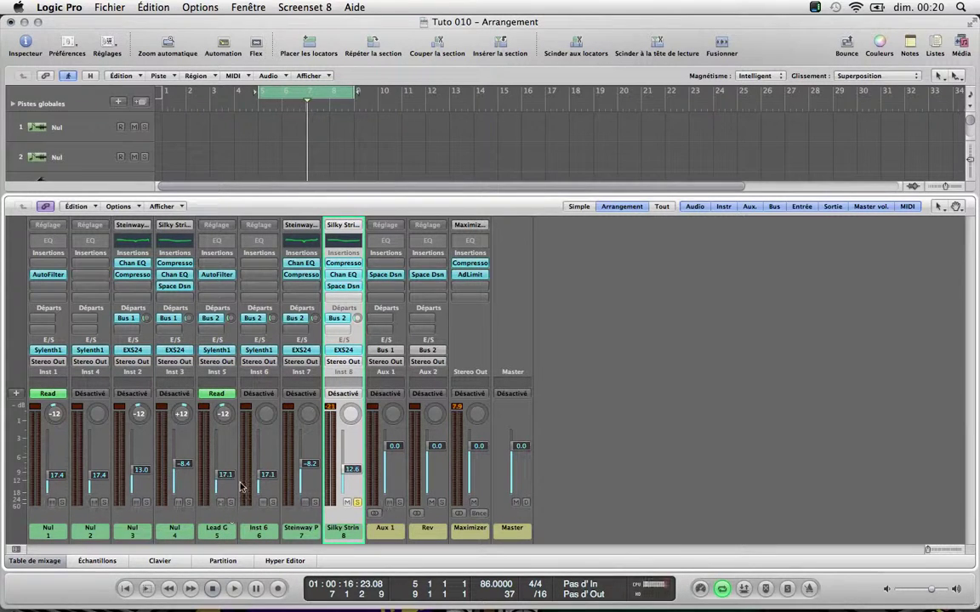
left_click(309, 475)
left_click_drag(308, 475, 226, 484)
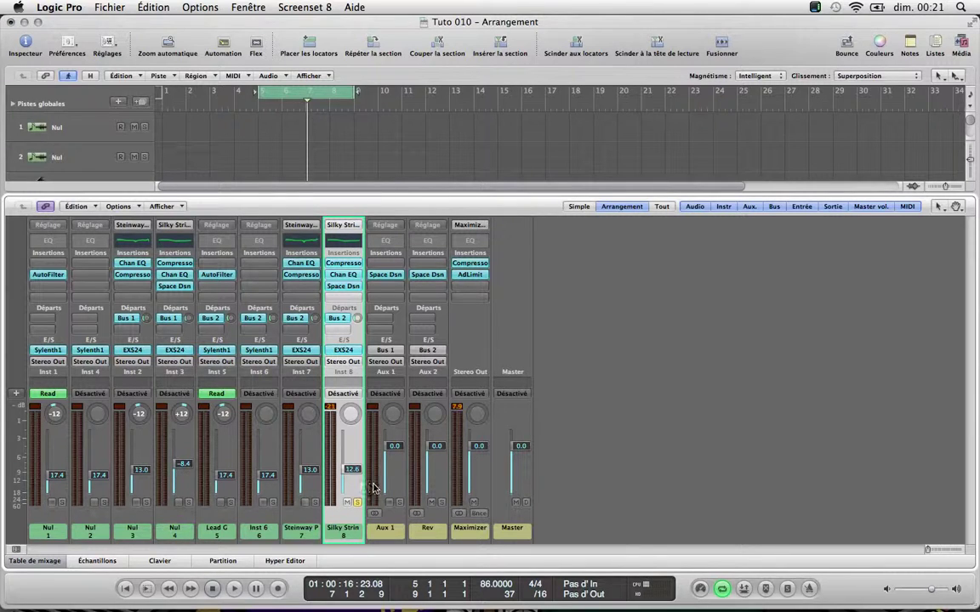
- Set the Silky String fader to -8.4 dB and turn off its solo, returning to the arrangement
left_click_drag(352, 469, 356, 503)
left_click(356, 503)
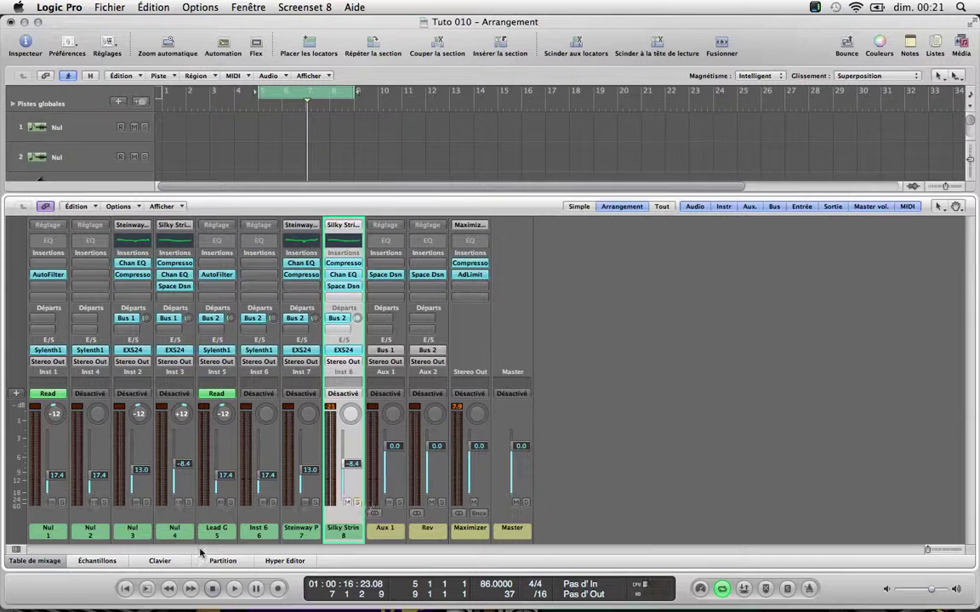
left_click(53, 562)
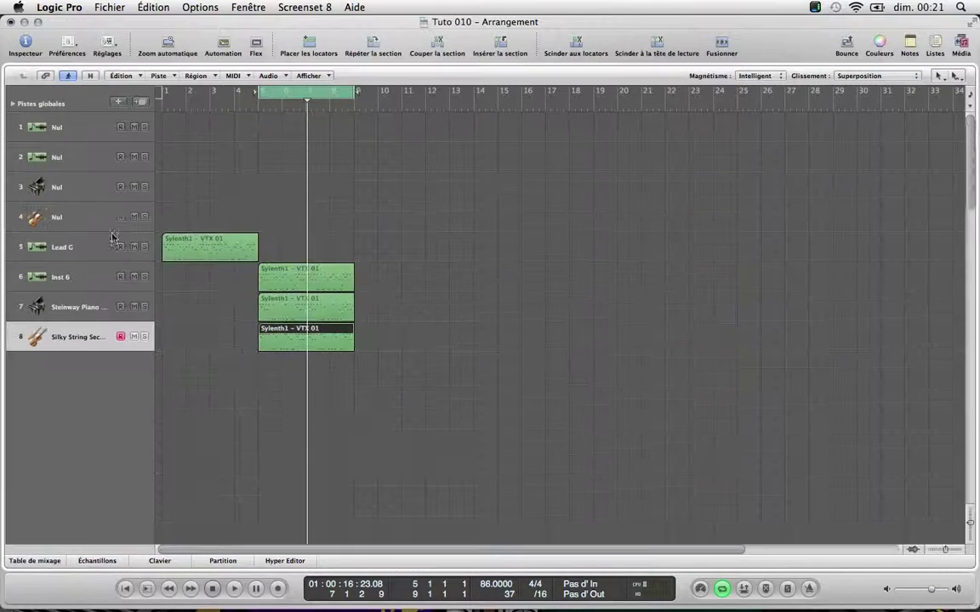
- Delete the four unused Nul tracks, including the automation data of the first one
left_click(92, 128)
key("Delete")
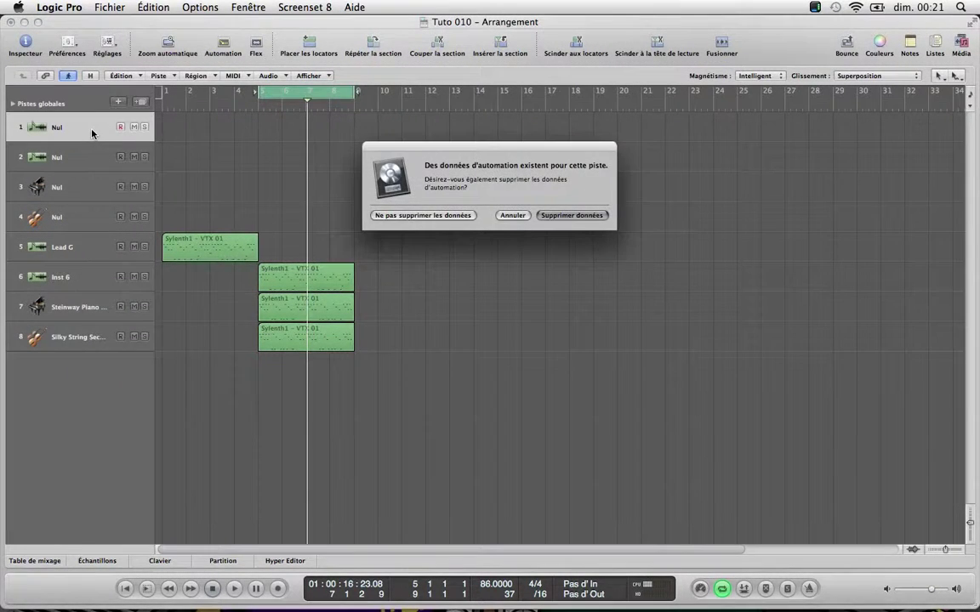
key("Return")
key("Delete")
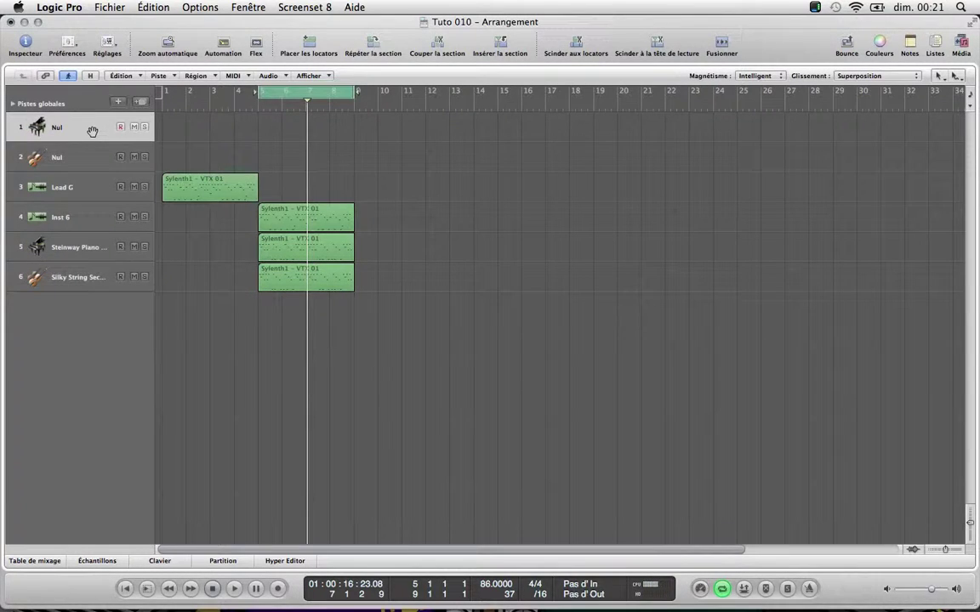
key("Delete")
key("Delete")
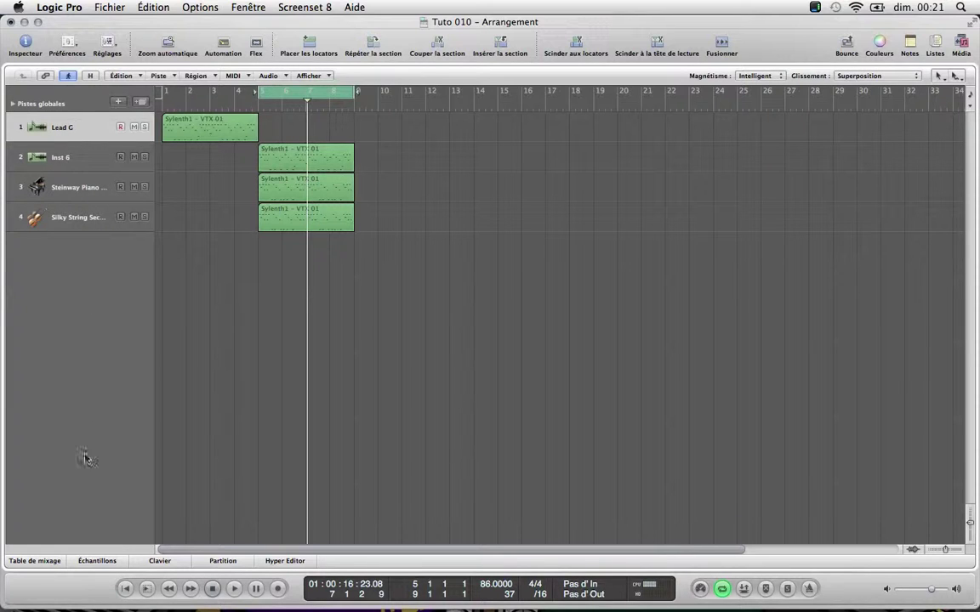
- Delete the unused Aux 1 channel in the mixer and return to the arrangement
left_click(37, 561)
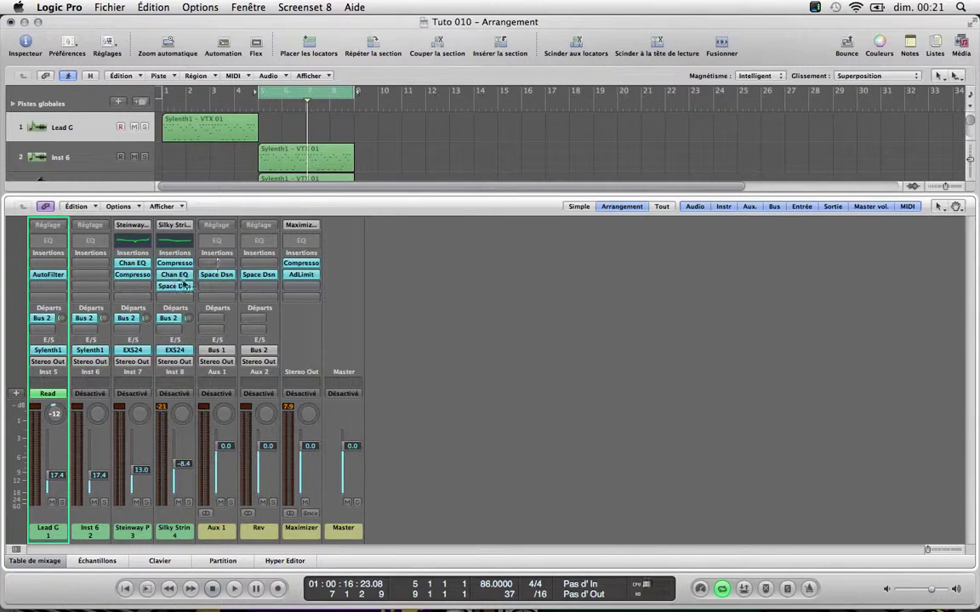
left_click(220, 534)
key("BackSpace")
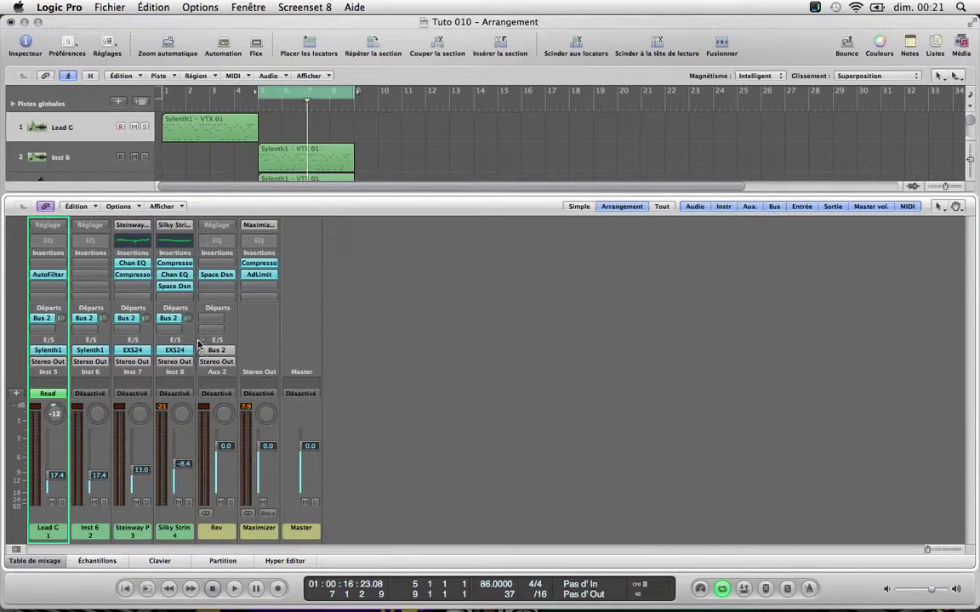
left_click(36, 562)
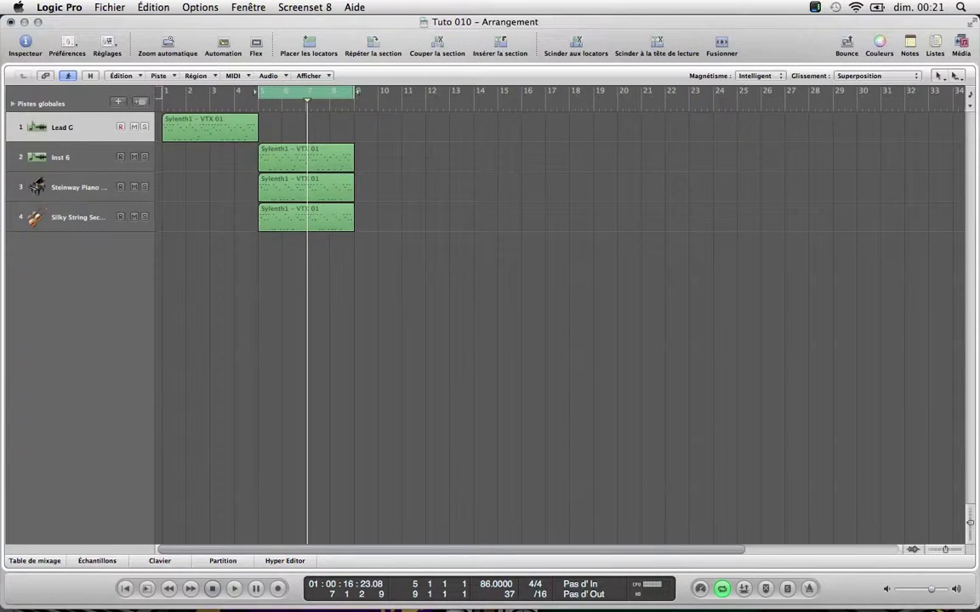
- Pan the Steinway Piano channel to -12 and the Silky String channel to +12 in the mixer
left_click(48, 562)
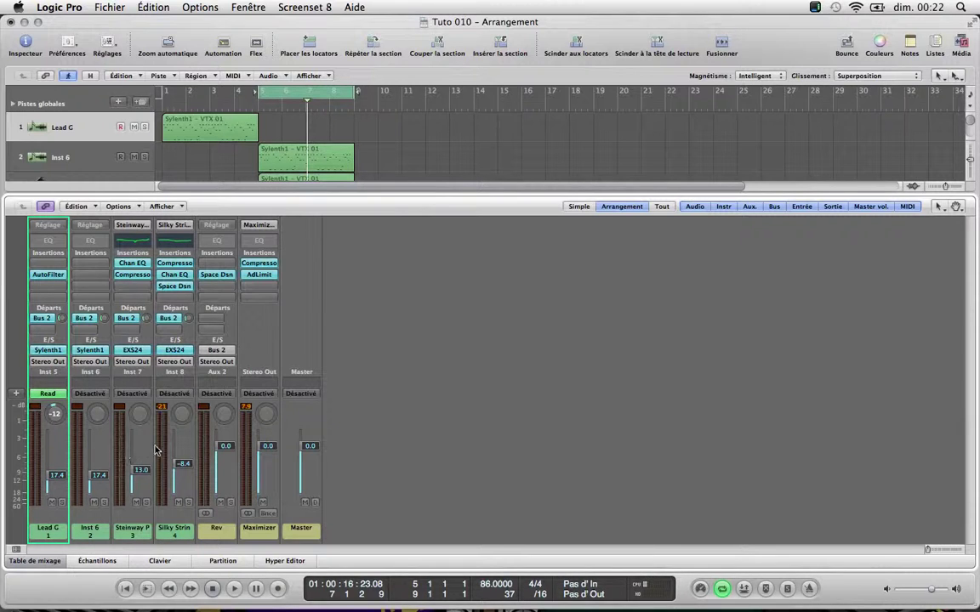
left_click_drag(140, 413, 141, 445)
left_click_drag(181, 409, 179, 399)
left_click(48, 565)
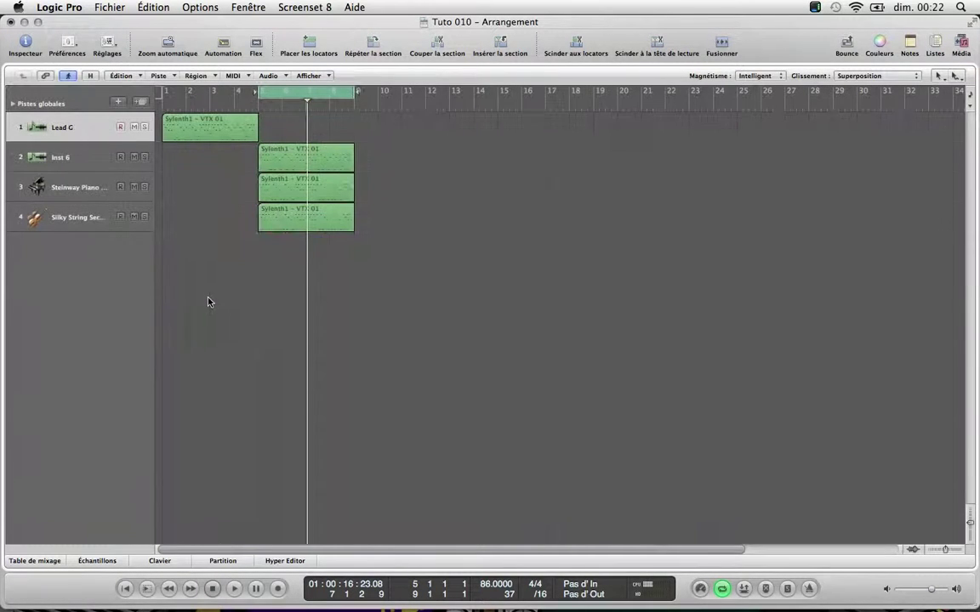
- Turn off cycle mode and play the arrangement from bar 1 to hear the lead lead into the layers
key("c")
key("Return")
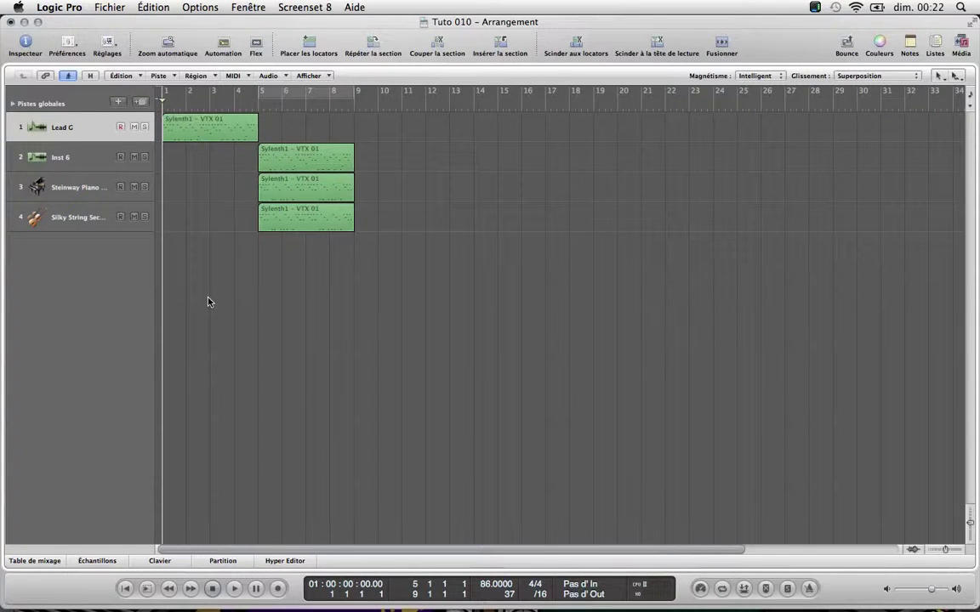
key("space")
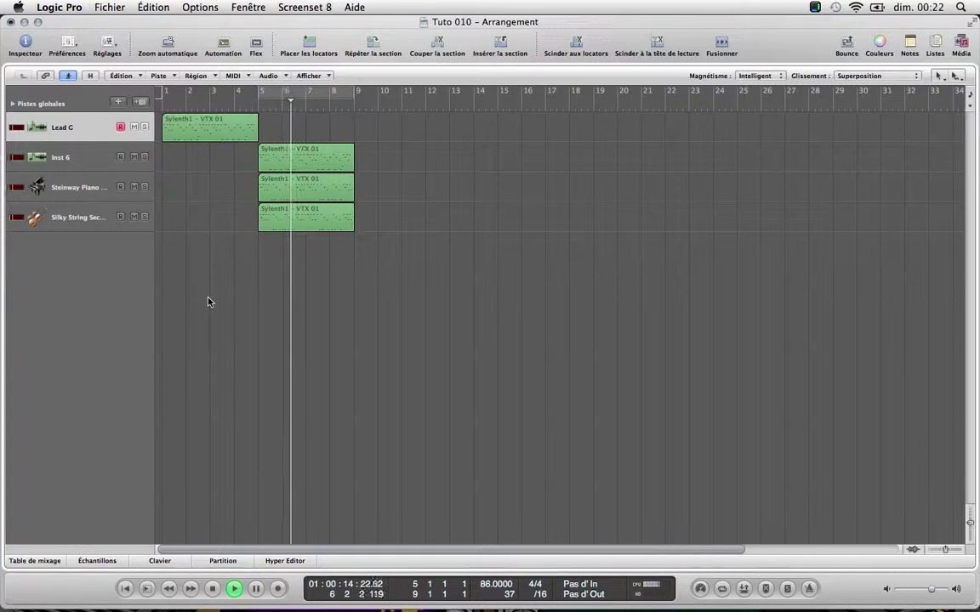
key("space")
- Remove the Bus 2 reverb send from the Lead G channel and return to the arrangement
left_click(47, 561)
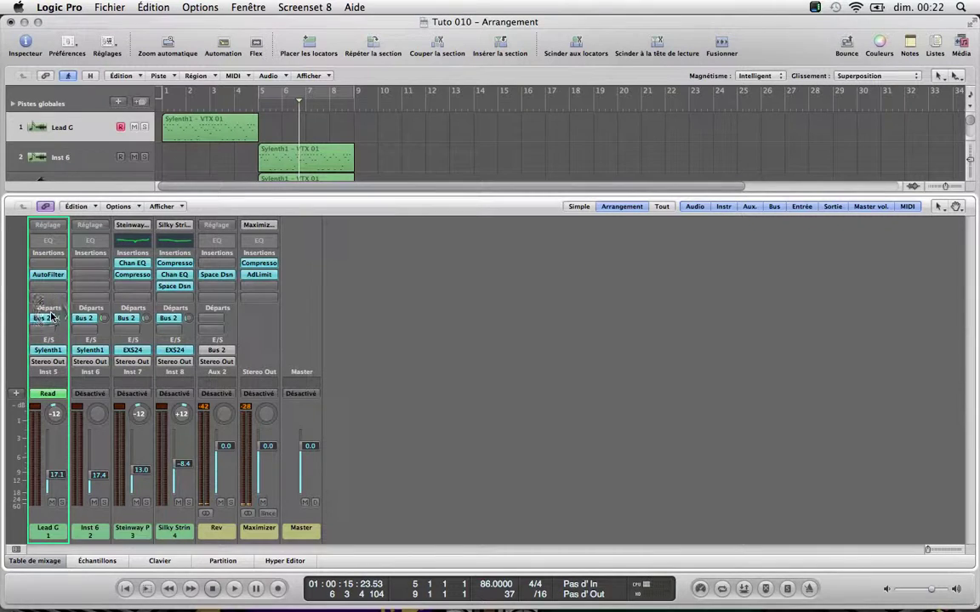
left_click(49, 317)
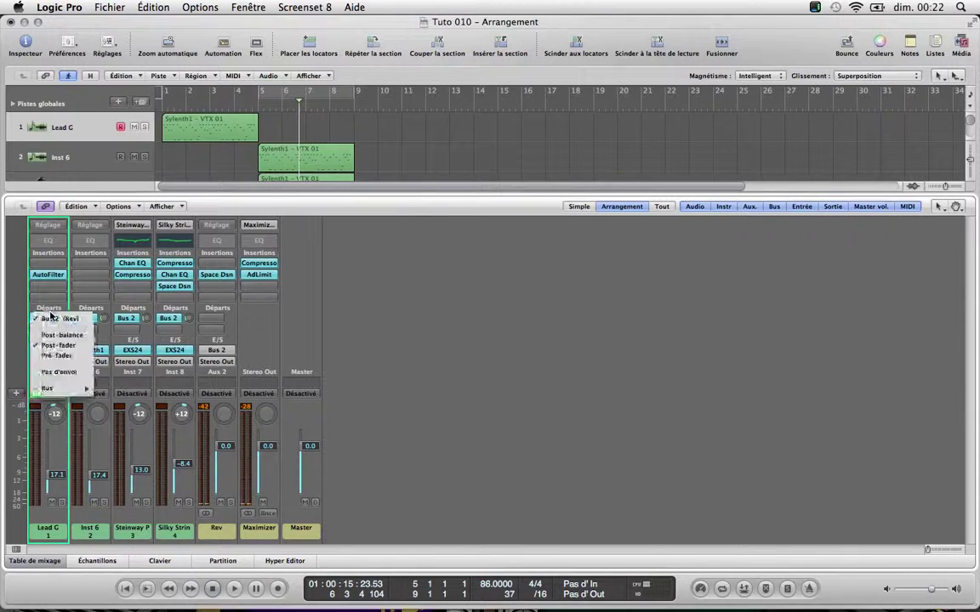
left_click(54, 374)
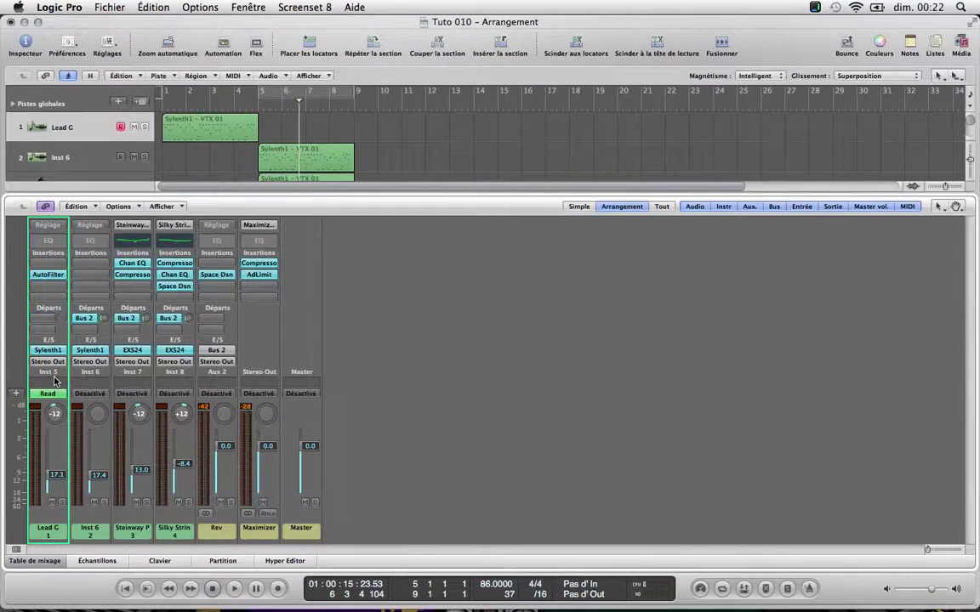
left_click(53, 561)
- Play the finished arrangement from the beginning to compare the dry Lead G intro with the layered section
key("Return")
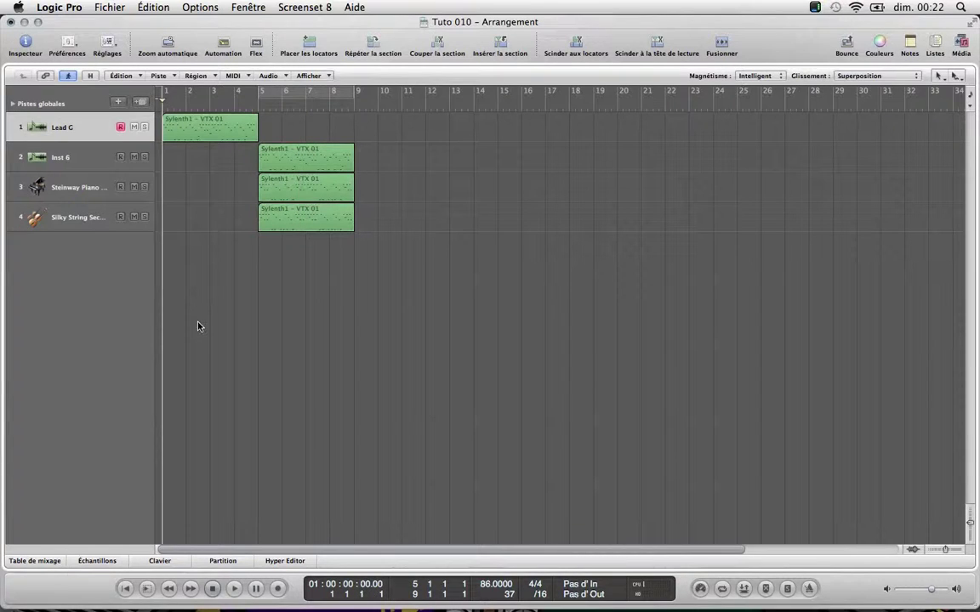
key("space")
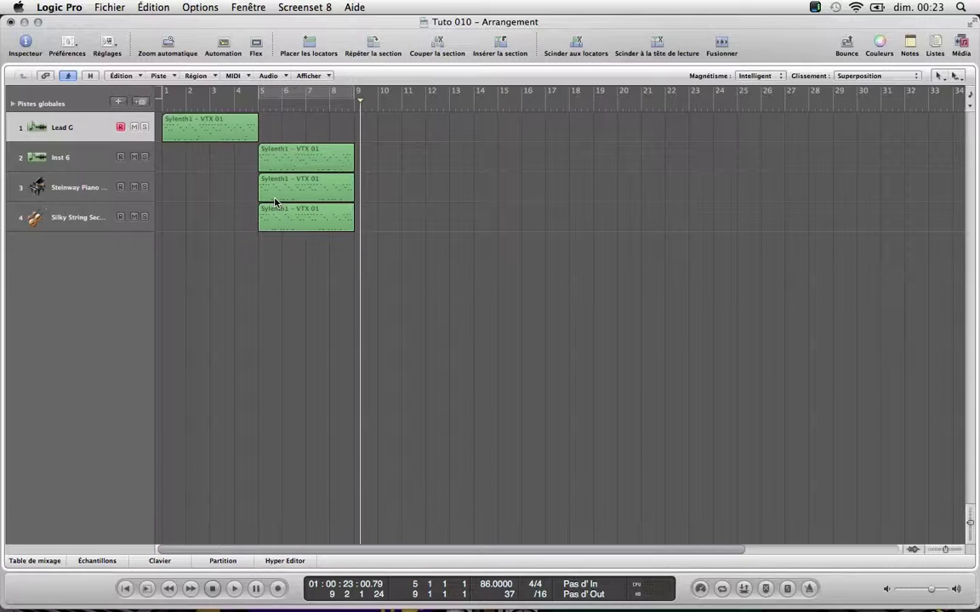
key("Return")
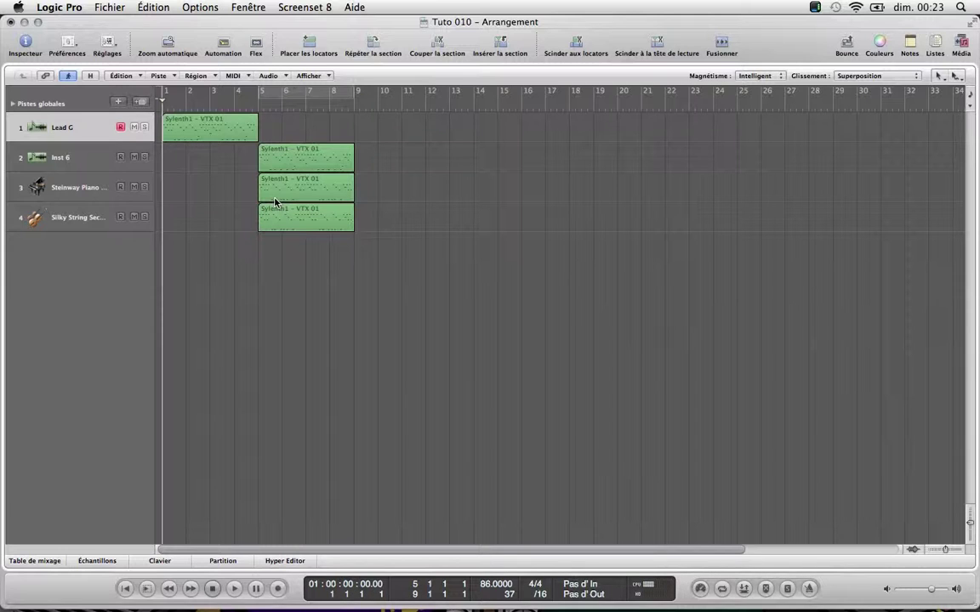
key("space")
- Switch to QuickTime Player while the arrangement keeps playing
mouse_move(760, 595)
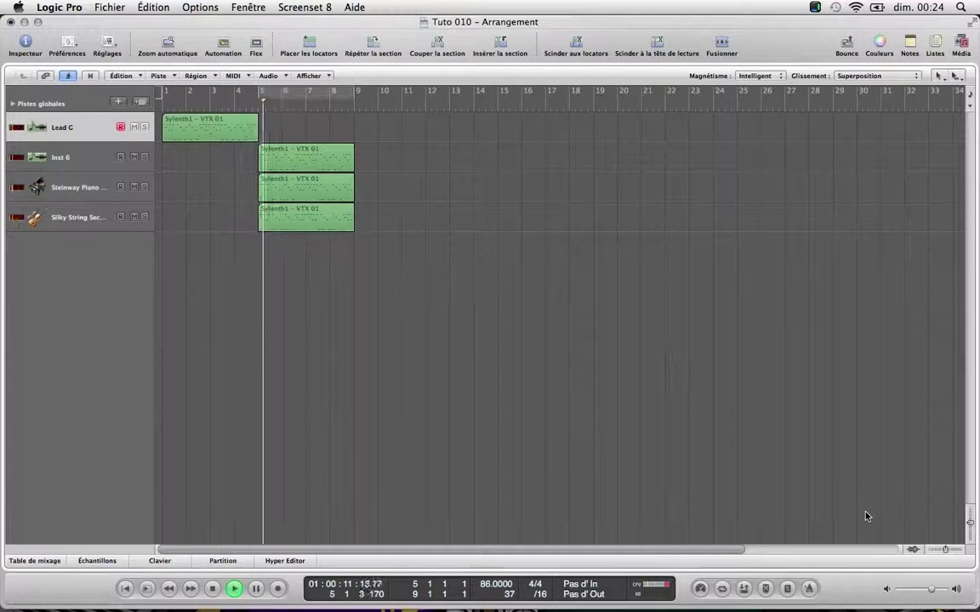
mouse_move(891, 606)
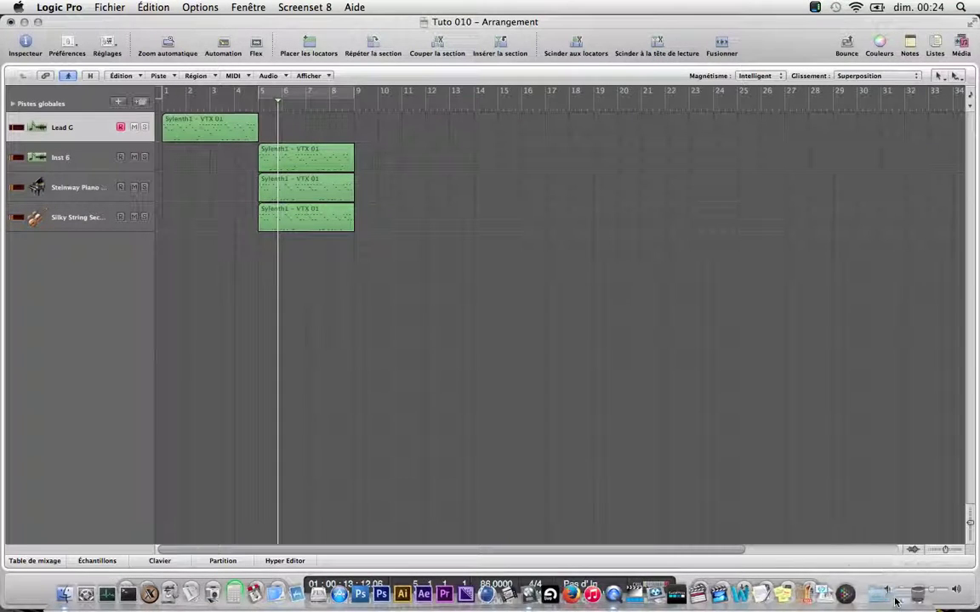
left_click(613, 595)
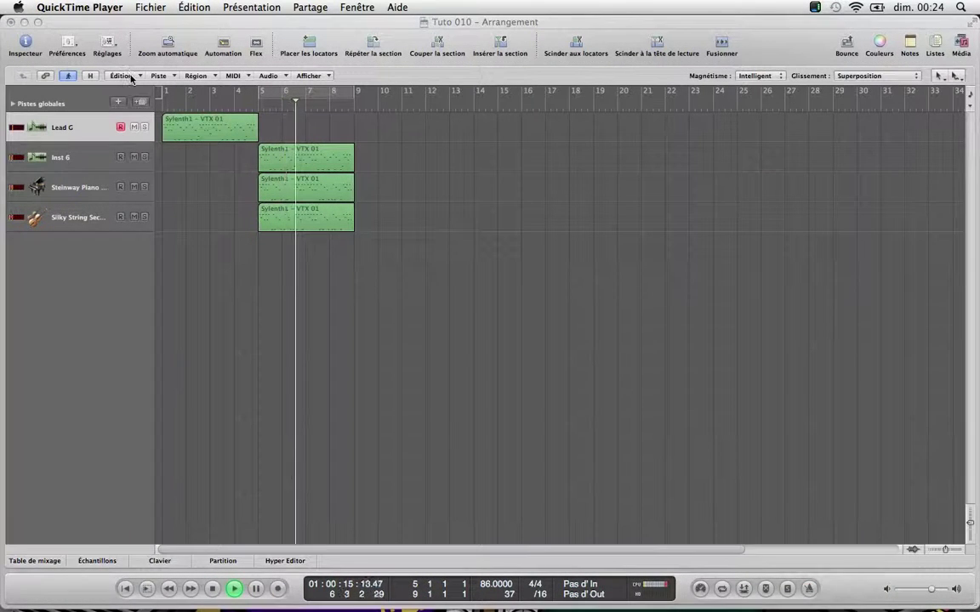